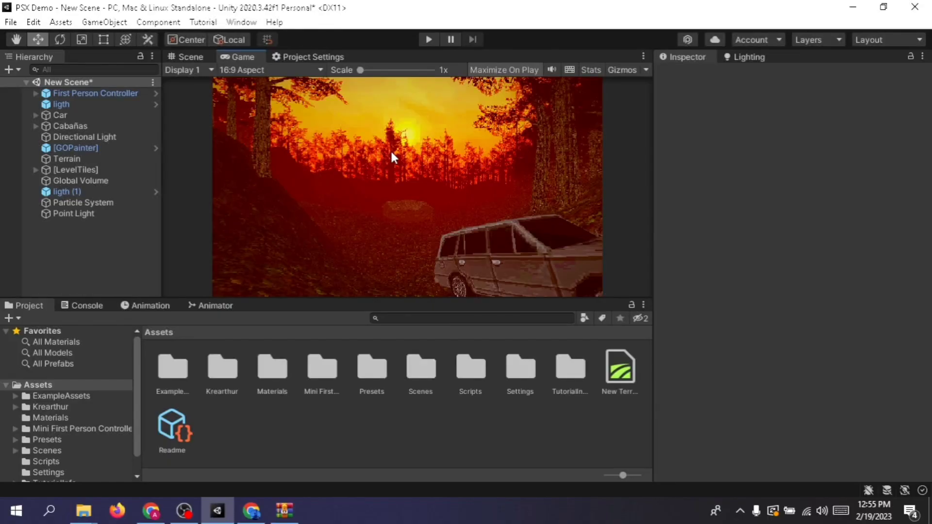
# Maximize the Game view and start playing the forest sunset scene.
pyautogui.hotkey('shift', 'space')
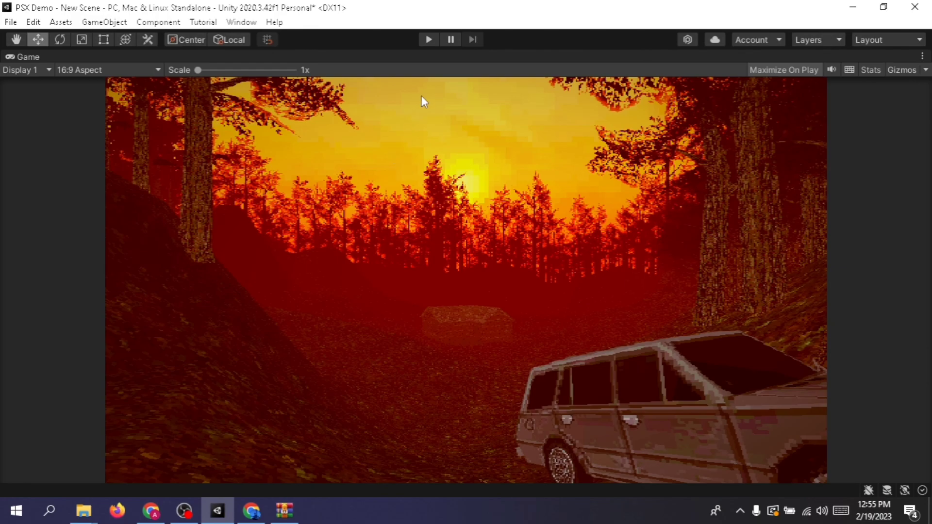
pyautogui.click(428, 40)
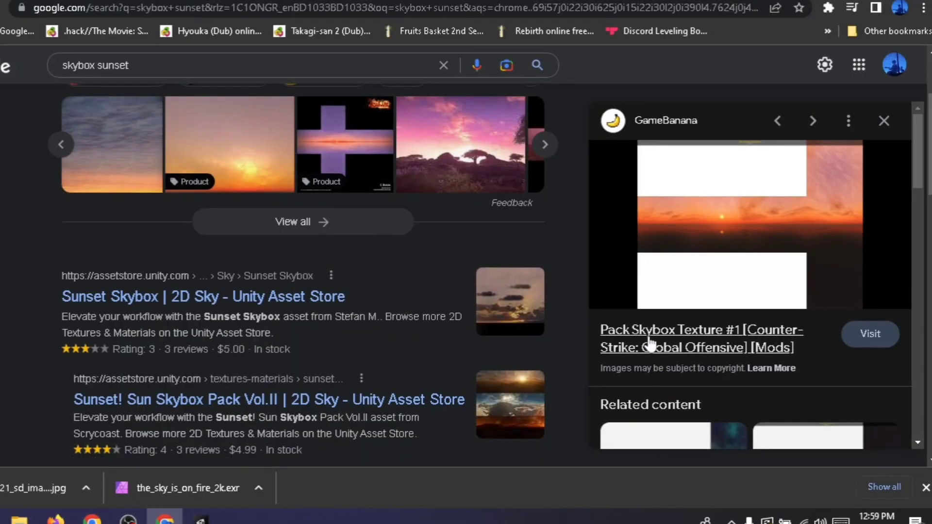
# Examine the related cross-layout sunset skybox images on Google, including the night dusk skybox from Pinterest.
pyautogui.scroll(-8, 651, 345)
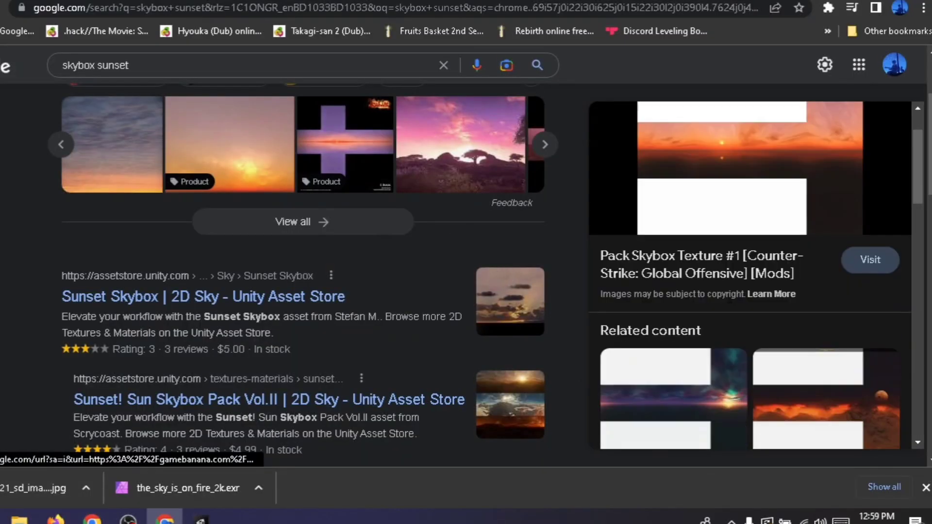
pyautogui.scroll(-3, 835, 334)
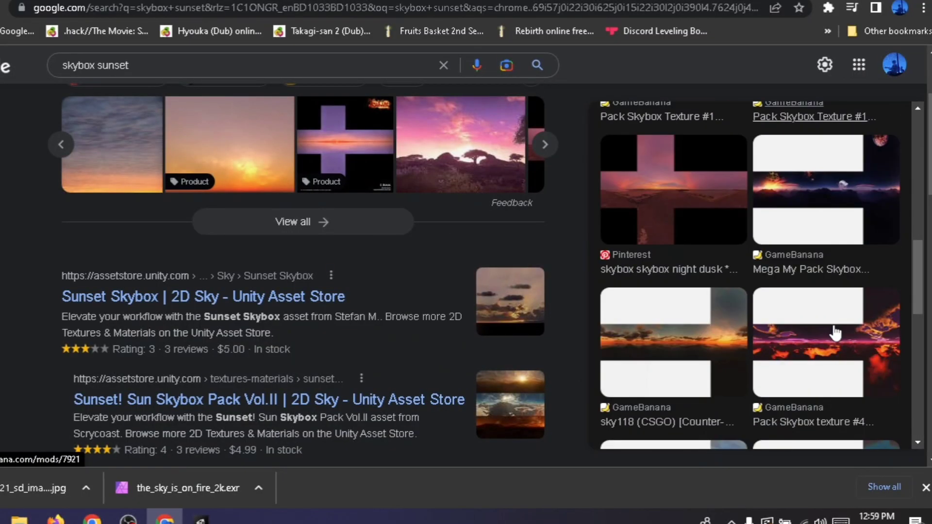
pyautogui.click(696, 221)
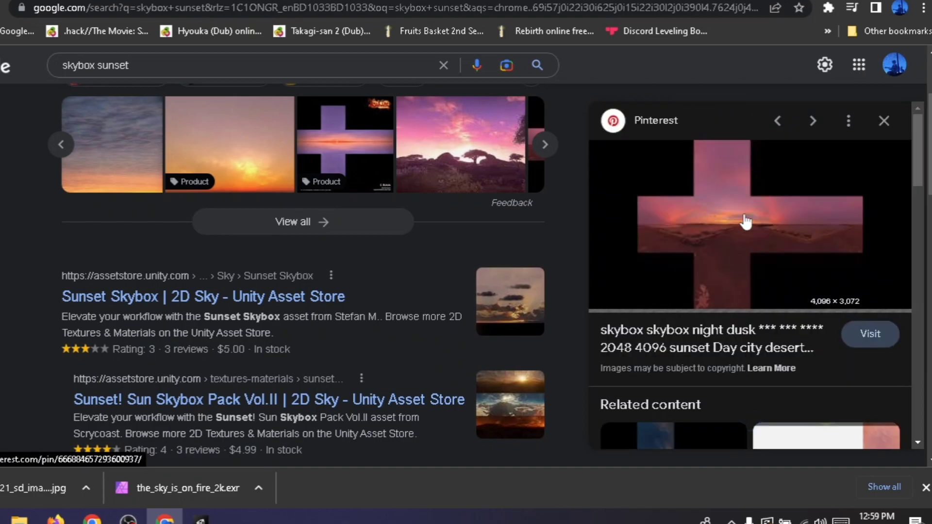
pyautogui.scroll(-2, 792, 277)
pyautogui.scroll(-3, 808, 261)
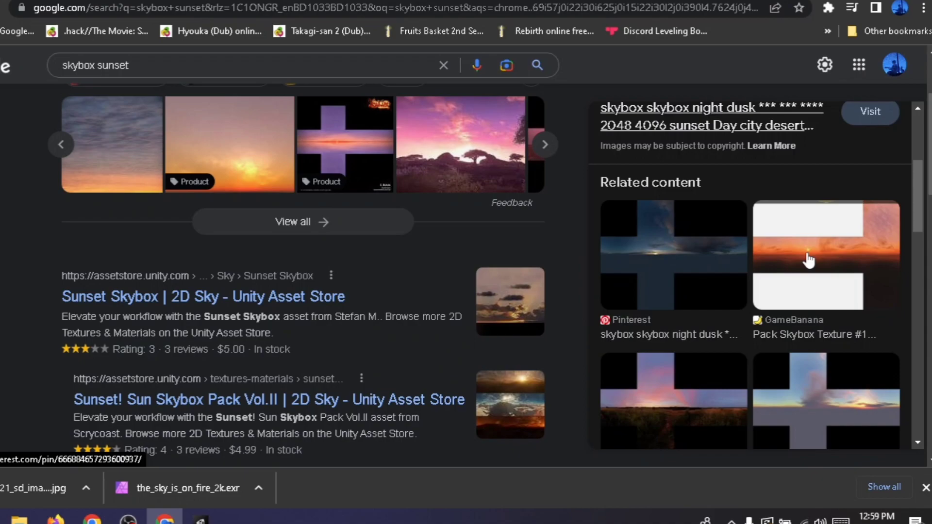
pyautogui.scroll(5, 796, 304)
pyautogui.scroll(-3, 733, 258)
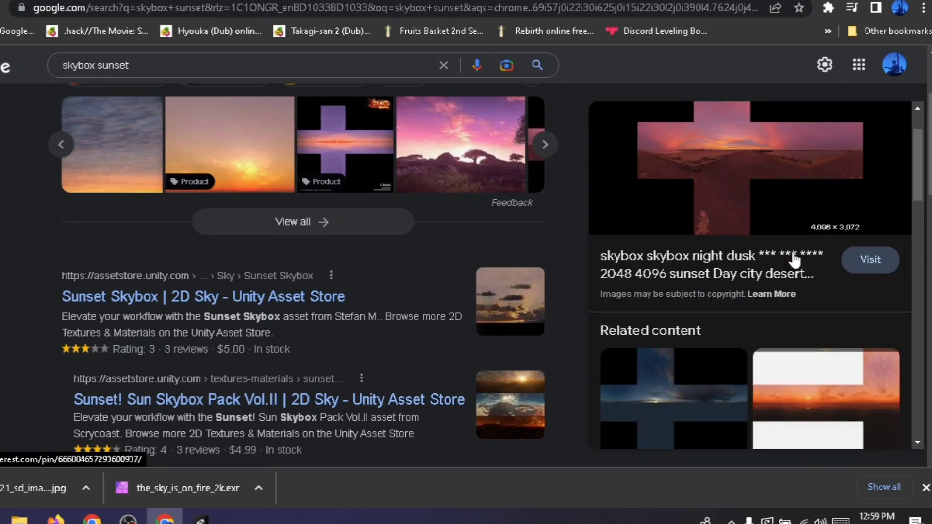
pyautogui.scroll(4, 716, 291)
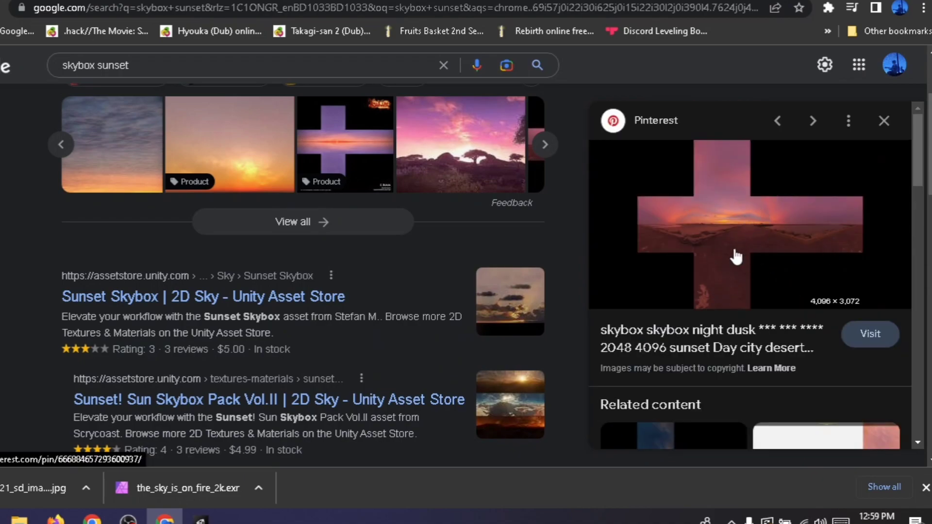
pyautogui.scroll(-6, 756, 235)
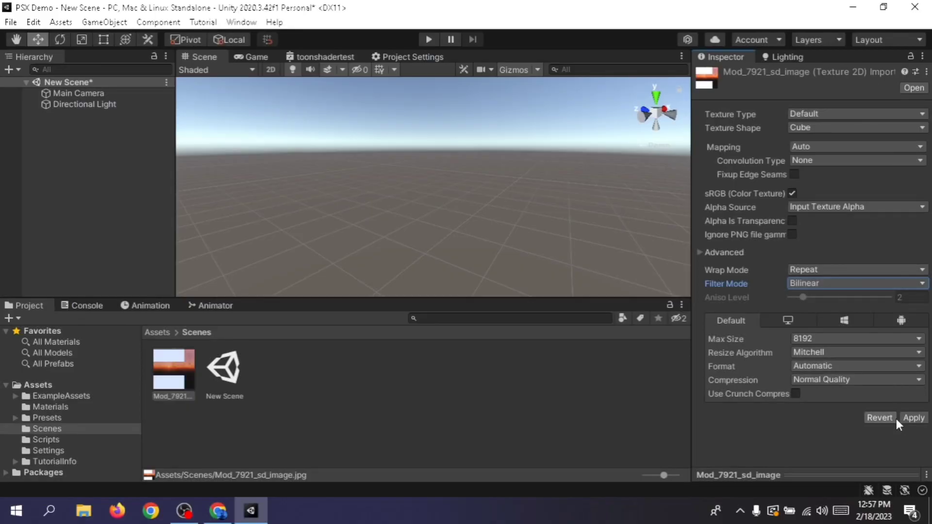
# Apply the Cube import settings to the Mod_7921_sd_image texture and create a material named sky in the Scenes folder.
pyautogui.click(914, 418)
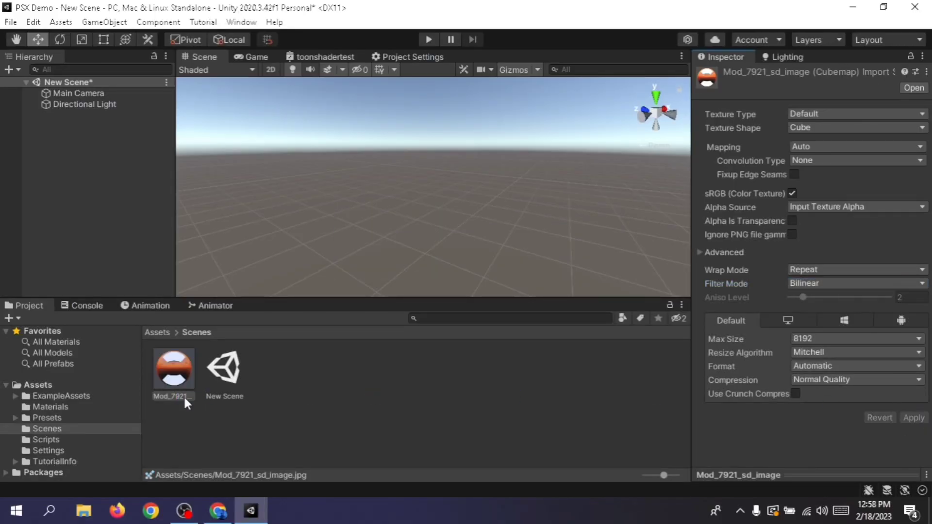
pyautogui.rightClick(258, 415)
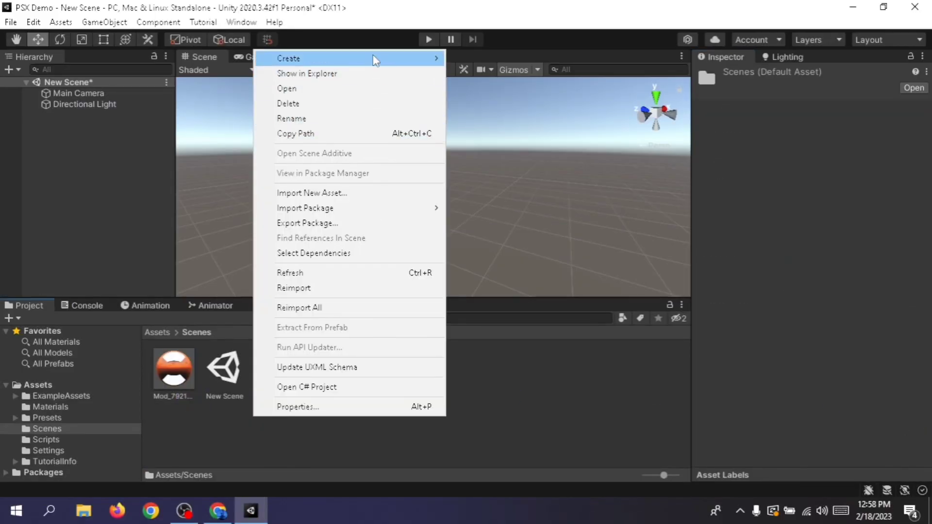
pyautogui.moveTo(377, 58)
pyautogui.click(508, 303)
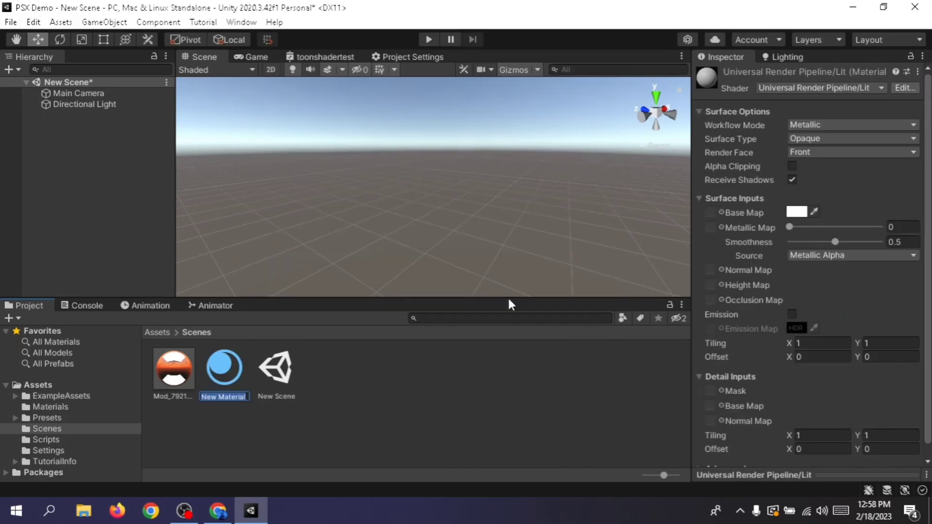
pyautogui.write('sky')
pyautogui.press('Return')
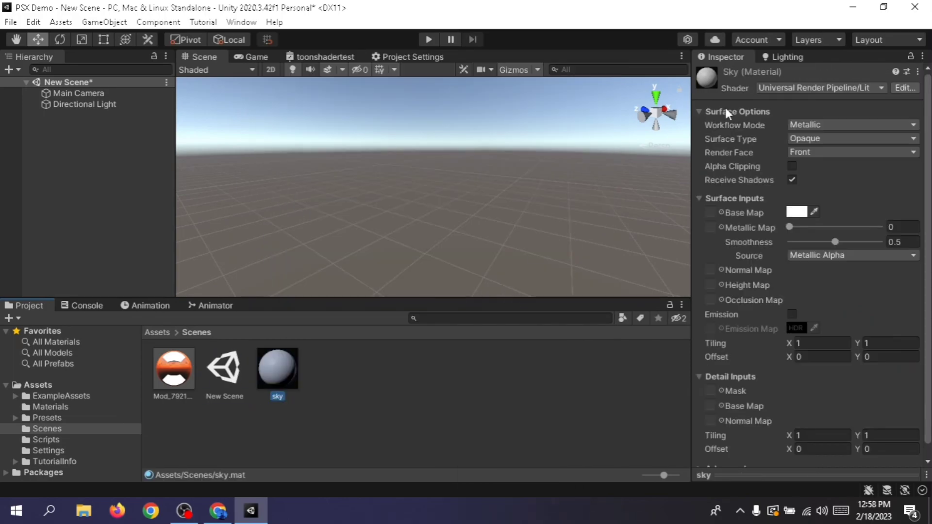
# Set the sky material's shader to Skybox/Cubemap and assign the Mod_7921_sd_image cubemap to it.
pyautogui.click(816, 87)
pyautogui.write('cubemap')
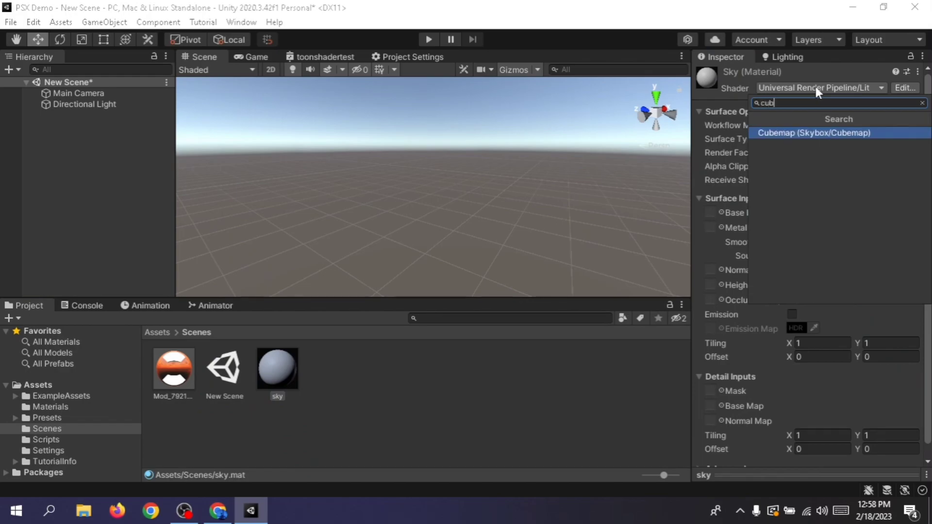
pyautogui.press('Return')
pyautogui.moveTo(170, 374); pyautogui.dragTo(902, 163)
# Apply the sky material as the scene's skybox, with Rotation 153 and Exposure 1.19.
pyautogui.moveTo(275, 373); pyautogui.dragTo(369, 148)
pyautogui.moveTo(526, 209); pyautogui.dragTo(526, 36, button='right')
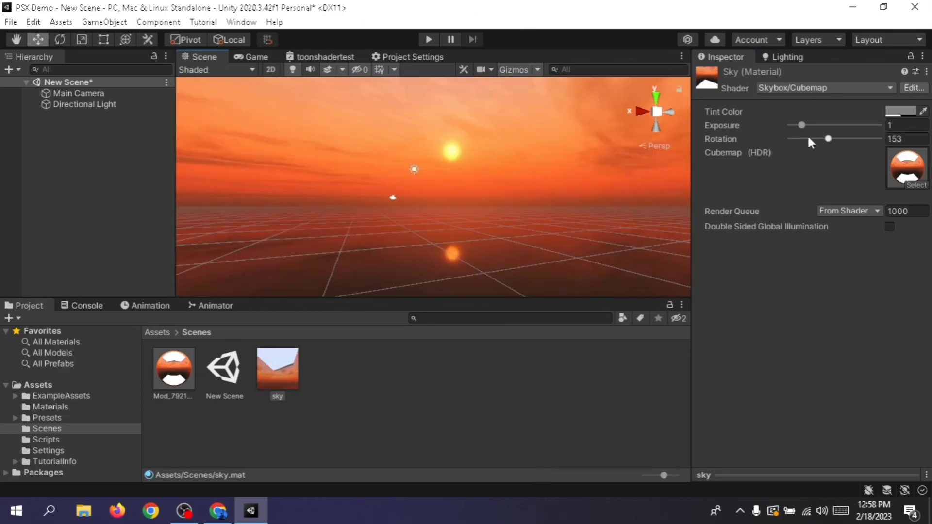
pyautogui.moveTo(803, 125)
pyautogui.mouseDown()
pyautogui.moveTo(818, 124)
pyautogui.moveTo(803, 126)
pyautogui.mouseUp()
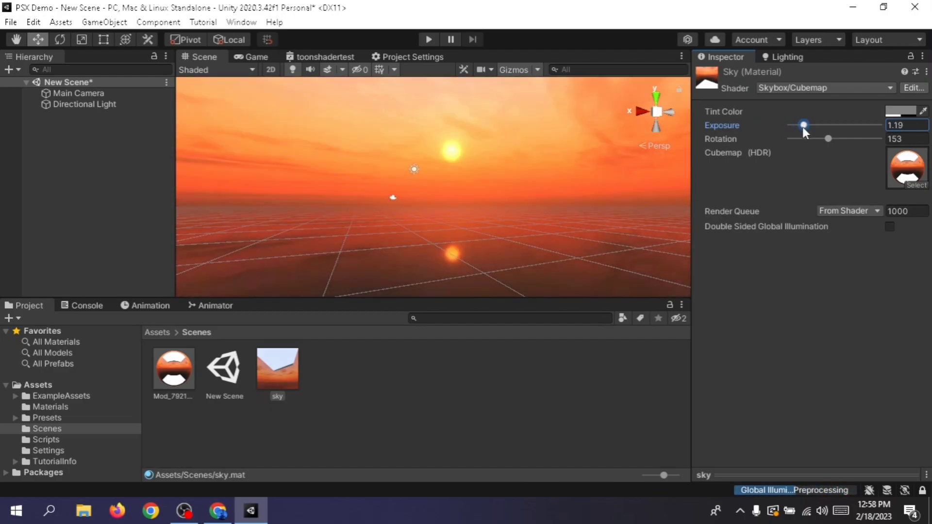
# Change the sky material's Tint Color to a bright orange.
pyautogui.click(901, 111)
pyautogui.moveTo(862, 184)
pyautogui.mouseDown()
pyautogui.moveTo(789, 184)
pyautogui.moveTo(774, 251)
pyautogui.moveTo(765, 232)
pyautogui.mouseUp()
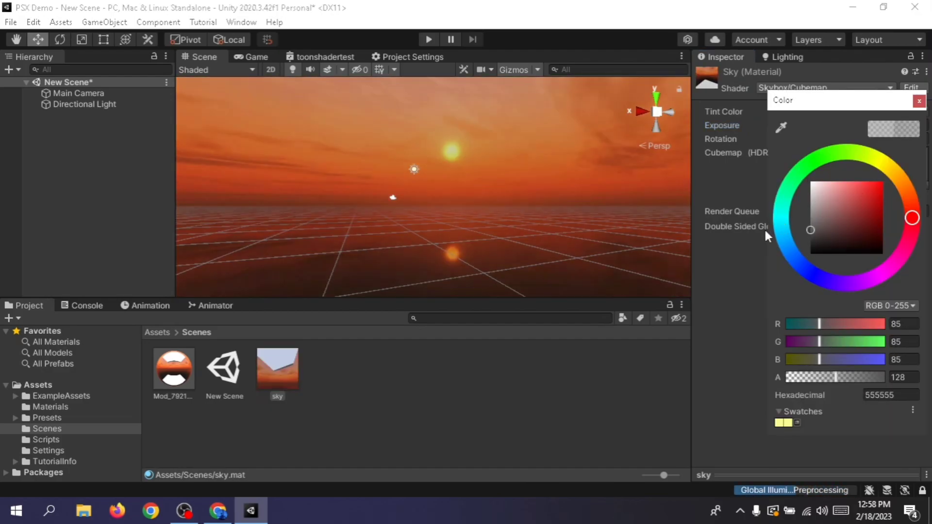
pyautogui.click(910, 193)
pyautogui.moveTo(827, 216)
pyautogui.mouseDown()
pyautogui.moveTo(795, 166)
pyautogui.moveTo(849, 165)
pyautogui.moveTo(878, 186)
pyautogui.mouseUp()
# Set the Mod_7921_sd_image cubemap's Max Size to 256 and Filter Mode to Point (no filter), and apply the import settings.
pyautogui.click(174, 374)
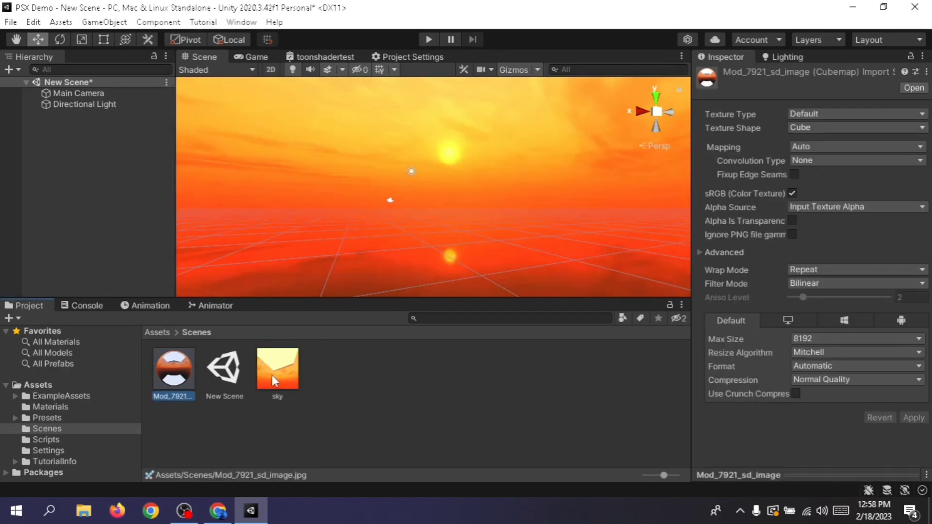
pyautogui.click(287, 375)
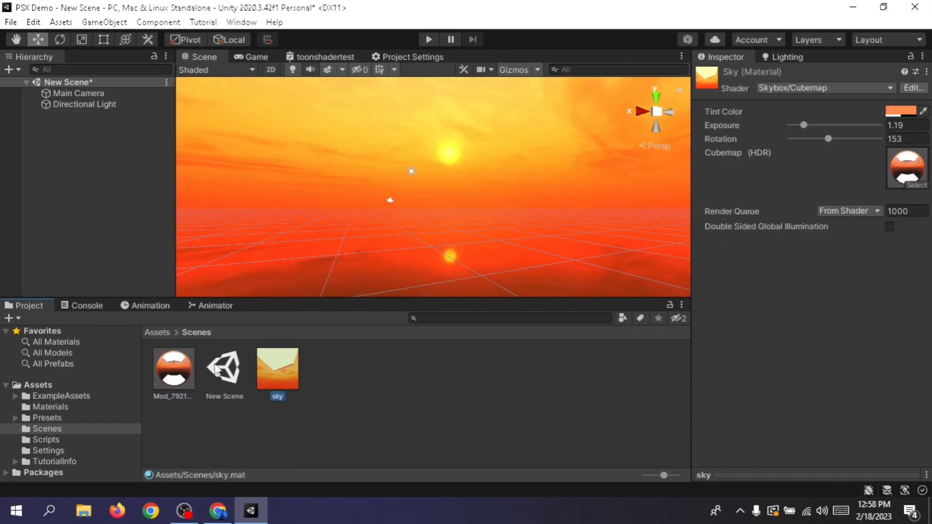
pyautogui.click(197, 378)
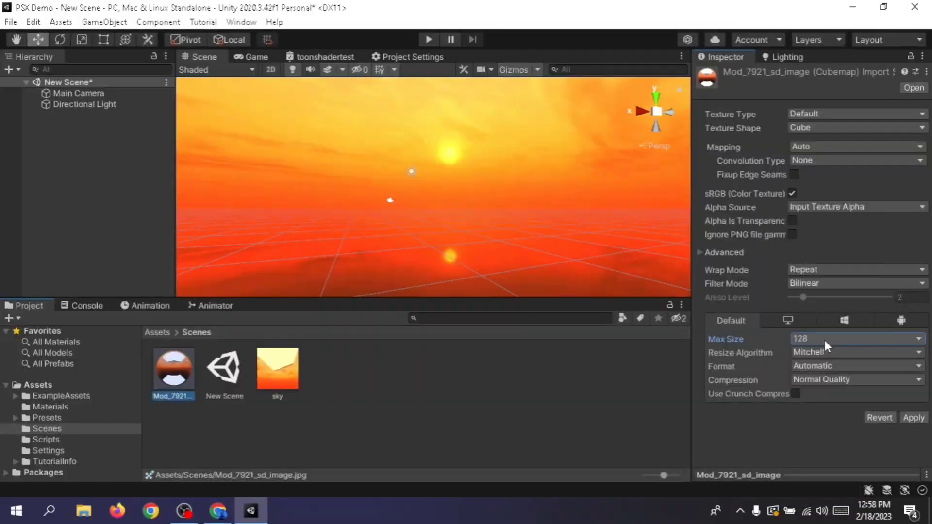
pyautogui.click(825, 341)
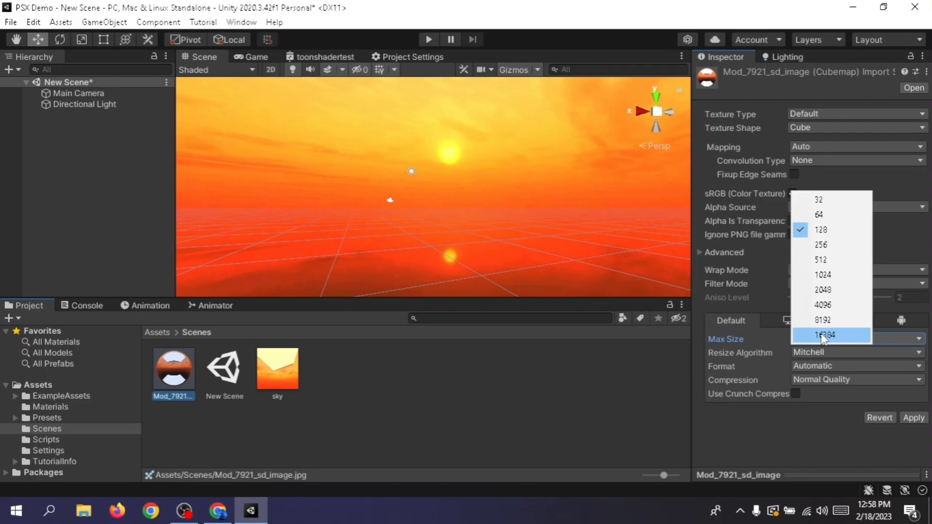
pyautogui.click(836, 245)
pyautogui.click(823, 269)
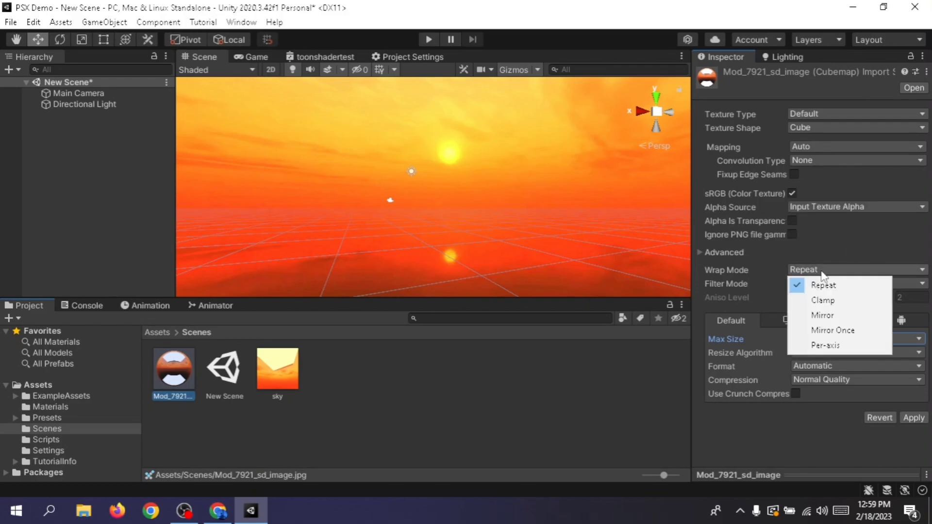
pyautogui.click(811, 284)
pyautogui.click(800, 282)
pyautogui.click(805, 298)
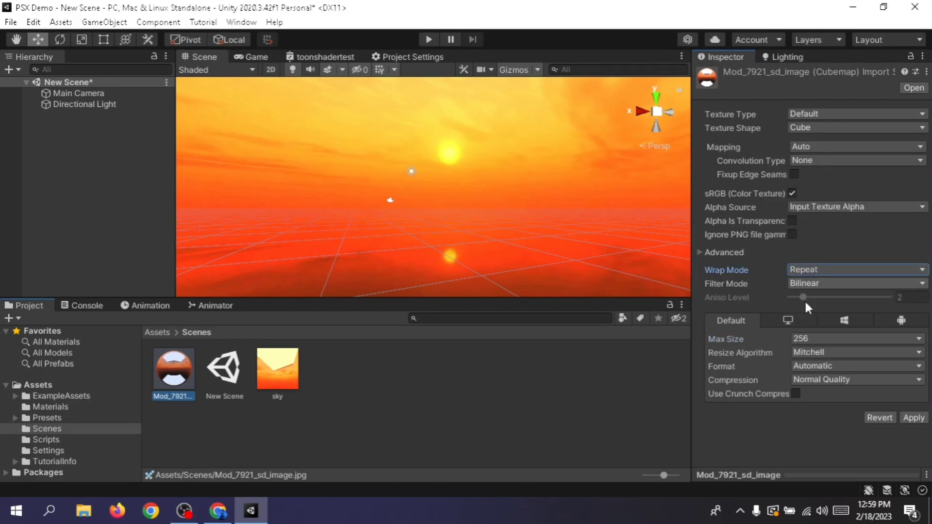
pyautogui.click(912, 416)
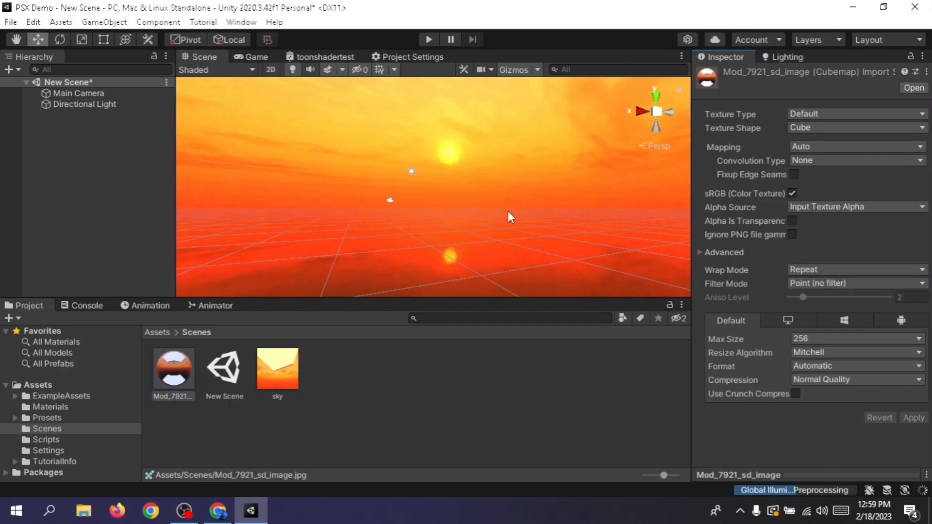
# Reduce the cubemap's Max Size to 128, apply it, and check the pixelated sky in the scene.
pyautogui.moveTo(508, 211)
pyautogui.mouseDown(button='right')
pyautogui.moveTo(493, 235)
pyautogui.moveTo(508, 199)
pyautogui.moveTo(573, 208)
pyautogui.moveTo(510, 213)
pyautogui.mouseUp(button='right')
pyautogui.click(793, 339)
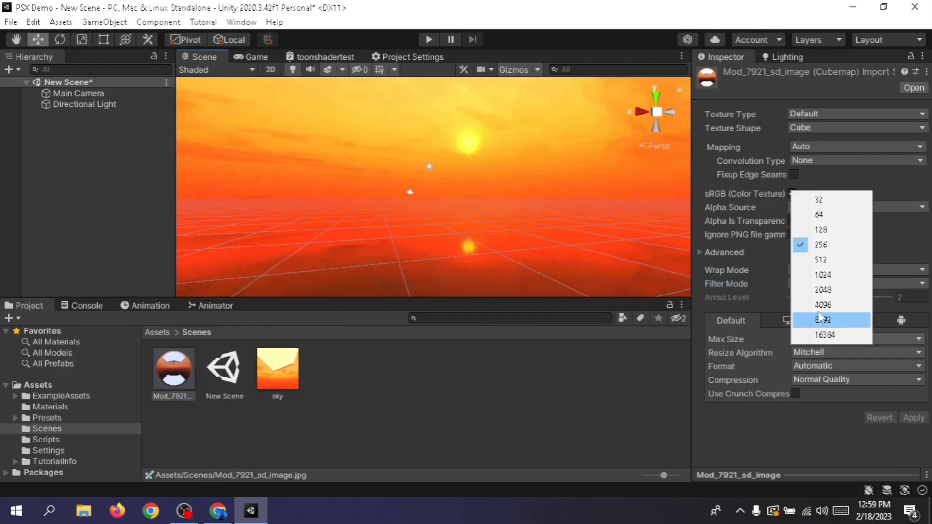
pyautogui.click(820, 226)
pyautogui.click(910, 416)
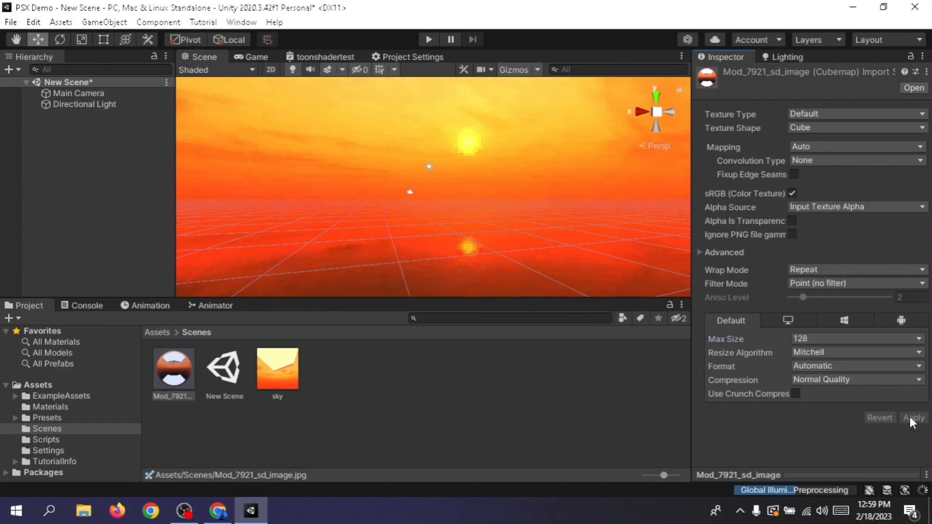
pyautogui.moveTo(541, 226); pyautogui.dragTo(660, 229, button='right')
# Try a Max Size of 64 on the cubemap, apply it, and inspect the sky.
pyautogui.click(838, 337)
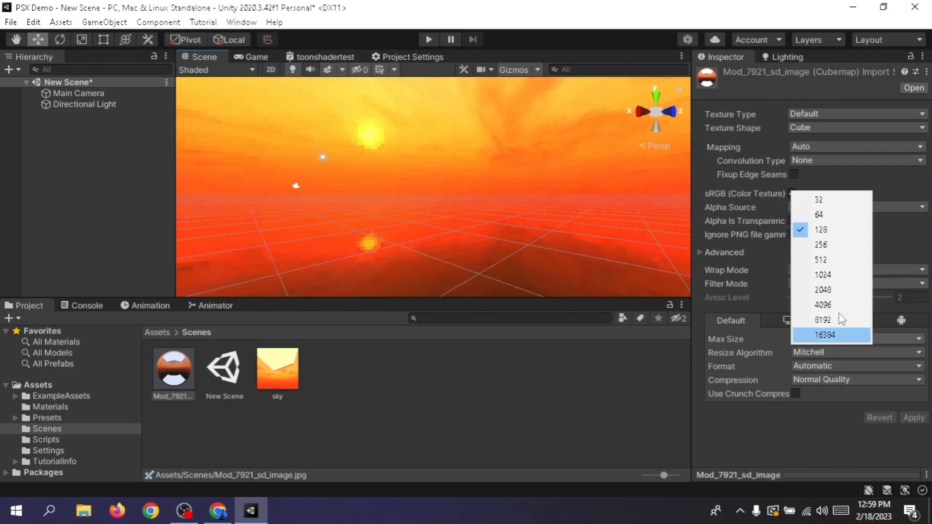
pyautogui.click(825, 216)
pyautogui.click(910, 418)
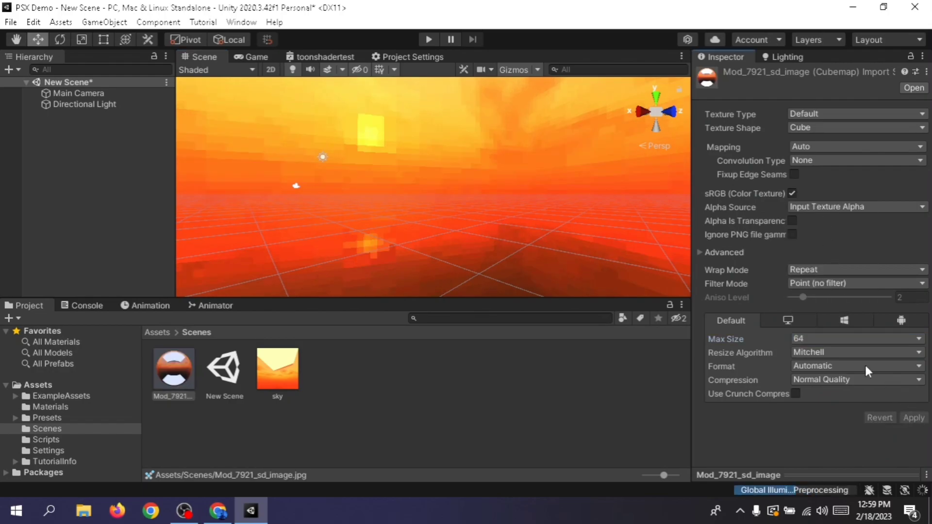
pyautogui.moveTo(597, 214); pyautogui.dragTo(566, 164, button='right')
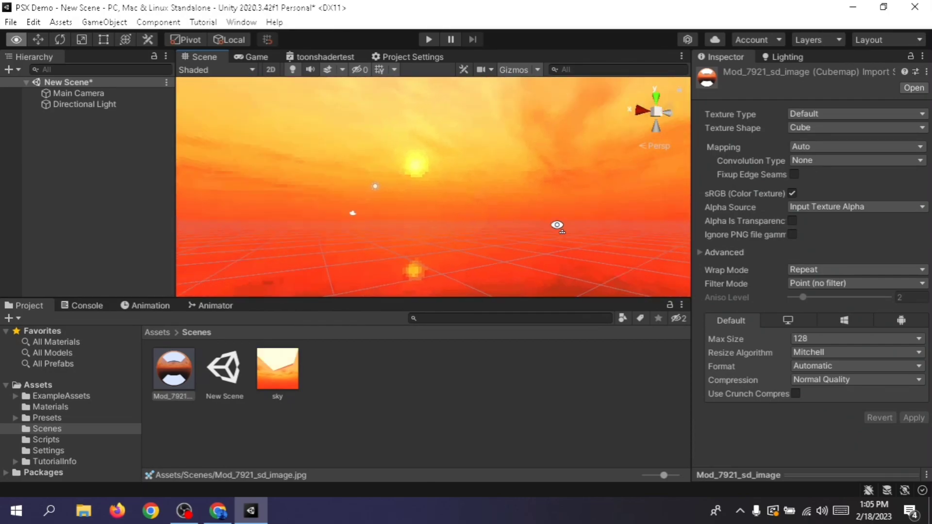
pyautogui.moveTo(558, 225); pyautogui.dragTo(416, 235, button='right')
pyautogui.click(419, 395)
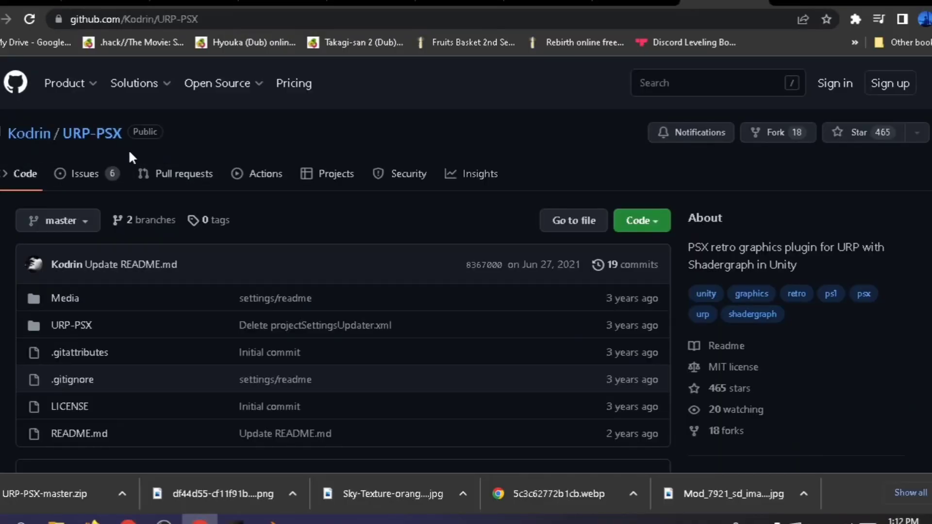
# Look through the Kodrin/URP-PSX repository page on GitHub, including the README and its shader preview images.
pyautogui.scroll(-2, 250, 119)
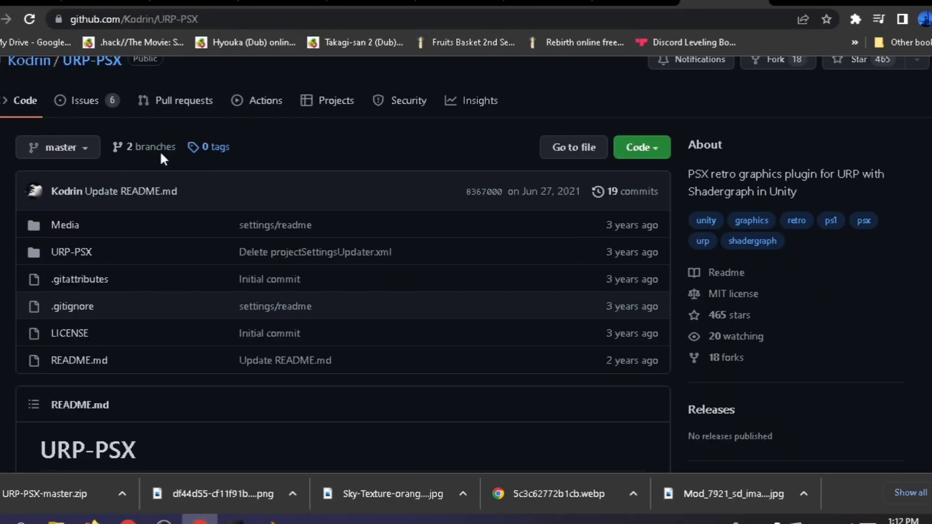
pyautogui.scroll(-15, 161, 158)
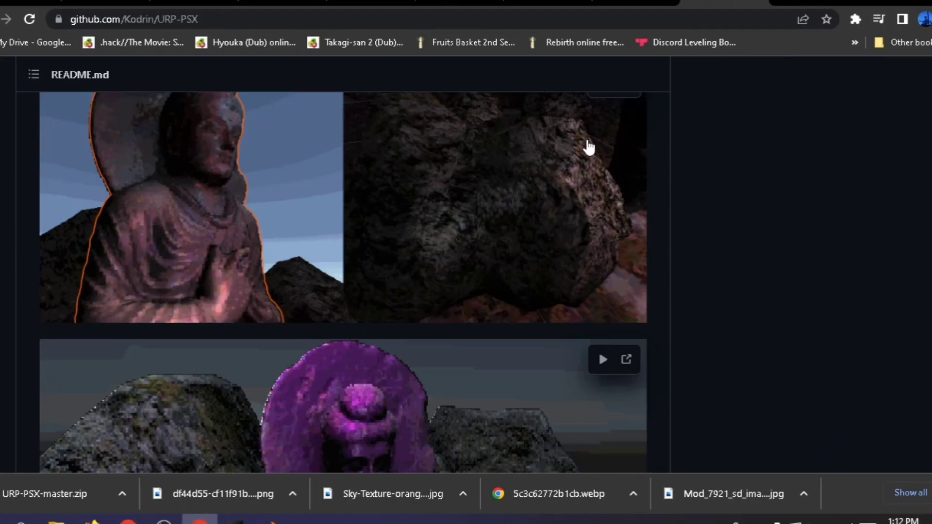
pyautogui.scroll(2, 602, 146)
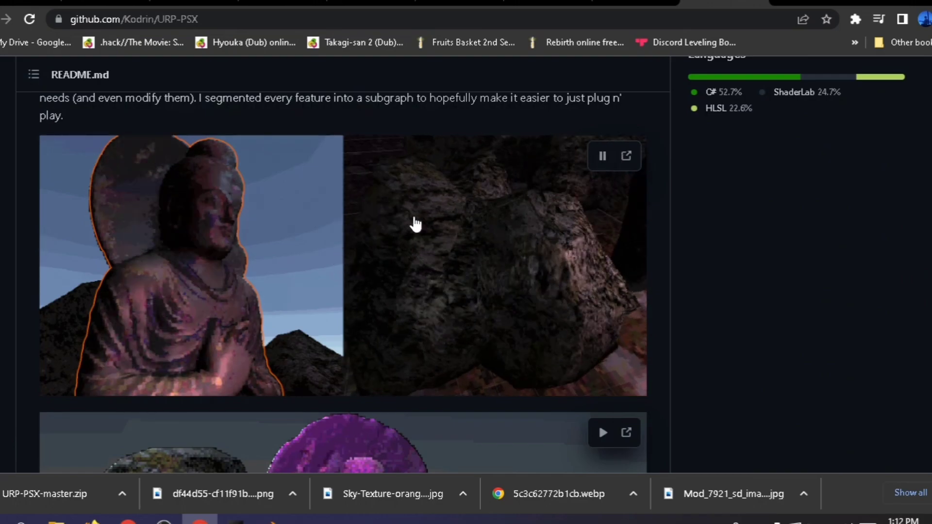
pyautogui.scroll(-5, 376, 255)
pyautogui.scroll(-2, 401, 254)
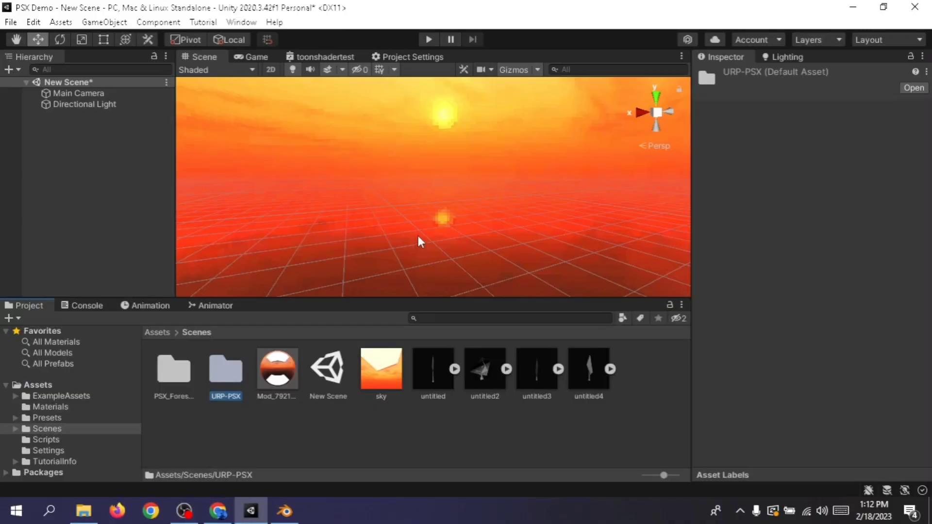
pyautogui.moveTo(417, 235); pyautogui.dragTo(436, 238, button='right')
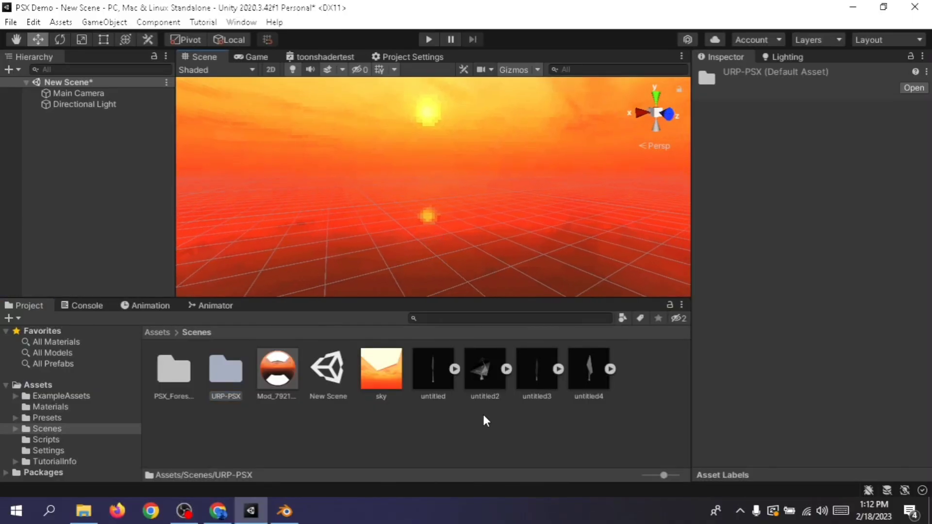
# Look over the imported models untitled through untitled4 in the Scenes folder.
pyautogui.click(447, 384)
pyautogui.click(494, 370)
pyautogui.click(541, 371)
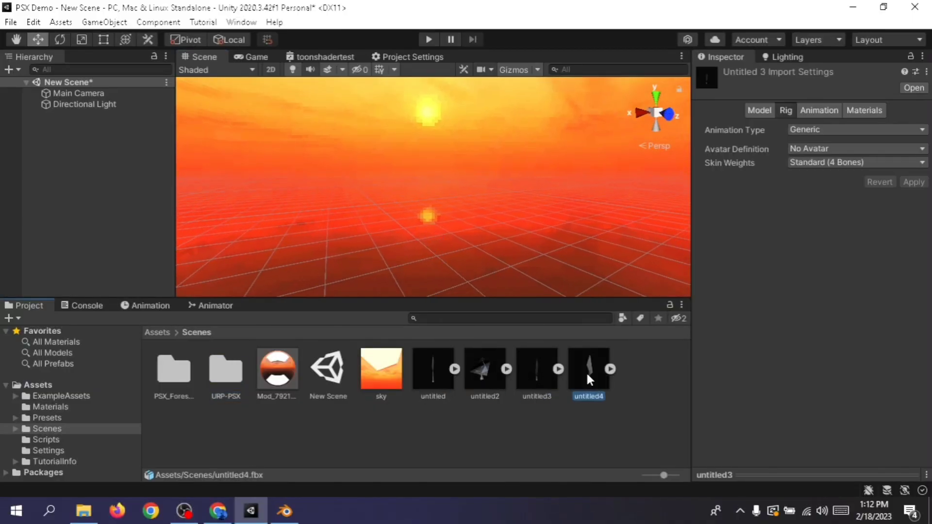
pyautogui.click(563, 377)
pyautogui.moveTo(418, 234); pyautogui.dragTo(341, 227, button='right')
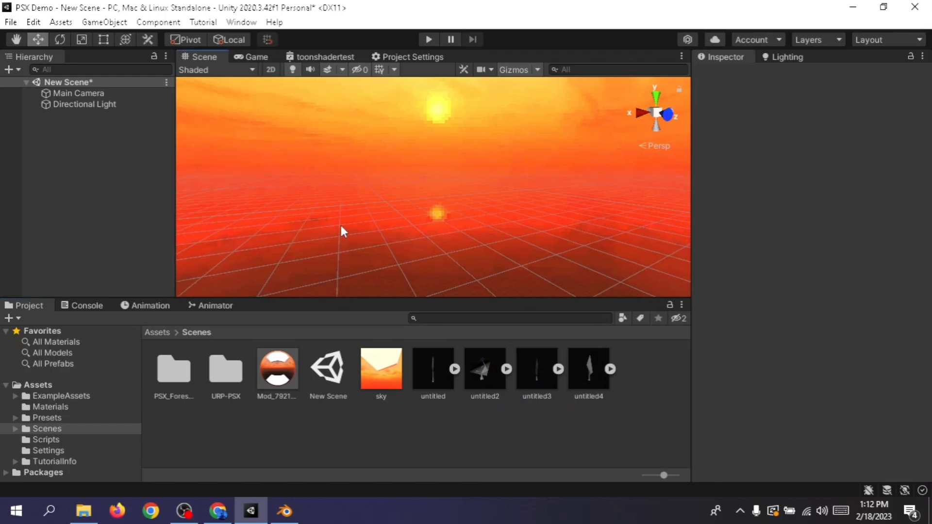
# Add a Terrain object to the scene.
pyautogui.rightClick(120, 195)
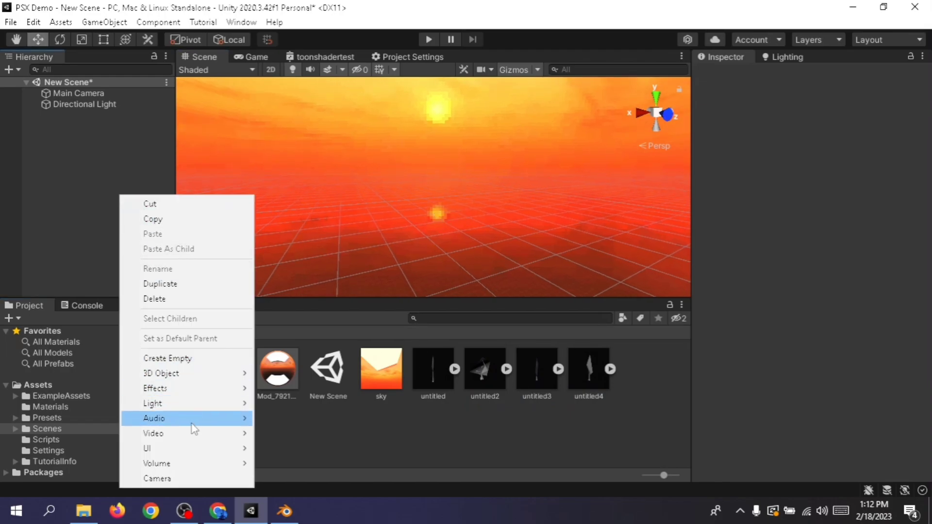
pyautogui.moveTo(185, 377)
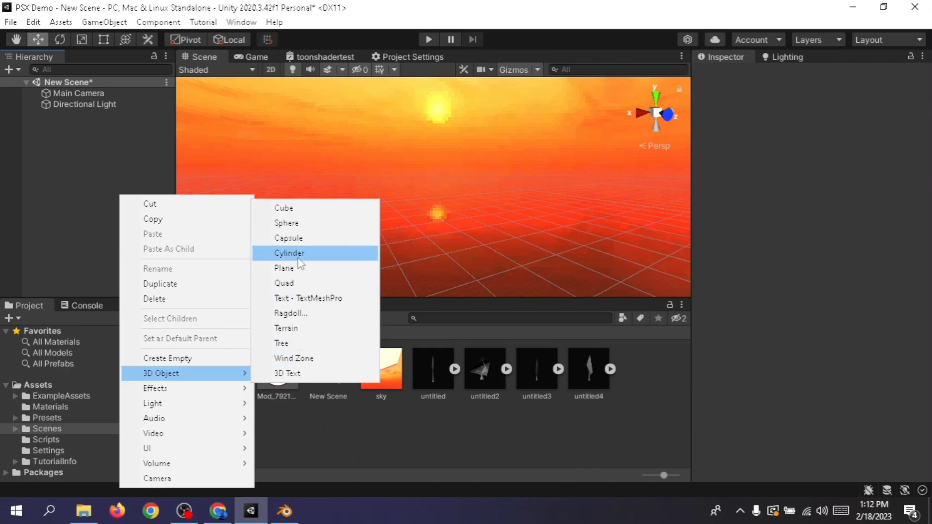
pyautogui.click(300, 334)
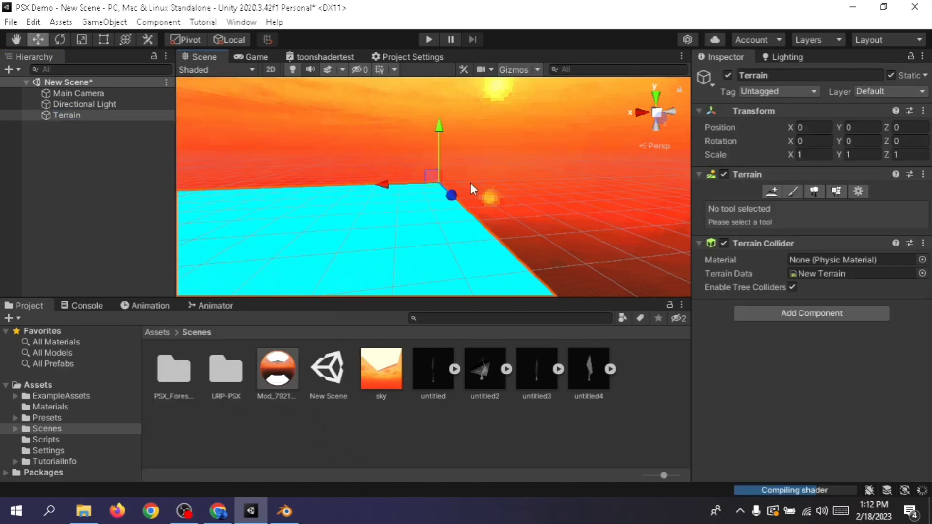
# Move the terrain to about X -664 and Z -490, and check its placement in the Game view.
pyautogui.moveTo(470, 183); pyautogui.dragTo(461, 242, button='right')
pyautogui.moveTo(354, 224); pyautogui.dragTo(699, 209)
pyautogui.scroll(-3, 558, 236)
pyautogui.moveTo(561, 240)
pyautogui.mouseDown(button='right')
pyautogui.moveTo(536, 250)
pyautogui.moveTo(549, 252)
pyautogui.mouseUp(button='right')
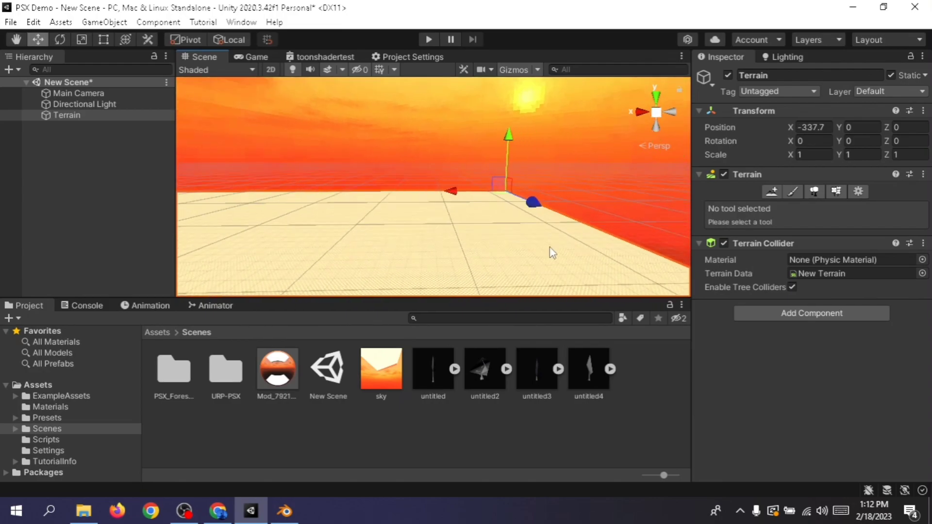
pyautogui.moveTo(529, 203); pyautogui.dragTo(478, 179)
pyautogui.moveTo(414, 178); pyautogui.dragTo(479, 178)
pyautogui.click(250, 56)
pyautogui.click(213, 56)
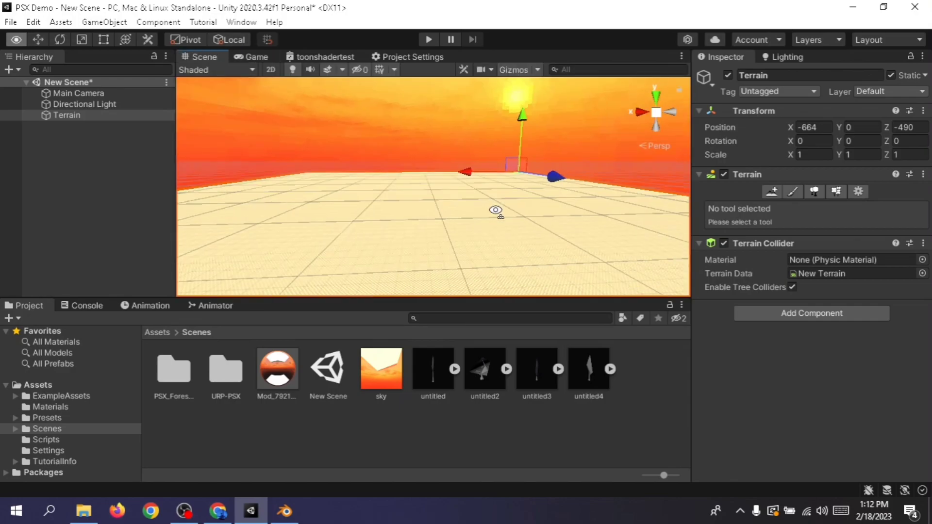
pyautogui.moveTo(497, 210); pyautogui.dragTo(539, 165, button='right')
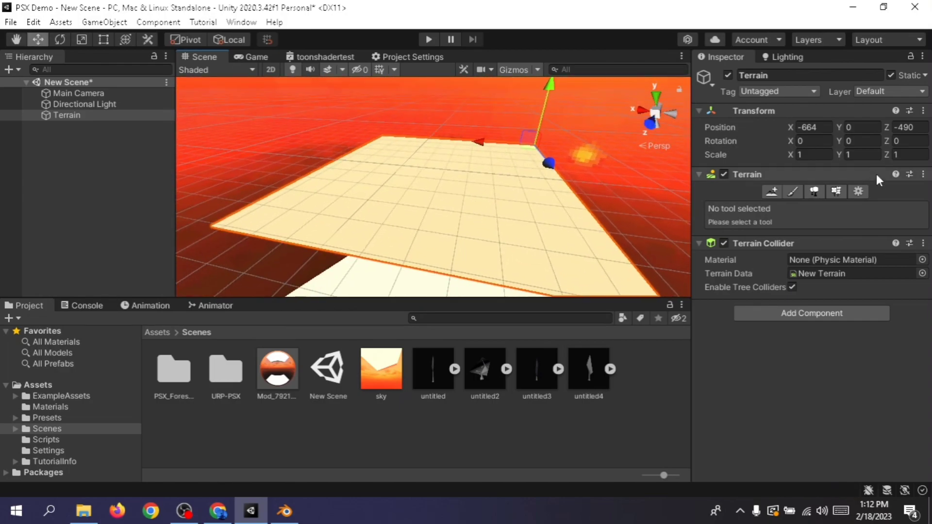
# Set the terrain's width and length to 512 in its Mesh Resolution settings.
pyautogui.click(858, 190)
pyautogui.scroll(-10, 820, 334)
pyautogui.scroll(-5, 833, 338)
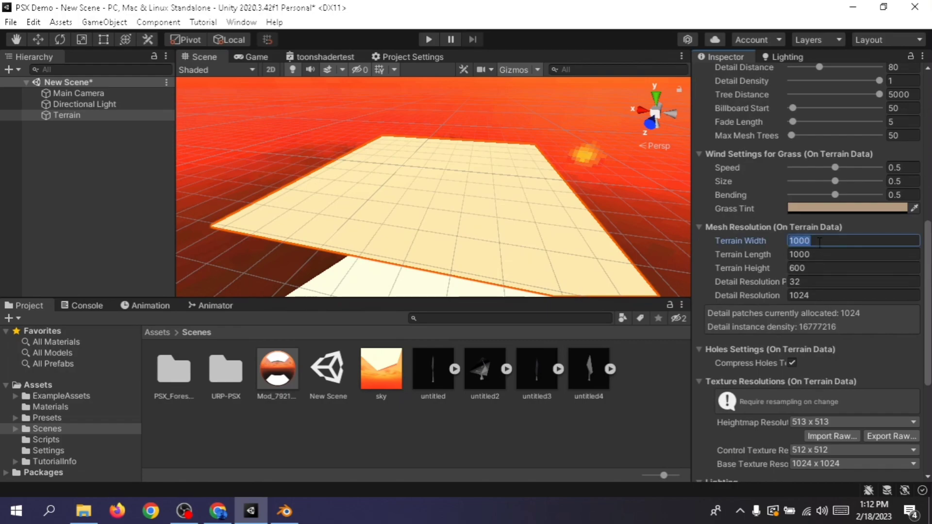
pyautogui.write('12')
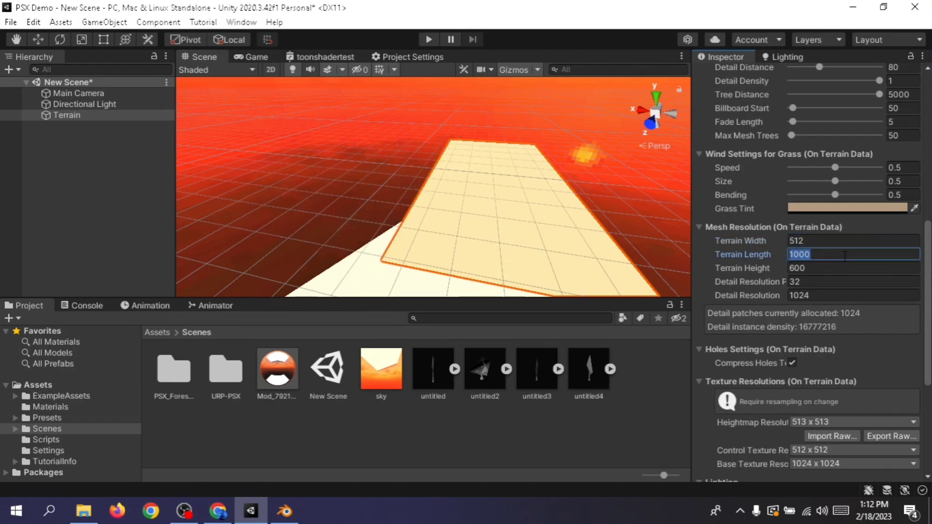
pyautogui.click(845, 256)
pyautogui.write('512')
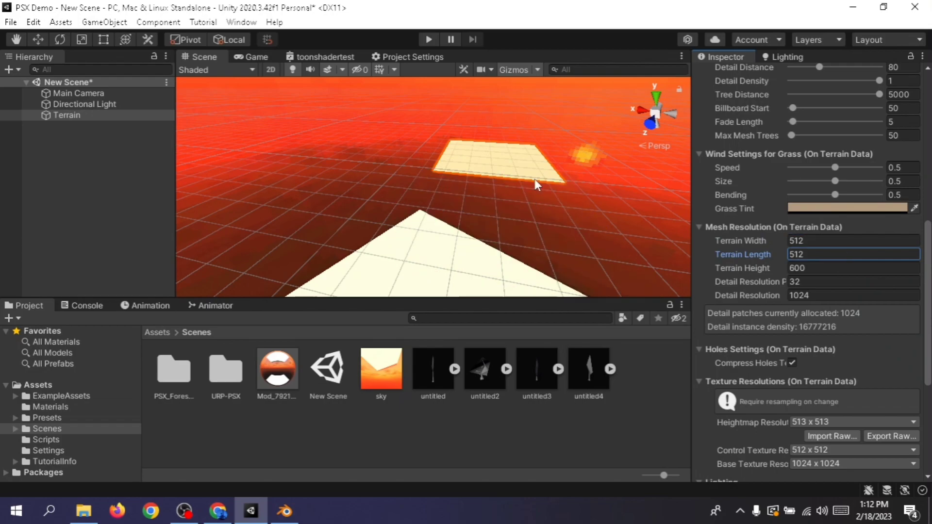
# Sculpt uneven low hills along the terrain with Raise or Lower Terrain, using a cell-patterned brush of size 137 and opacity 24.3.
pyautogui.moveTo(490, 170); pyautogui.dragTo(541, 135, button='right')
pyautogui.scroll(7, 534, 160)
pyautogui.moveTo(491, 253); pyautogui.dragTo(485, 208, button='right')
pyautogui.scroll(3, 488, 209)
pyautogui.moveTo(491, 214); pyautogui.dragTo(498, 218, button='middle')
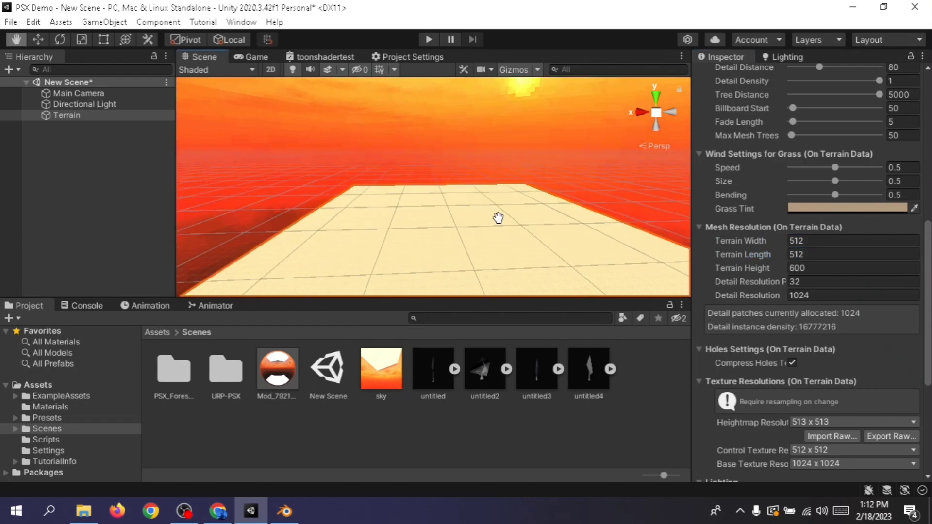
pyautogui.keyDown('alt'); pyautogui.moveTo(524, 121); pyautogui.dragTo(508, 161); pyautogui.keyUp('alt')
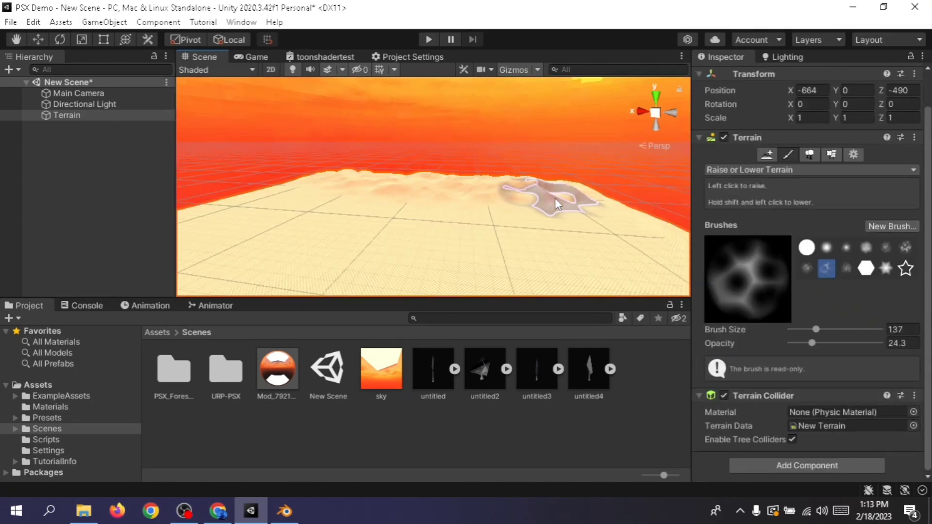
pyautogui.moveTo(555, 198)
pyautogui.keyDown('alt'); pyautogui.mouseDown()
pyautogui.moveTo(524, 271)
pyautogui.moveTo(558, 258)
pyautogui.mouseUp(); pyautogui.keyUp('alt')
pyautogui.keyDown('alt'); pyautogui.moveTo(473, 204); pyautogui.dragTo(583, 272); pyautogui.keyUp('alt')
# Increase the brush opacity to about 40.4, add more hills, and raise a tall peak near the terrain's edge with the soft round brush.
pyautogui.click(826, 343)
pyautogui.moveTo(437, 188)
pyautogui.keyDown('alt'); pyautogui.mouseDown()
pyautogui.moveTo(228, 190)
pyautogui.moveTo(340, 204)
pyautogui.moveTo(407, 177)
pyautogui.moveTo(374, 151)
pyautogui.moveTo(319, 238)
pyautogui.moveTo(253, 245)
pyautogui.moveTo(445, 183)
pyautogui.moveTo(483, 194)
pyautogui.moveTo(632, 154)
pyautogui.moveTo(558, 165)
pyautogui.moveTo(491, 191)
pyautogui.moveTo(598, 206)
pyautogui.mouseUp(); pyautogui.keyUp('alt')
pyautogui.click(808, 248)
pyautogui.click(828, 251)
pyautogui.scroll(-5, 472, 228)
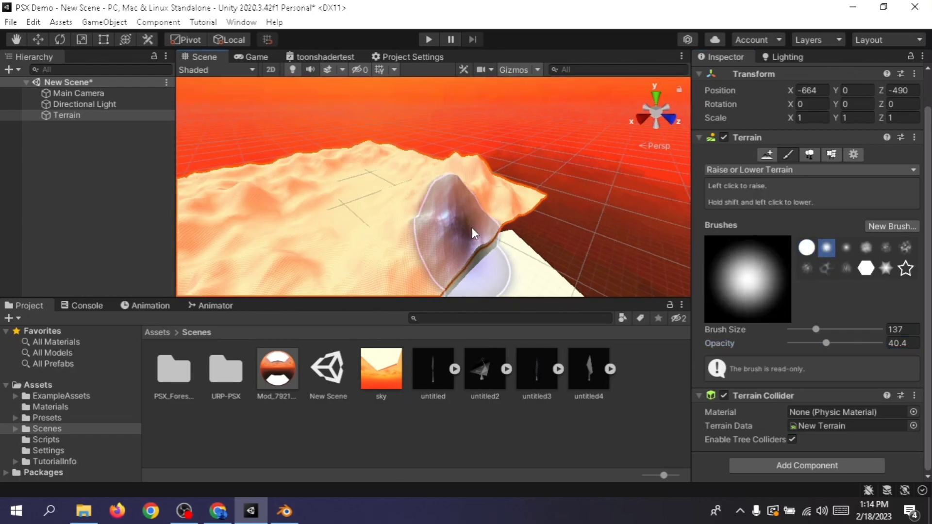
pyautogui.click(460, 180)
# Look at the options of the Smooth Height and Stamp Terrain tools, and return to Raise or Lower Terrain.
pyautogui.click(810, 170)
pyautogui.click(753, 243)
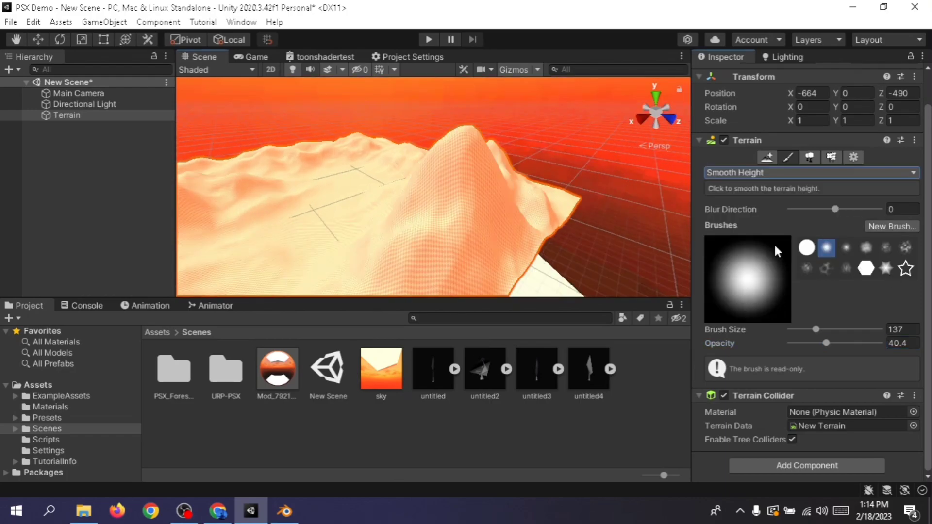
pyautogui.click(811, 173)
pyautogui.click(757, 264)
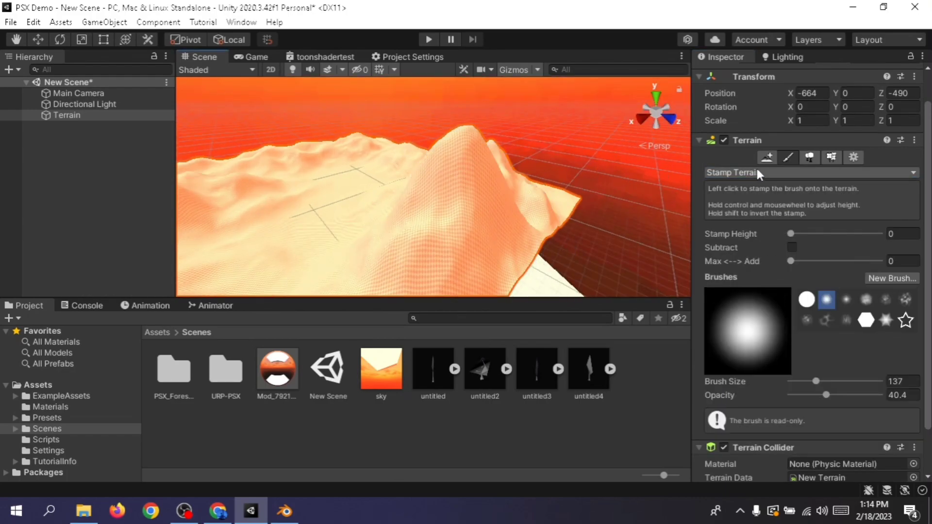
pyautogui.click(811, 172)
pyautogui.click(750, 185)
# Lower the tall peak and reshape it into a ridge along the terrain's edge with the soft round brush.
pyautogui.keyDown('shift'); pyautogui.moveTo(468, 170); pyautogui.dragTo(473, 191); pyautogui.keyUp('shift')
pyautogui.scroll(5, 474, 190)
pyautogui.keyDown('alt'); pyautogui.moveTo(517, 160); pyautogui.dragTo(494, 182); pyautogui.keyUp('alt')
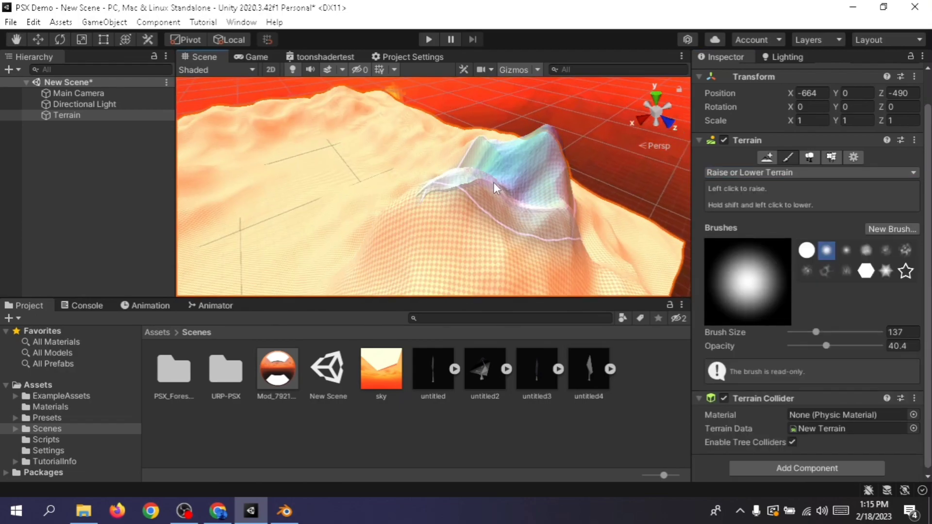
pyautogui.moveTo(452, 215)
pyautogui.mouseDown()
pyautogui.moveTo(535, 216)
pyautogui.moveTo(486, 150)
pyautogui.moveTo(499, 160)
pyautogui.mouseUp()
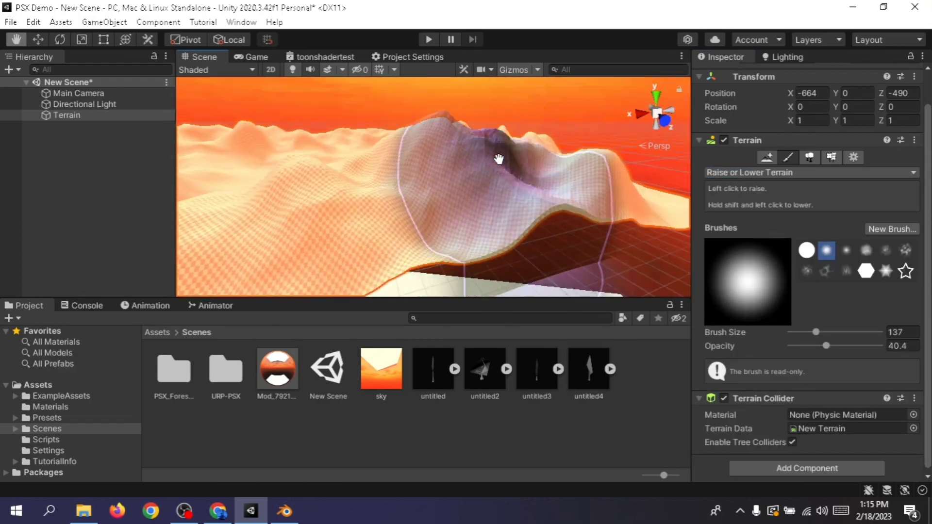
# Frame the valley and the sun in the scene, align the Main Camera with that view, and check it in the Game view.
pyautogui.scroll(3, 500, 160)
pyautogui.moveTo(500, 160); pyautogui.dragTo(493, 161, button='middle')
pyautogui.keyDown('alt'); pyautogui.moveTo(493, 160); pyautogui.dragTo(505, 195); pyautogui.keyUp('alt')
pyautogui.click(505, 195)
pyautogui.click(73, 93)
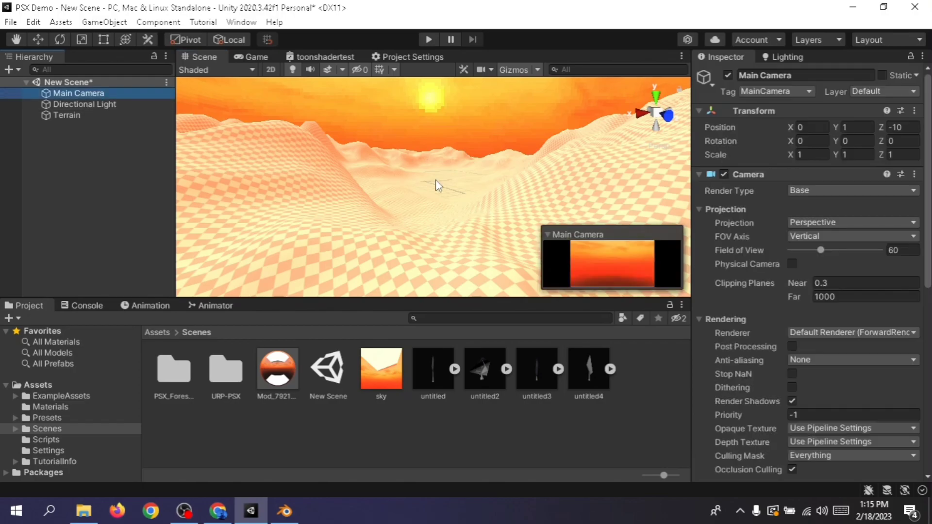
pyautogui.hotkey('ctrl', 'shift', 'f')
pyautogui.click(251, 56)
# Set the terrain's Heightmap Resolution to 129 x 129 and its Base Texture Resolution to 256 x 256.
pyautogui.click(66, 115)
pyautogui.click(854, 192)
pyautogui.scroll(-10, 826, 292)
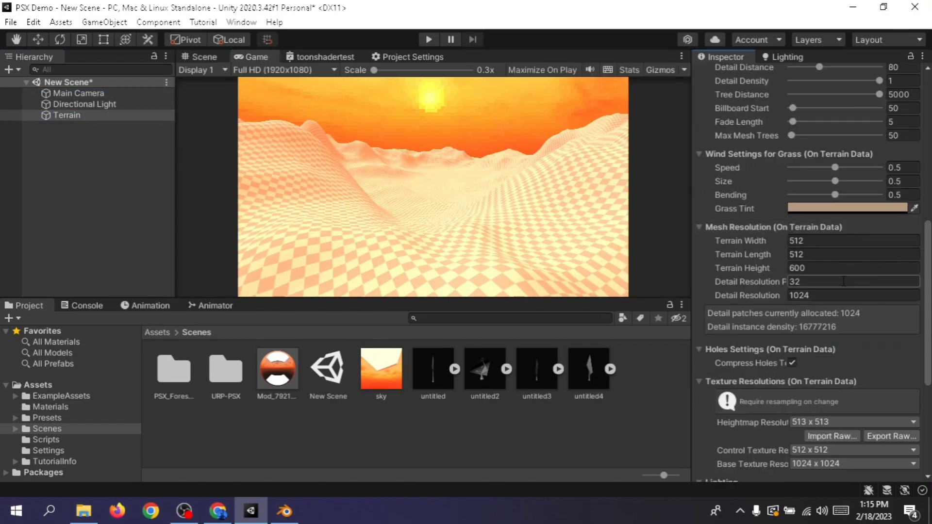
pyautogui.click(801, 208)
pyautogui.click(777, 254)
pyautogui.click(183, 57)
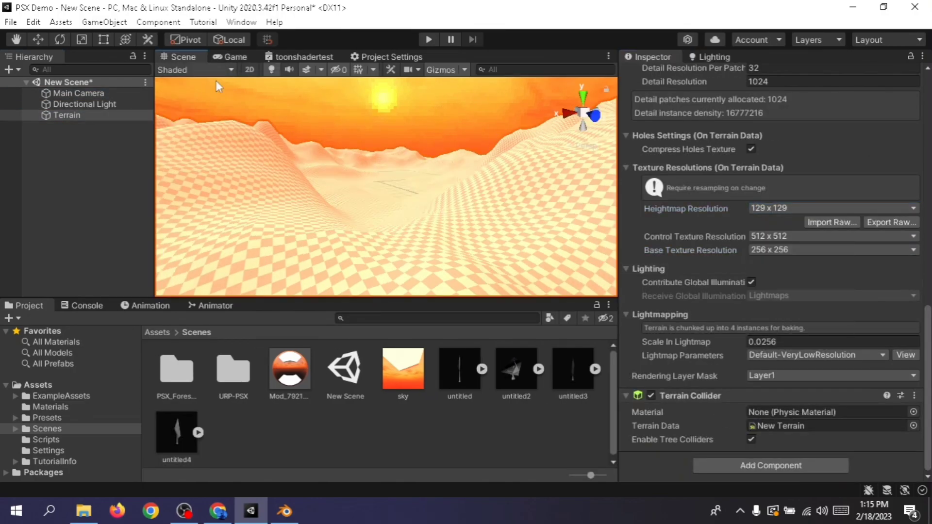
# Return the terrain's Heightmap Resolution to 129 x 129, try 65 x 65, and check the hills in the Game view.
pyautogui.moveTo(398, 127); pyautogui.dragTo(508, 133, button='right')
pyautogui.moveTo(508, 133); pyautogui.dragTo(496, 173, button='middle')
pyautogui.scroll(4, 497, 173)
pyautogui.click(430, 168)
pyautogui.click(430, 167)
pyautogui.moveTo(430, 168); pyautogui.dragTo(293, 104, button='right')
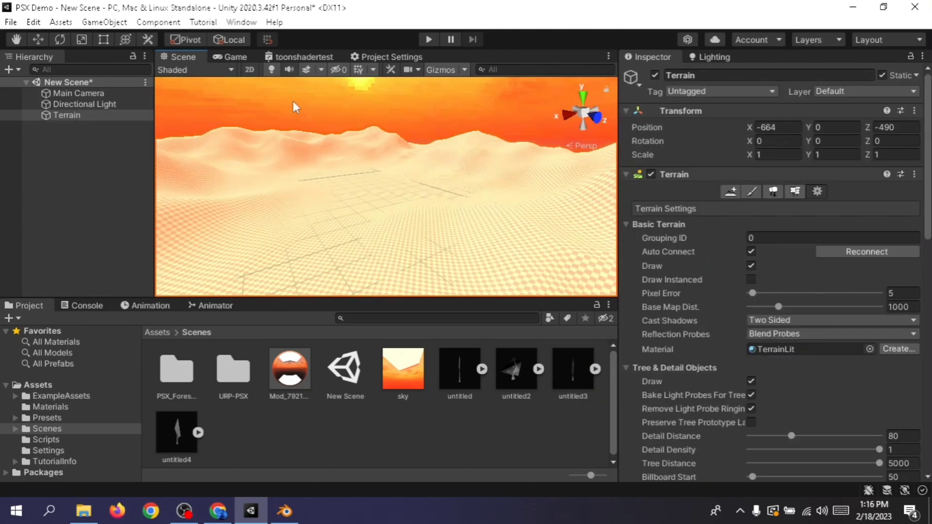
pyautogui.moveTo(469, 171); pyautogui.dragTo(445, 154, button='middle')
pyautogui.scroll(-8, 810, 277)
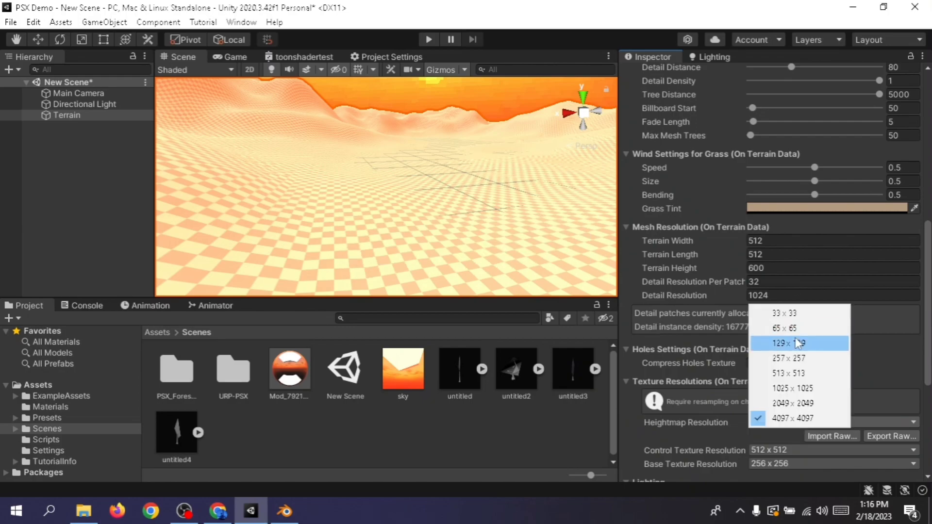
pyautogui.click(796, 343)
pyautogui.moveTo(430, 181); pyautogui.dragTo(464, 160, button='right')
pyautogui.click(855, 420)
pyautogui.click(795, 327)
pyautogui.click(235, 56)
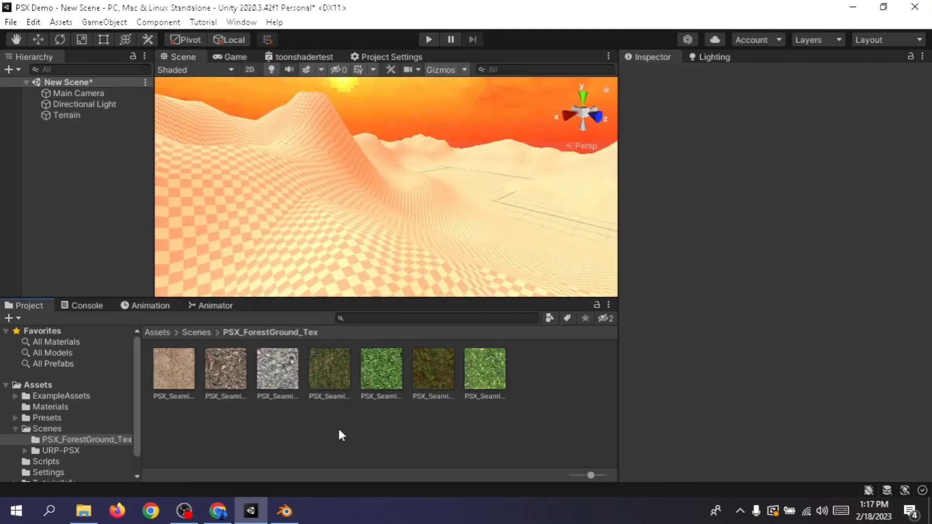
# Look through the textures in the PSX_ForestGround_Tex folder, and select all seven to review their shared import settings.
pyautogui.click(225, 369)
pyautogui.click(433, 369)
pyautogui.click(485, 370)
pyautogui.click(340, 428)
pyautogui.click(173, 376)
pyautogui.keyDown('shift'); pyautogui.click(485, 369); pyautogui.keyUp('shift')
pyautogui.click(836, 292)
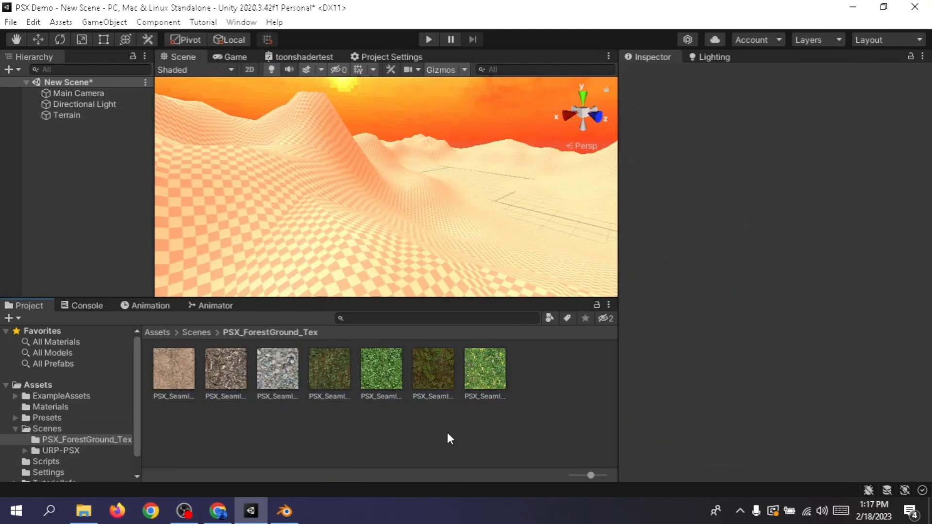
# Create a new material named terraintex in the PSX_ForestGround_Tex folder.
pyautogui.rightClick(416, 433)
pyautogui.moveTo(510, 75)
pyautogui.click(643, 303)
pyautogui.write('terra')
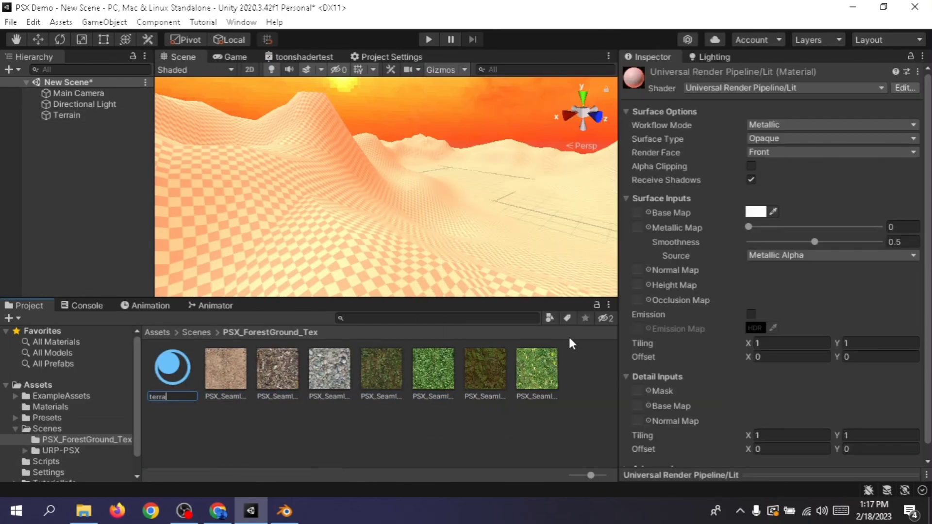
pyautogui.write('intex')
pyautogui.press('Return')
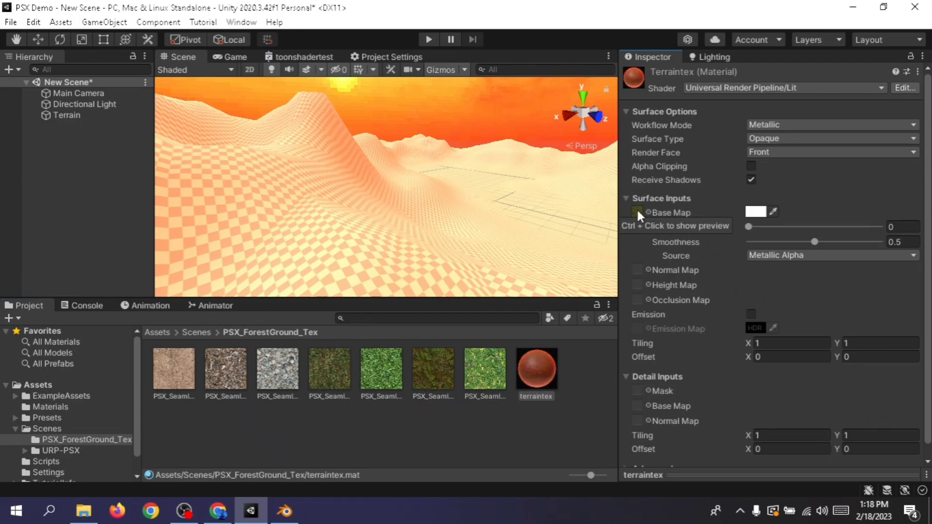
# Assign the terraintex material to the terrain's Material setting.
pyautogui.click(498, 210)
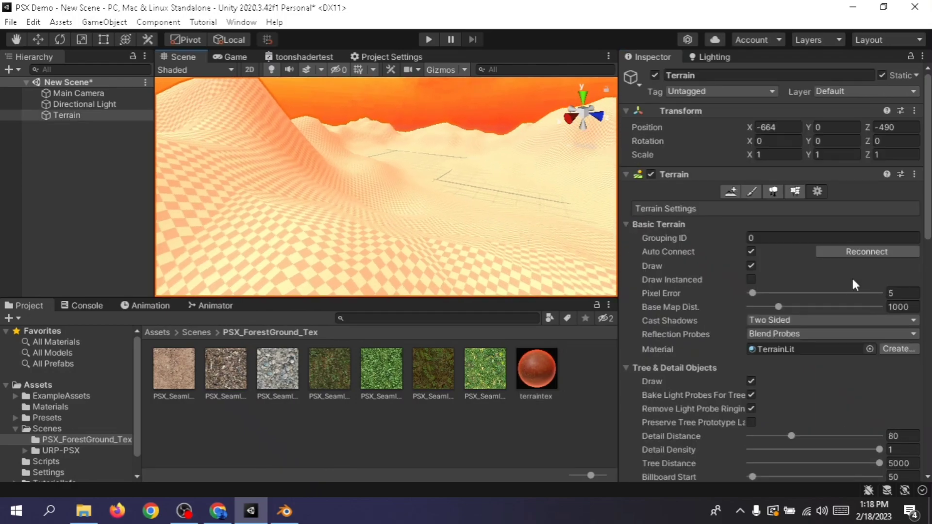
pyautogui.scroll(-5, 806, 286)
pyautogui.moveTo(773, 257); pyautogui.dragTo(788, 228)
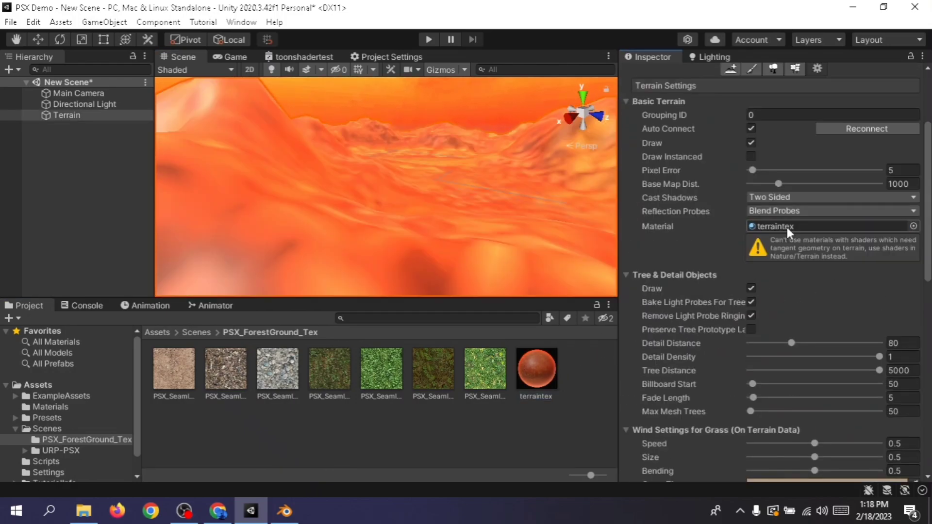
# Change the terraintex material's shader to URP_PSX_Unlit_Master.
pyautogui.click(551, 370)
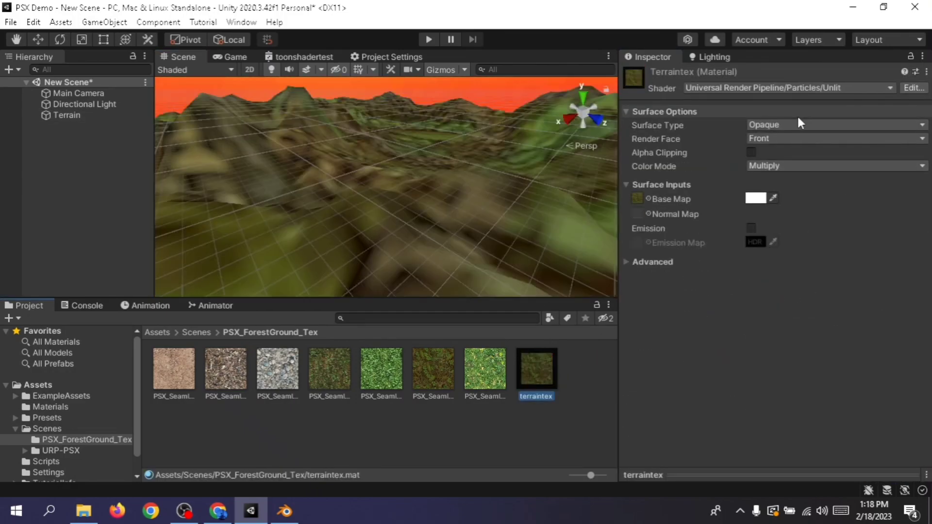
pyautogui.click(794, 89)
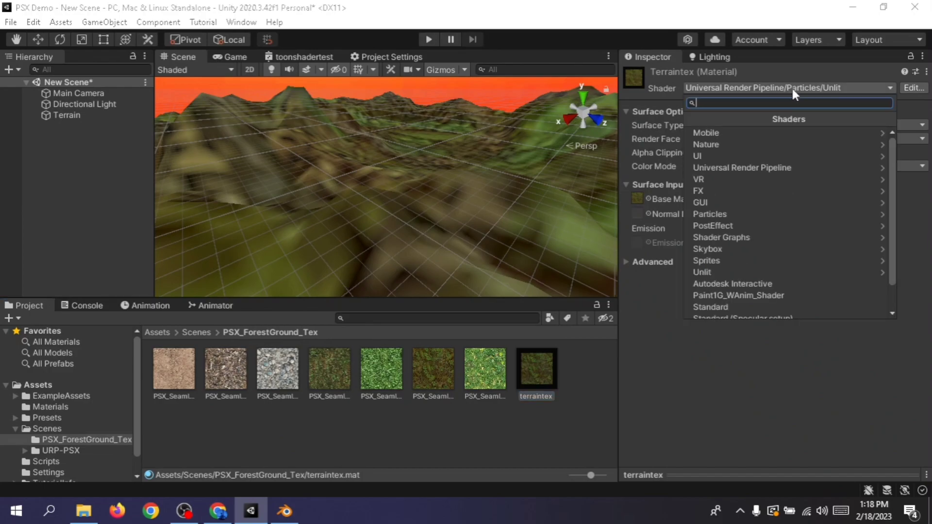
pyautogui.write('psx')
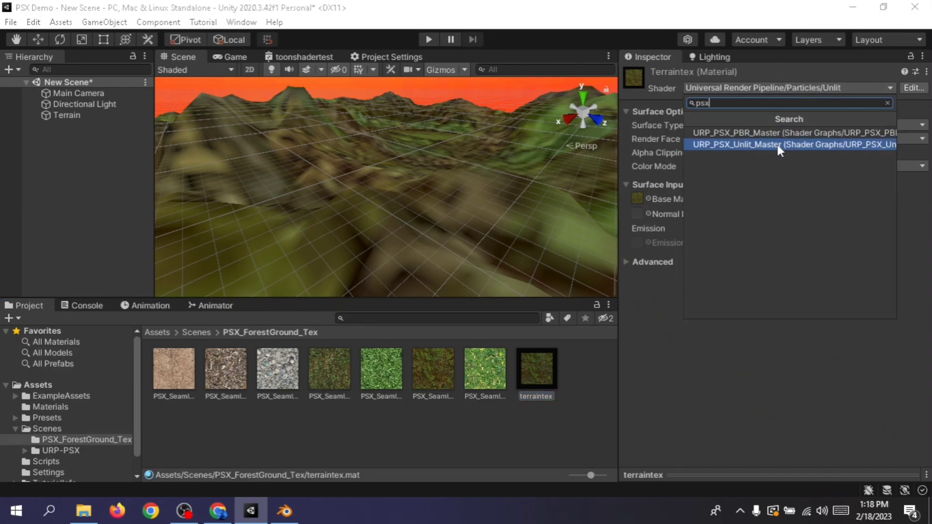
pyautogui.click(777, 145)
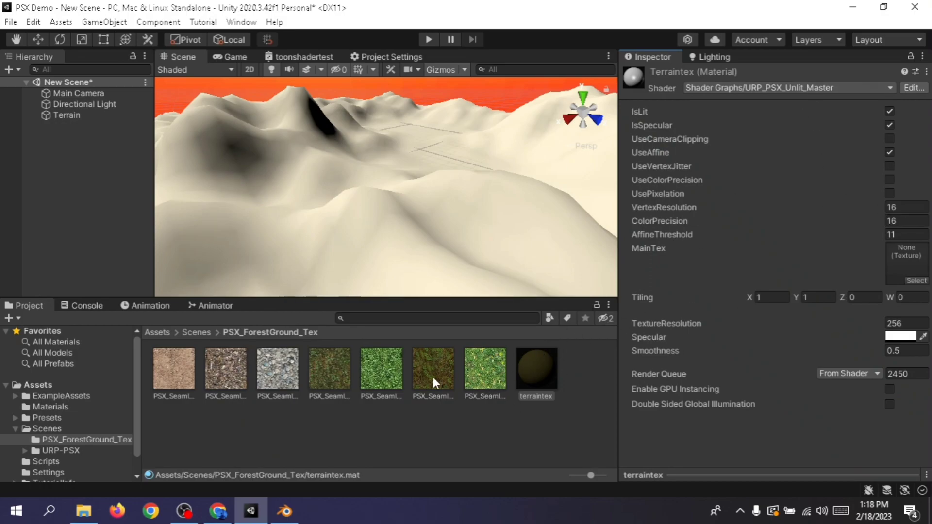
# Assign the fourth ground texture, the dark green forest floor, to the terraintex material's MainTex, and view the terrain in the Game view.
pyautogui.moveTo(343, 378); pyautogui.dragTo(647, 311)
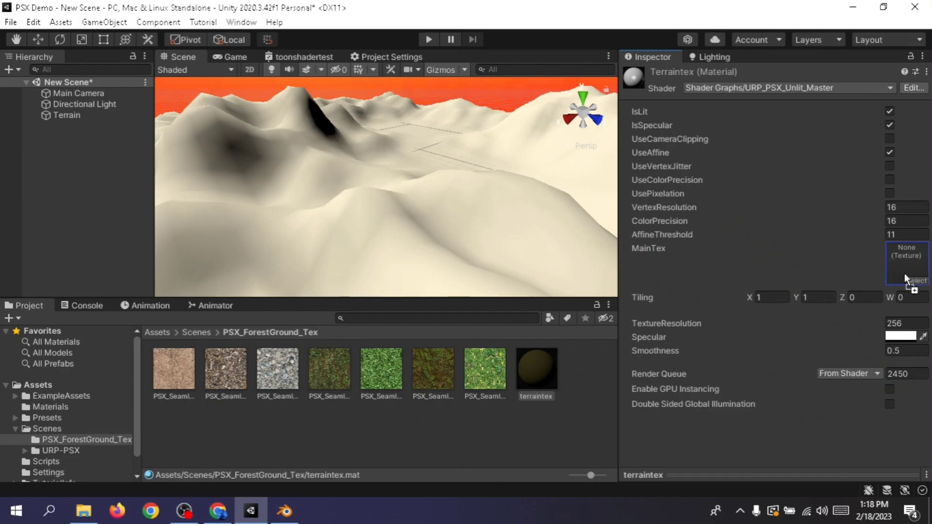
pyautogui.moveTo(907, 279); pyautogui.dragTo(906, 279)
pyautogui.moveTo(493, 176); pyautogui.dragTo(261, 41, button='right')
pyautogui.click(230, 57)
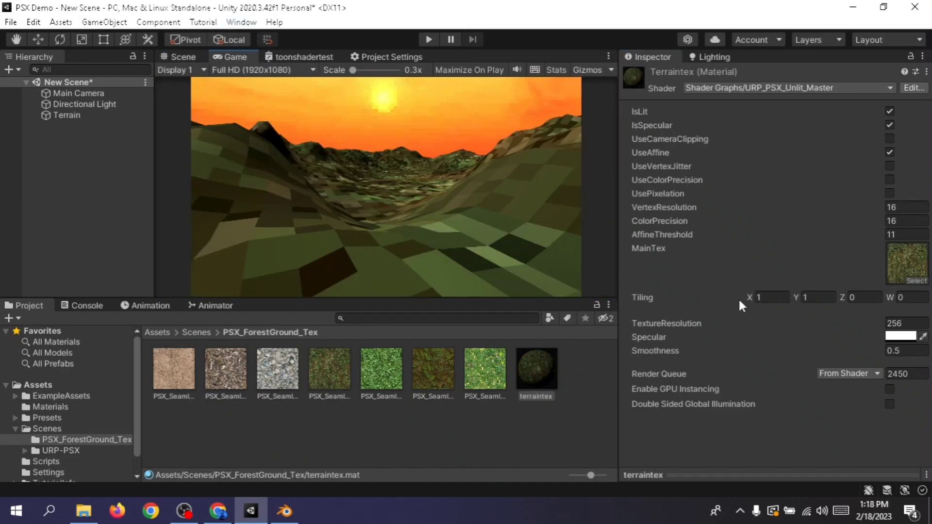
# Set the terraintex material's Tiling X and Y to 10, and enable UseVertexJitter and UseCameraClipping.
pyautogui.write('10')
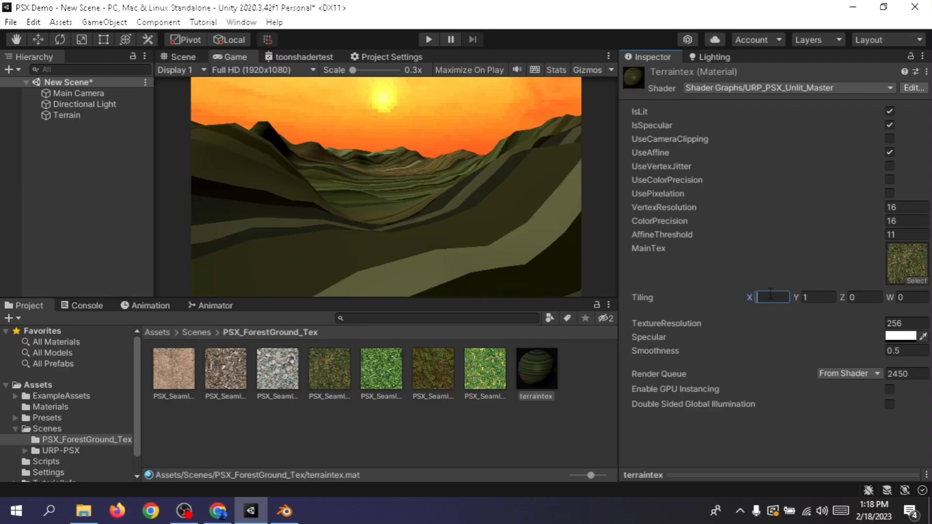
pyautogui.write('10')
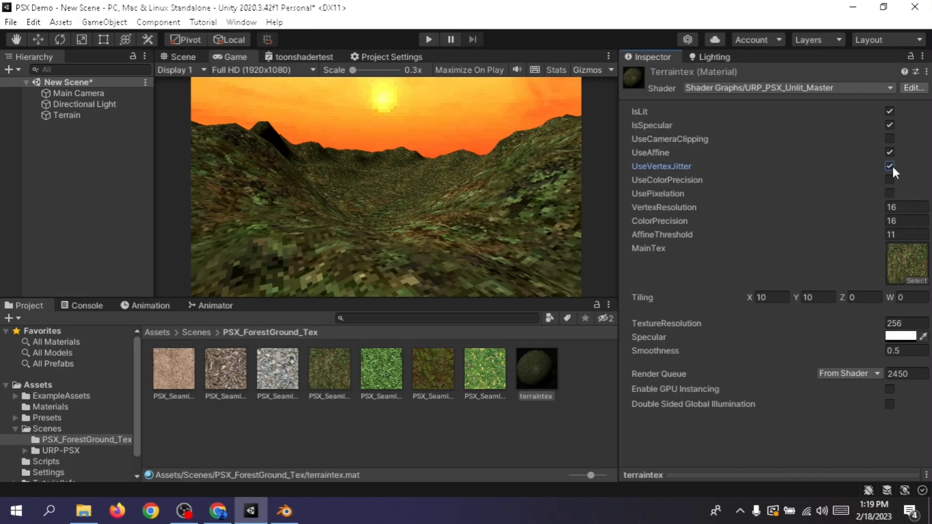
pyautogui.click(888, 137)
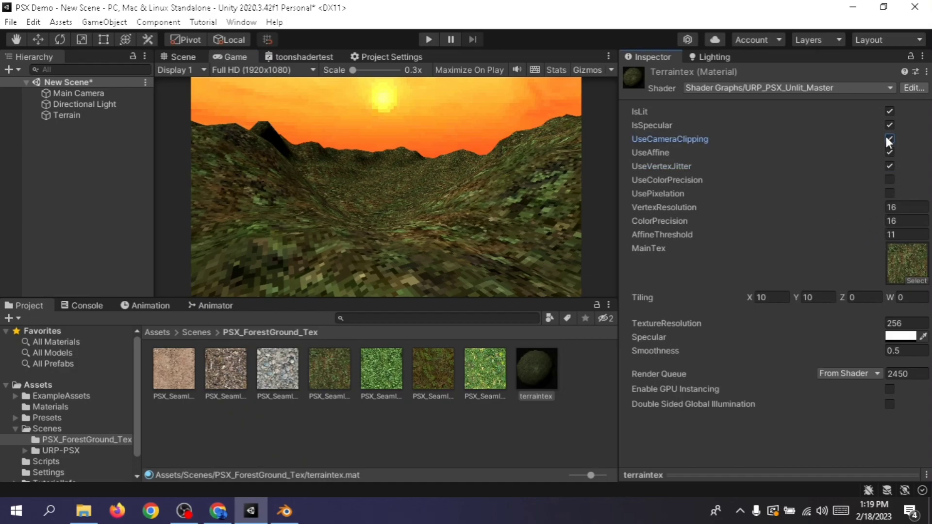
# Try UseColorPrecision, lower terraintex's VertexResolution to 6.16, and compare the terrain in the Scene and Game views.
pyautogui.click(892, 180)
pyautogui.click(891, 180)
pyautogui.moveTo(805, 207); pyautogui.dragTo(644, 211)
pyautogui.click(183, 56)
pyautogui.moveTo(405, 208); pyautogui.dragTo(532, 228, button='right')
pyautogui.click(230, 57)
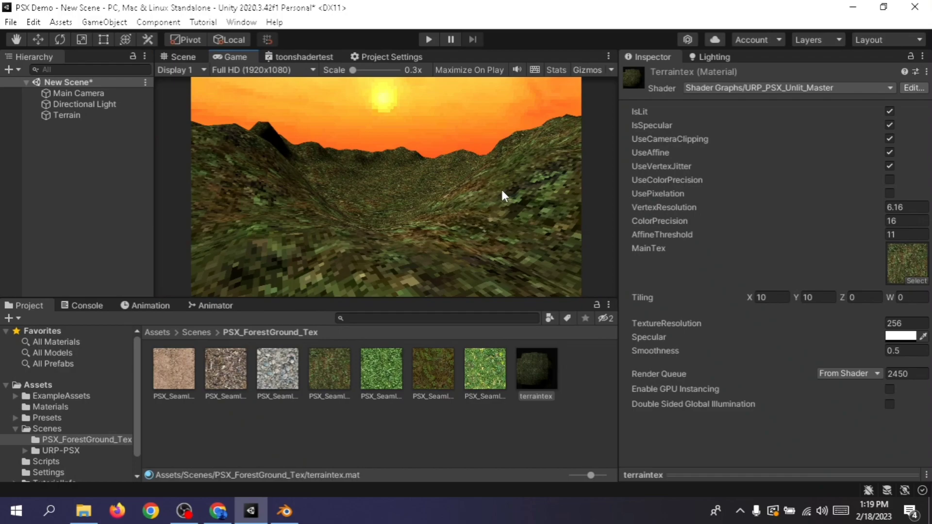
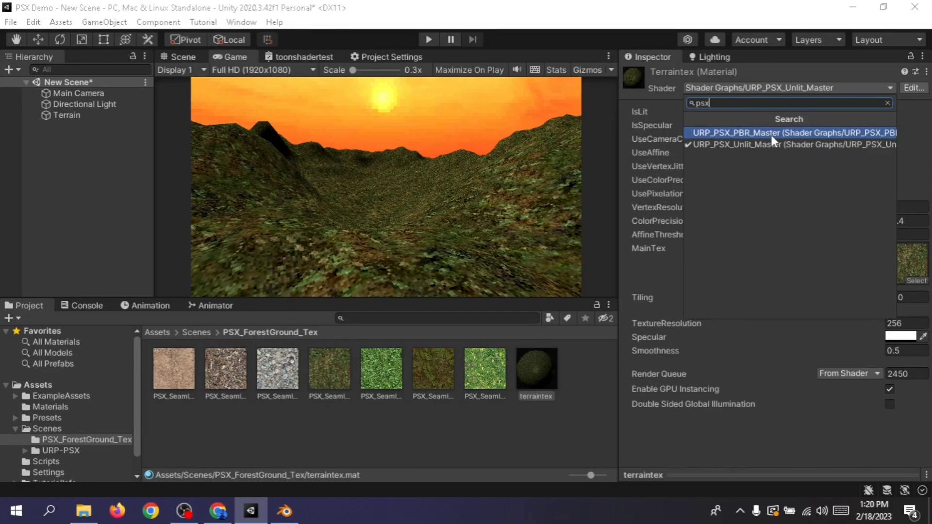
# Change the terraintex material's shader to URP_PSX_PBR_Master and try its Smoothness, Emission and IsLit settings.
pyautogui.click(770, 134)
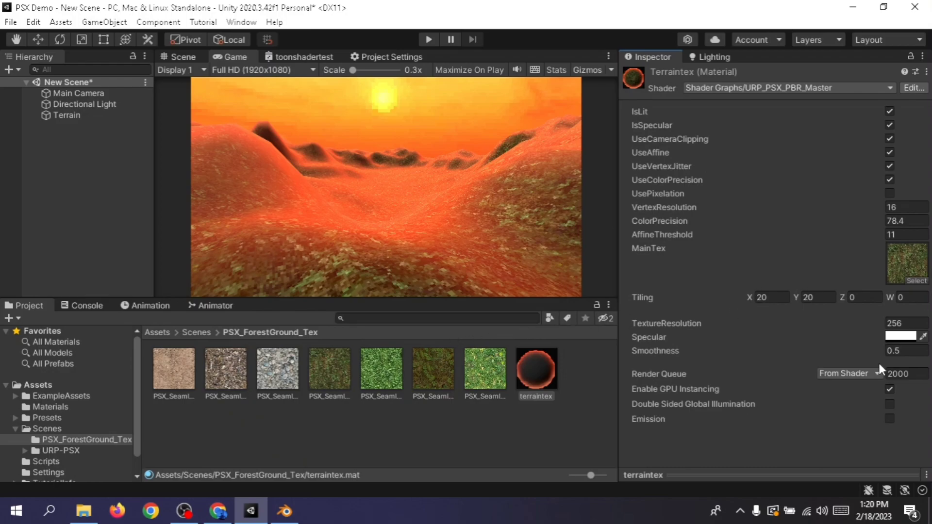
pyautogui.moveTo(866, 355)
pyautogui.mouseDown()
pyautogui.moveTo(767, 353)
pyautogui.moveTo(869, 355)
pyautogui.moveTo(800, 358)
pyautogui.mouseUp()
pyautogui.hotkey('ctrl', 'z')
pyautogui.click(889, 420)
pyautogui.click(890, 111)
pyautogui.click(889, 109)
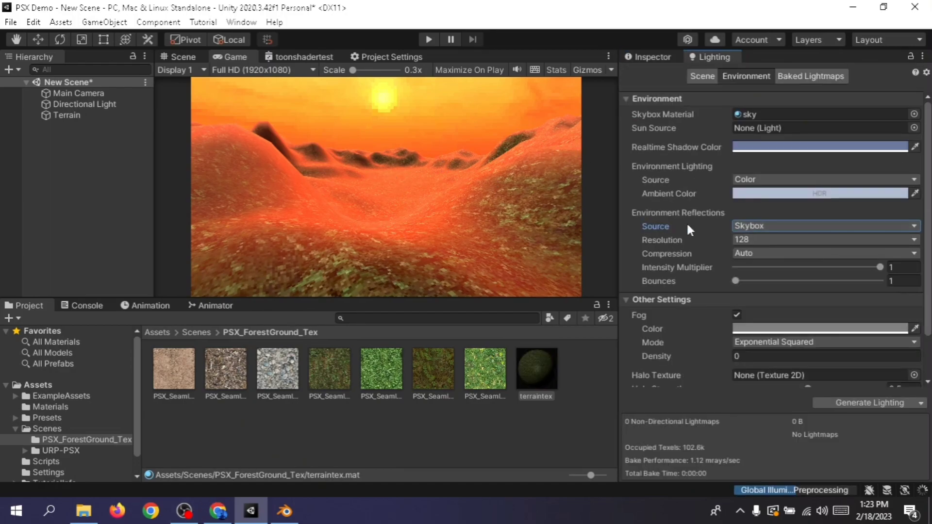
# Set the Environment Reflections source to Custom and its compression to Uncompressed.
pyautogui.click(753, 226)
pyautogui.click(758, 256)
pyautogui.click(753, 253)
pyautogui.click(759, 269)
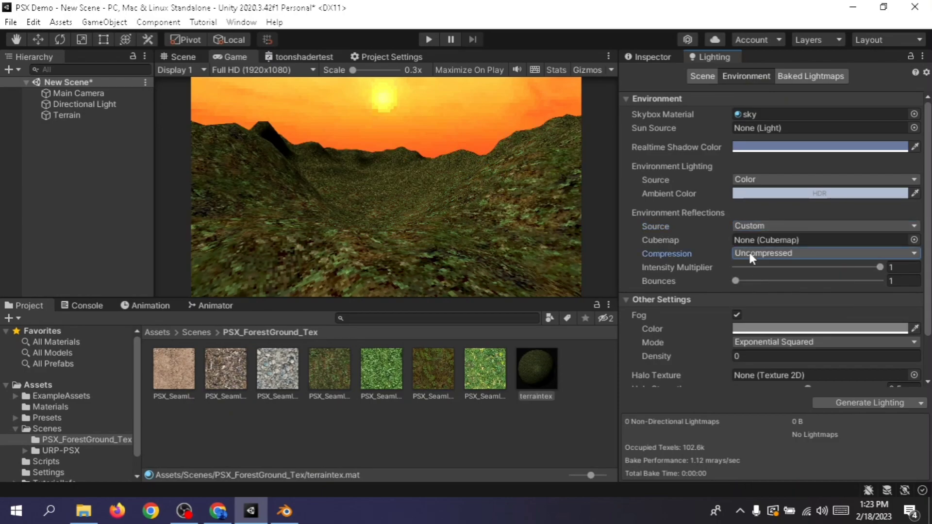
# Set the Environment Lighting source to Skybox.
pyautogui.click(773, 180)
pyautogui.click(768, 195)
pyautogui.click(771, 181)
# Keep the scene fog enabled, and give it a density of 0.01 and a dark red colour.
pyautogui.click(738, 313)
pyautogui.click(738, 313)
pyautogui.scroll(-1, 744, 314)
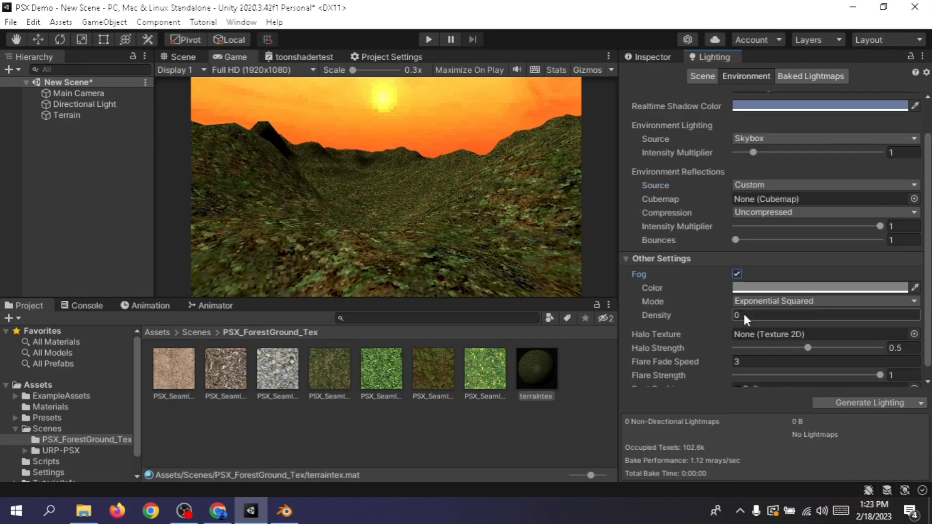
pyautogui.moveTo(726, 315); pyautogui.dragTo(696, 314)
pyautogui.click(741, 315)
pyautogui.press('BackSpace')
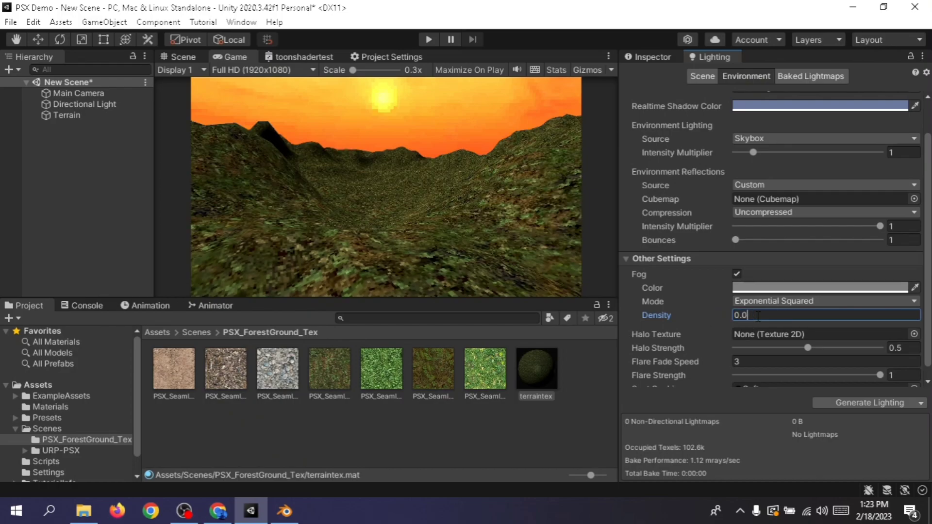
pyautogui.write('1')
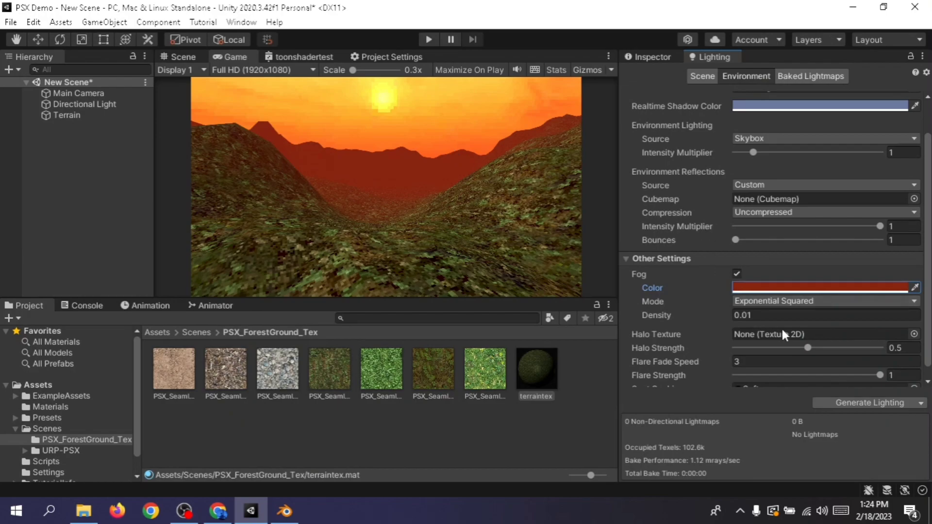
# Try a fog density of 0.02, and settle on Exponential mode with a density of 0.012.
pyautogui.click(790, 316)
pyautogui.write('0.02')
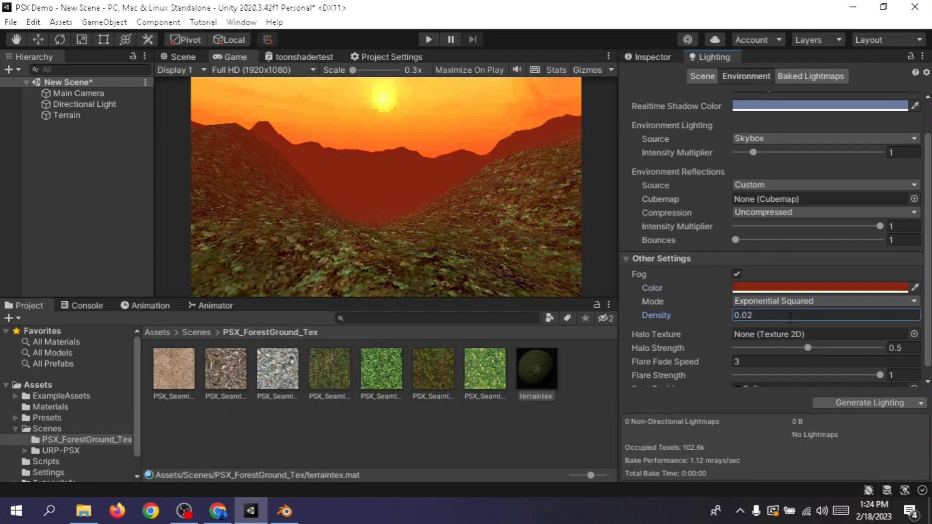
pyautogui.scroll(-1, 812, 266)
pyautogui.moveTo(691, 349); pyautogui.dragTo(669, 349)
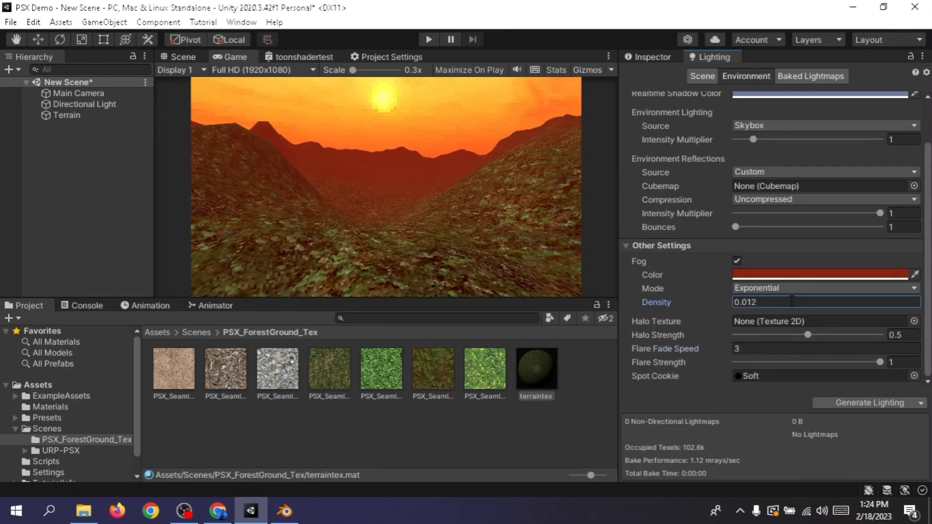
# Check the foggy terrain in the Scene view and turn the fog off.
pyautogui.click(186, 60)
pyautogui.moveTo(350, 214); pyautogui.dragTo(416, 235, button='right')
pyautogui.click(736, 260)
pyautogui.click(508, 202)
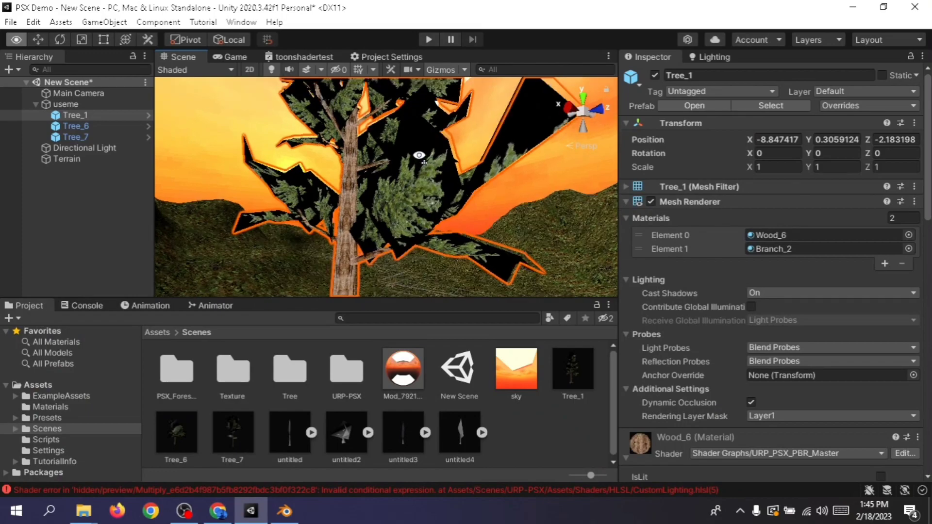
# Inspect the Branch_2 material settings on Tree_1, including its Specular colour.
pyautogui.moveTo(419, 155)
pyautogui.mouseDown(button='right')
pyautogui.moveTo(412, 121)
pyautogui.moveTo(432, 119)
pyautogui.moveTo(419, 164)
pyautogui.mouseUp(button='right')
pyautogui.scroll(-13, 784, 334)
pyautogui.scroll(-8, 785, 331)
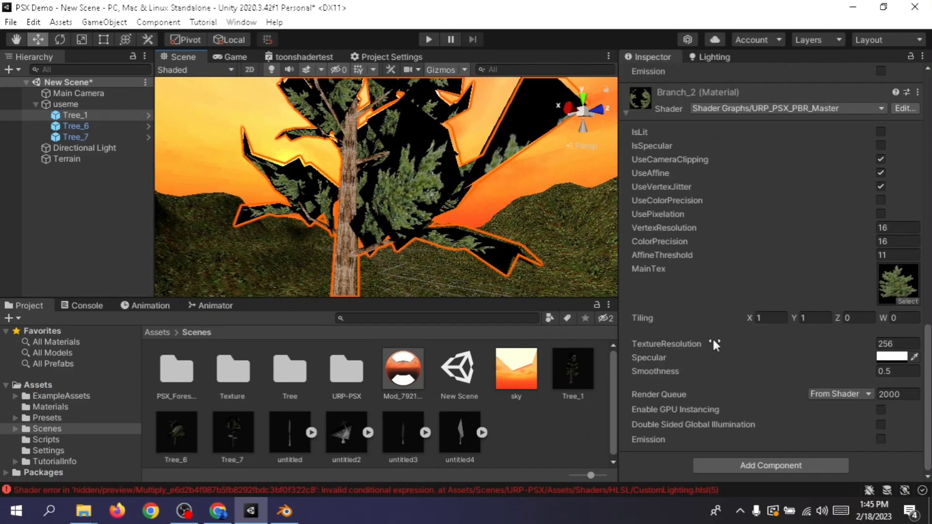
pyautogui.click(885, 358)
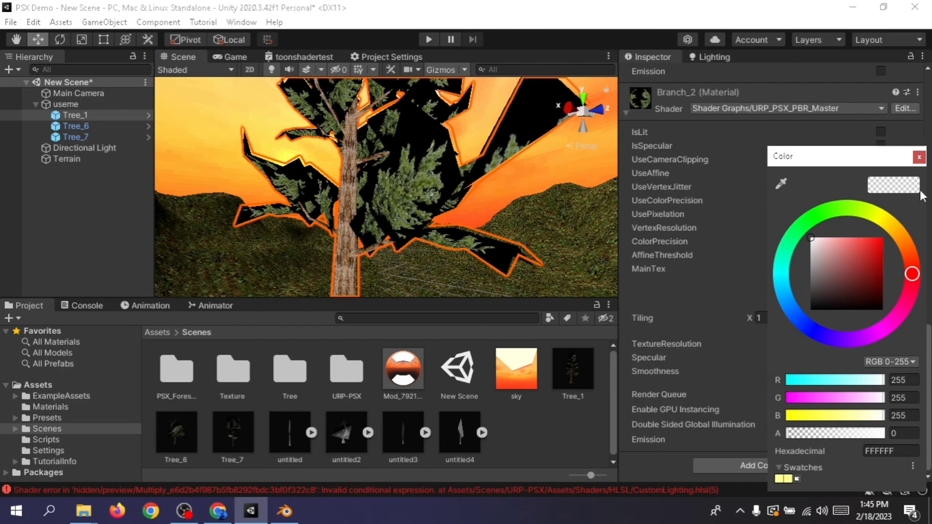
pyautogui.click(920, 159)
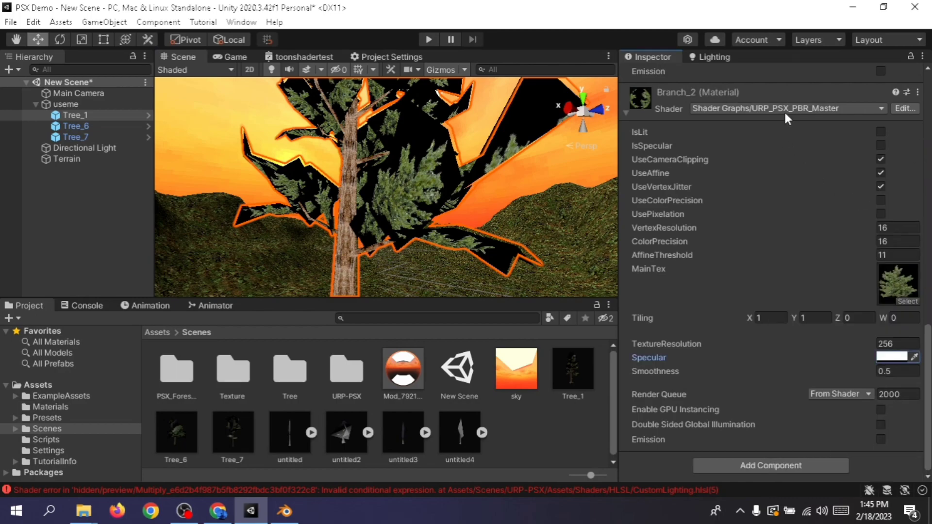
# Change the Branch_2 material's shader to Universal Render Pipeline/Unlit.
pyautogui.click(785, 111)
pyautogui.write('stab')
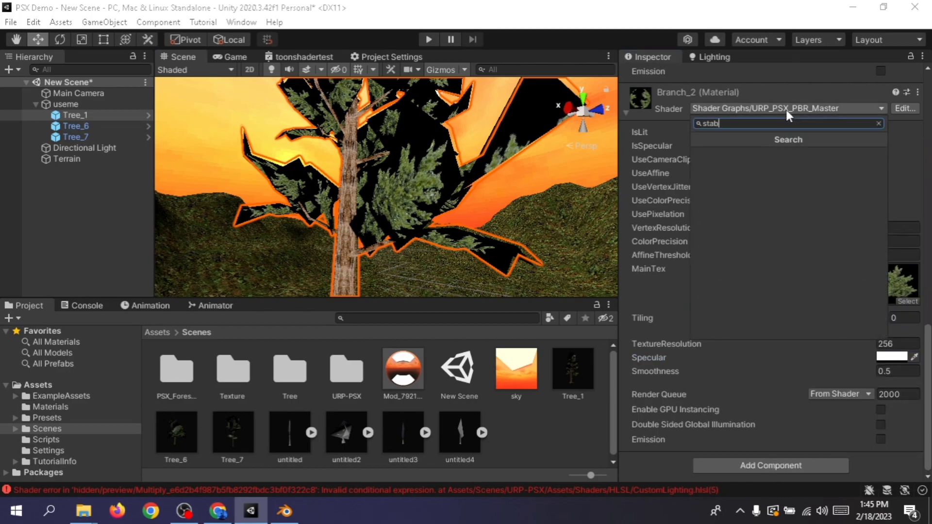
pyautogui.press('BackSpace')
pyautogui.press('BackSpace')
pyautogui.press('BackSpace')
pyautogui.press('BackSpace')
pyautogui.write('unli')
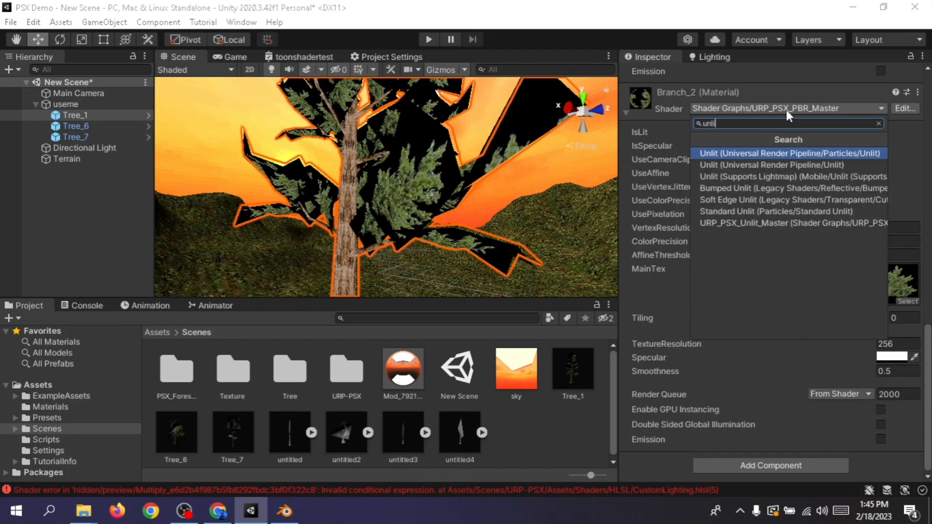
pyautogui.click(794, 168)
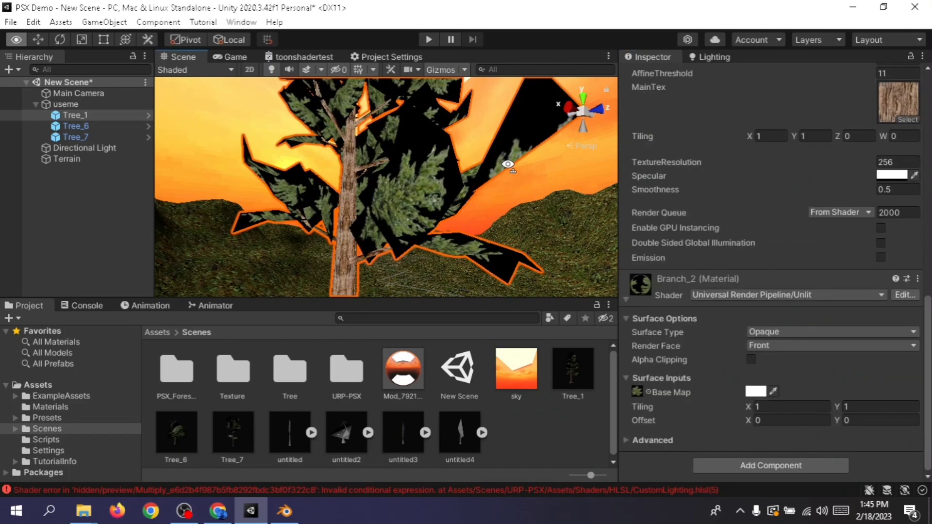
# Enable Alpha Clipping on the Branch_2 material and check Tree_1 in the Scene and Game views.
pyautogui.click(752, 359)
pyautogui.scroll(5, 429, 187)
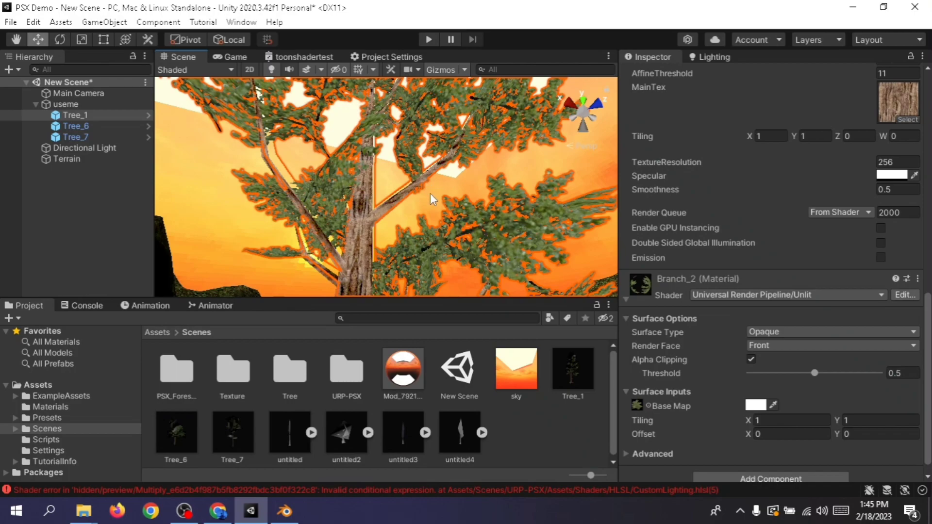
pyautogui.scroll(-6, 449, 239)
pyautogui.moveTo(451, 284); pyautogui.dragTo(469, 265, button='right')
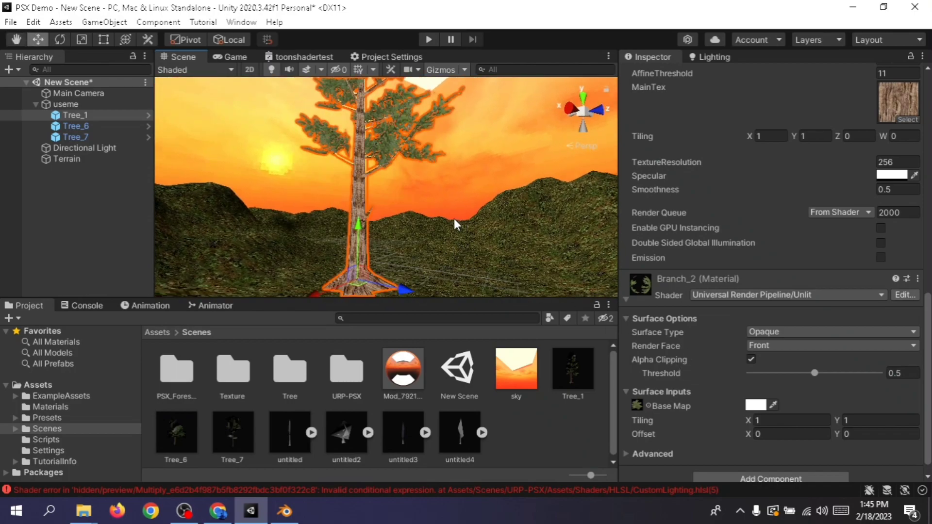
pyautogui.moveTo(455, 225); pyautogui.dragTo(459, 244, button='right')
pyautogui.click(226, 56)
pyautogui.click(188, 56)
pyautogui.moveTo(340, 167); pyautogui.dragTo(512, 243, button='right')
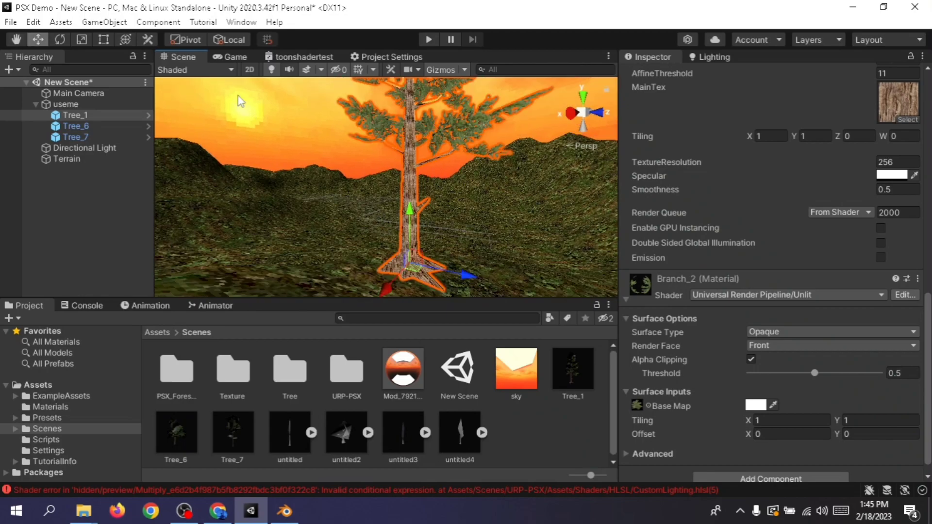
# Turn the fog back on in the environment lighting settings and look around the tree in the scene.
pyautogui.click(710, 57)
pyautogui.scroll(-6, 741, 287)
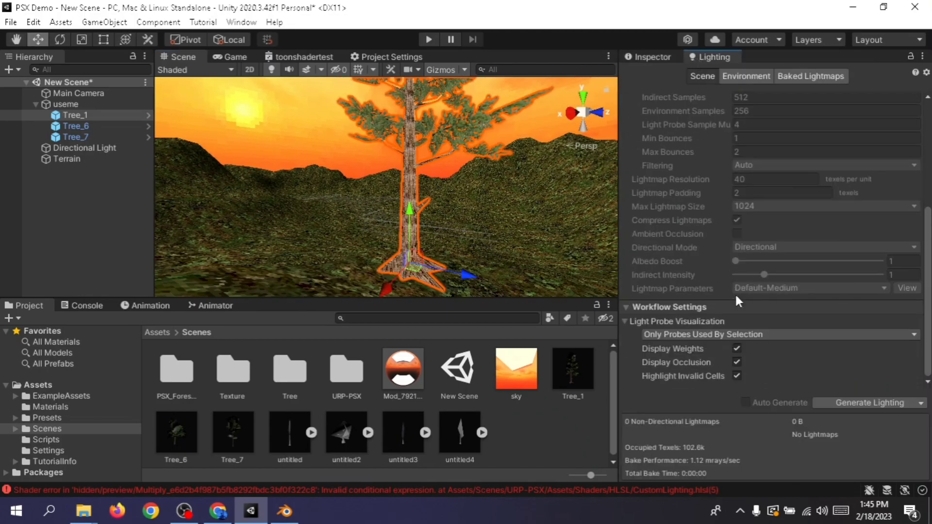
pyautogui.scroll(6, 735, 293)
pyautogui.click(746, 75)
pyautogui.click(736, 315)
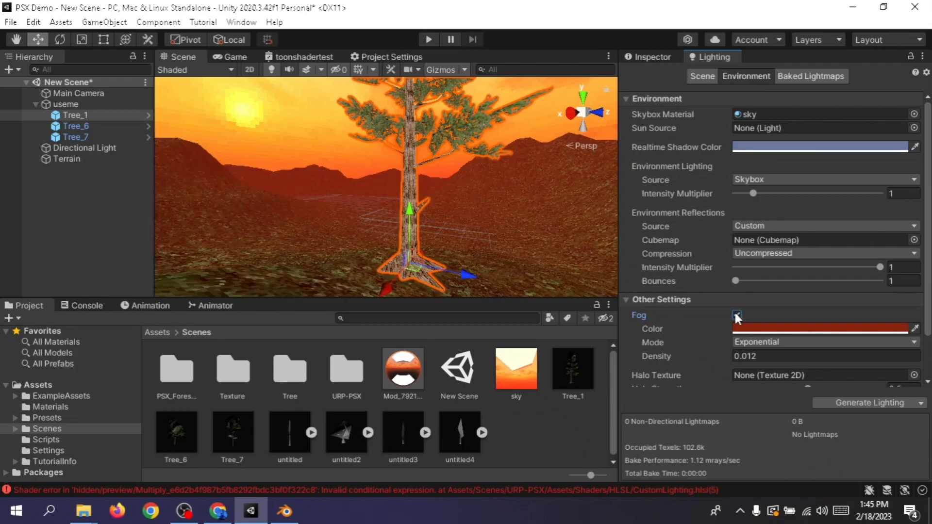
pyautogui.moveTo(461, 160); pyautogui.dragTo(366, 192, button='right')
pyautogui.scroll(-6, 366, 191)
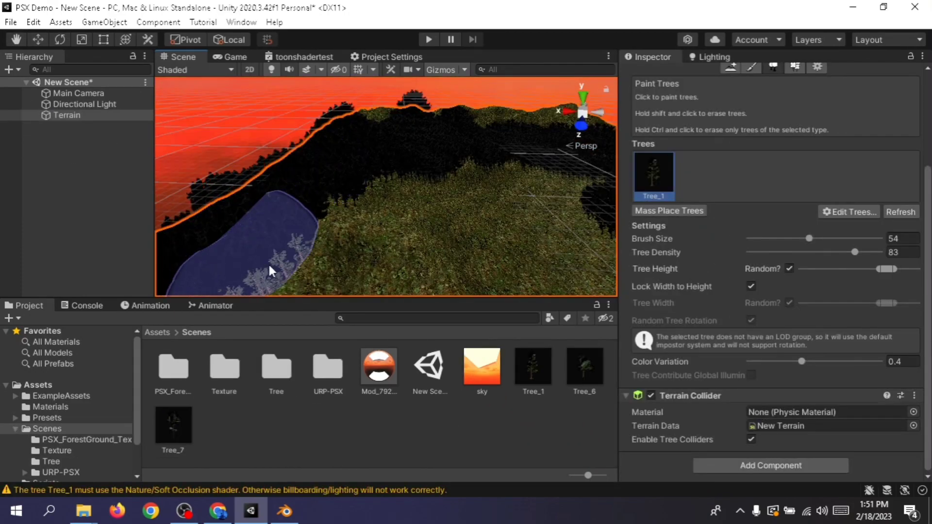
# Paint Tree_1 trees over the terrain's bare slopes with brush size 54 and density 83, checking coverage in the Game view.
pyautogui.moveTo(268, 263)
pyautogui.mouseDown()
pyautogui.moveTo(429, 222)
pyautogui.moveTo(512, 256)
pyautogui.moveTo(467, 205)
pyautogui.mouseUp()
pyautogui.click(231, 57)
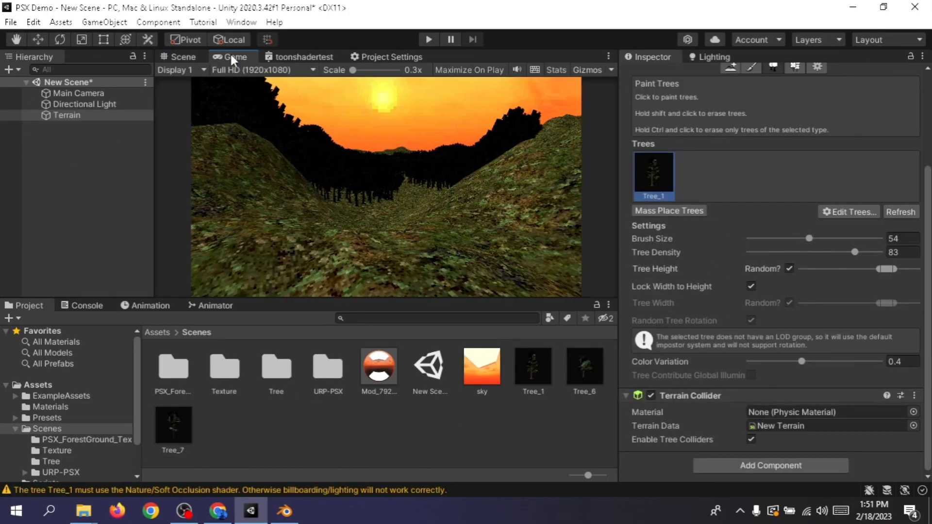
pyautogui.click(180, 57)
pyautogui.scroll(5, 534, 258)
pyautogui.moveTo(536, 253)
pyautogui.mouseDown()
pyautogui.moveTo(478, 232)
pyautogui.moveTo(349, 225)
pyautogui.moveTo(591, 219)
pyautogui.mouseUp()
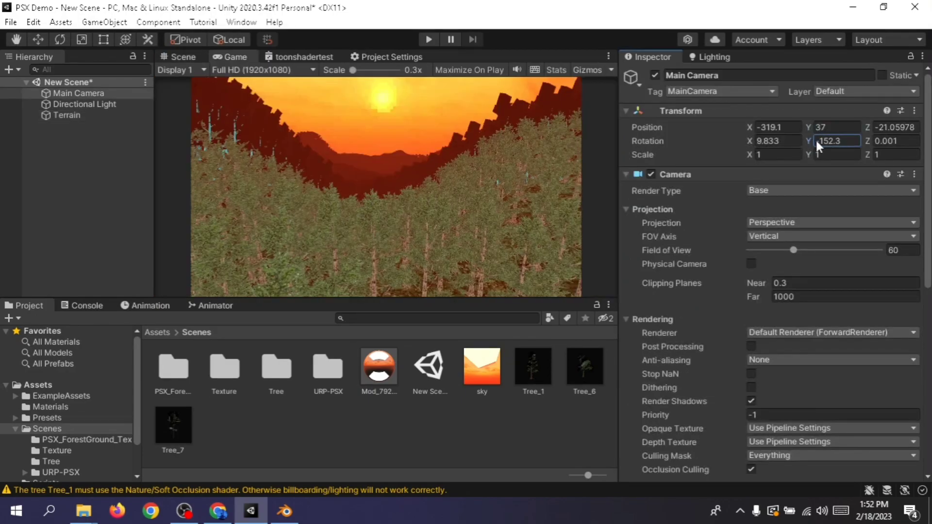
# Adjust the Main Camera's Y rotation and position to frame the sunset above the forested valley.
pyautogui.moveTo(817, 142); pyautogui.dragTo(759, 127)
pyautogui.moveTo(881, 125); pyautogui.dragTo(872, 158)
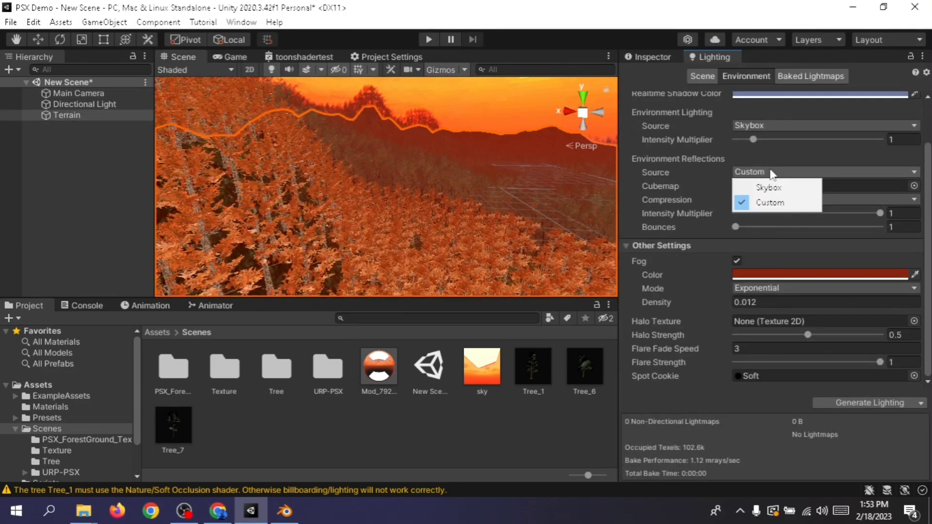
# Try Skybox as the Environment Reflections source and restore it to Custom.
pyautogui.click(769, 187)
pyautogui.click(768, 171)
pyautogui.click(768, 203)
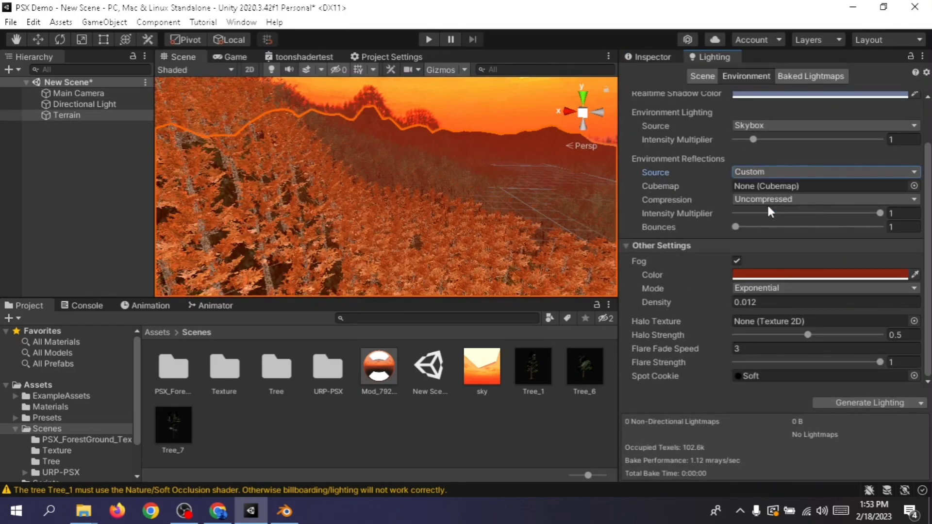
# Change the Environment Lighting source to Color and compare the forest in the Game and Scene views.
pyautogui.moveTo(460, 160); pyautogui.dragTo(464, 145, button='right')
pyautogui.click(774, 126)
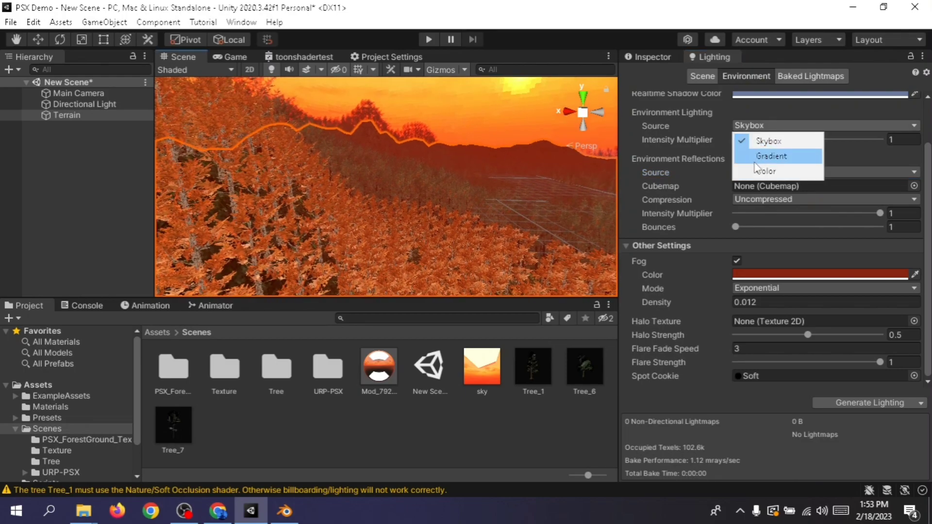
pyautogui.click(755, 170)
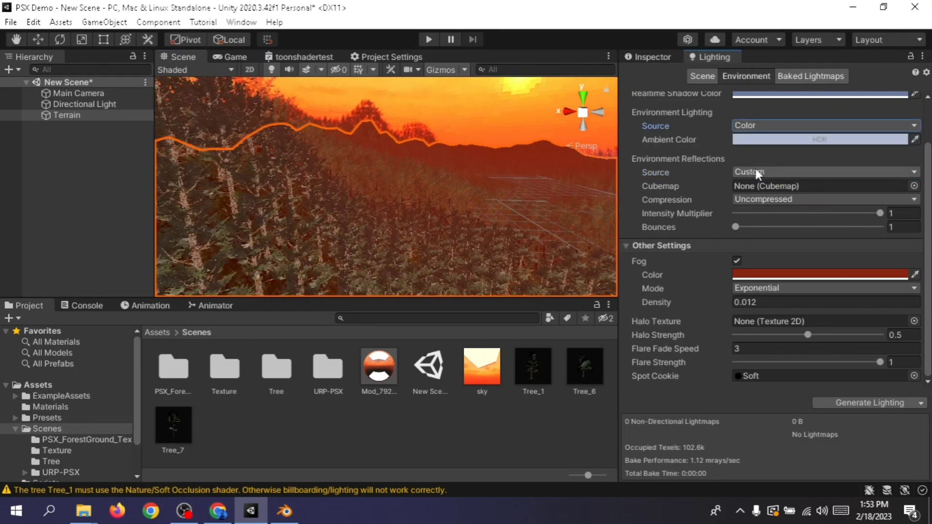
pyautogui.click(229, 57)
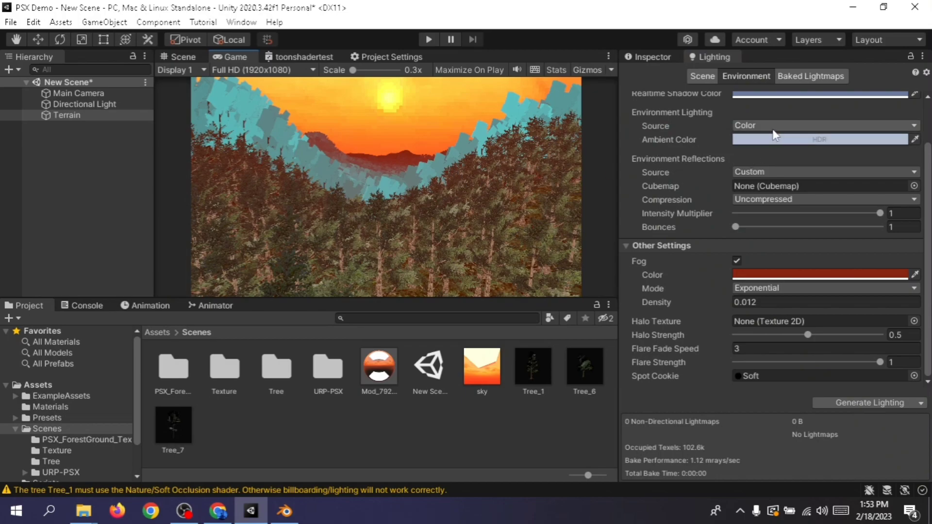
pyautogui.click(170, 55)
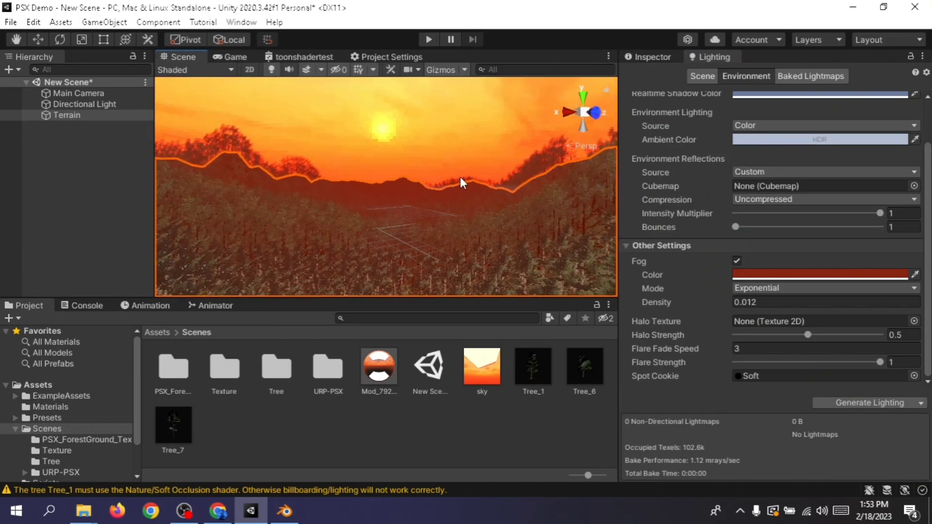
pyautogui.click(235, 58)
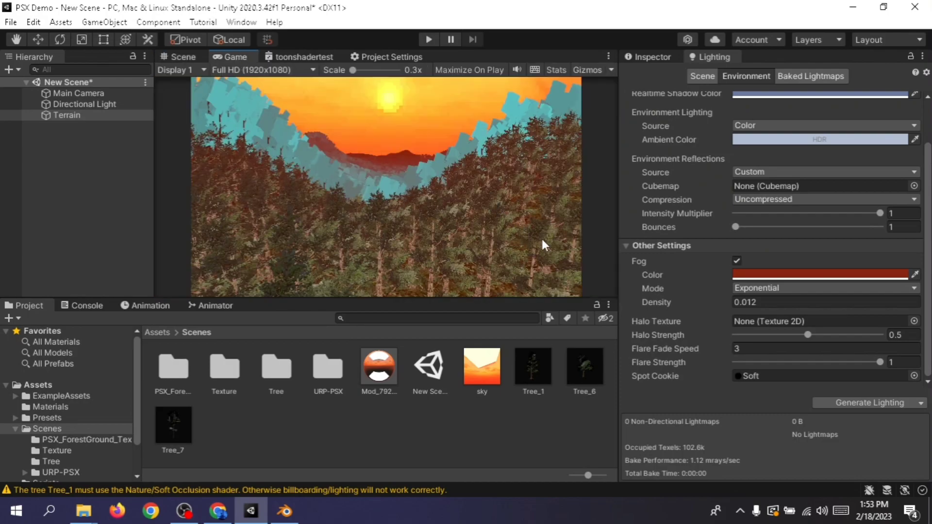
# Adjust the emission intensity of Tree_1's branch material and refresh the trees painted on the terrain.
pyautogui.click(190, 58)
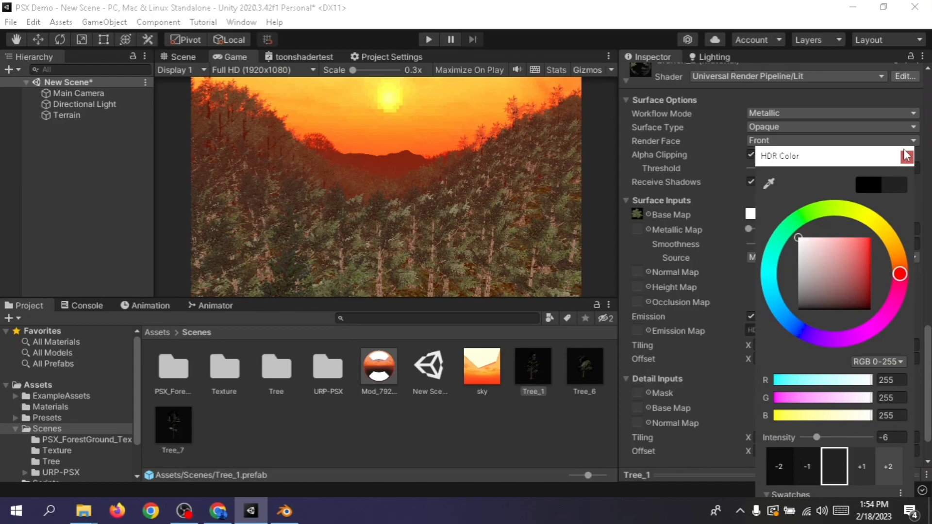
pyautogui.click(809, 478)
pyautogui.click(906, 159)
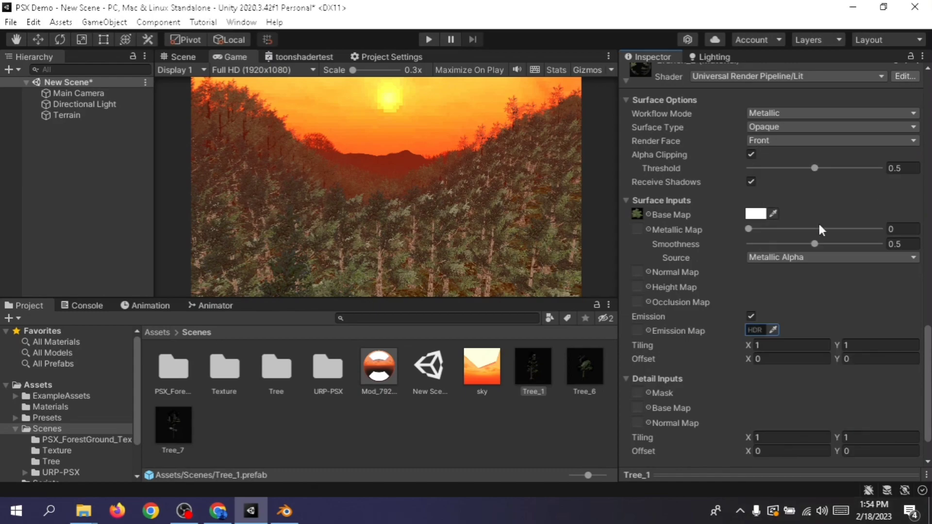
pyautogui.click(66, 115)
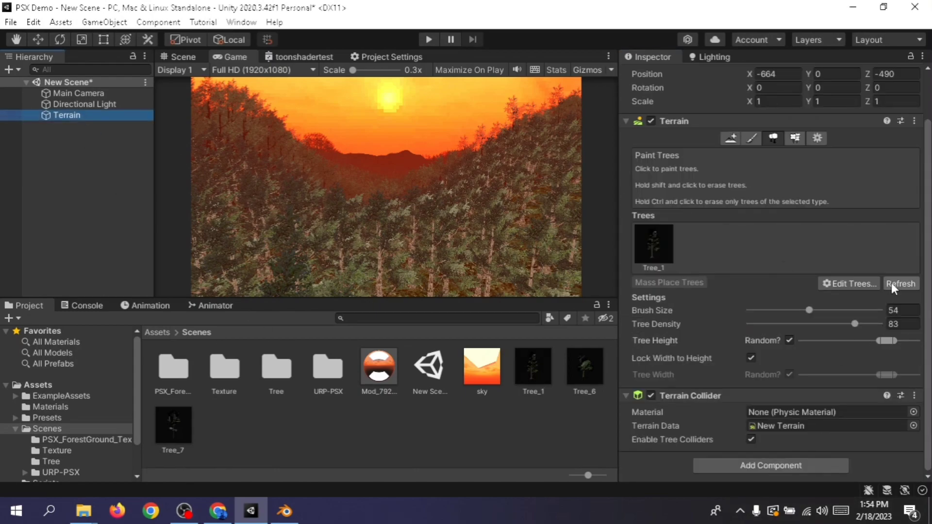
pyautogui.click(899, 283)
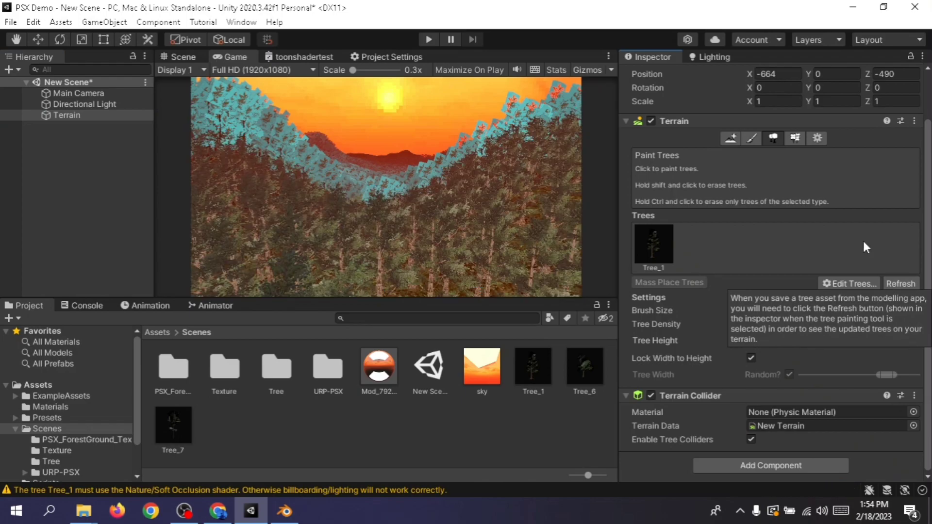
pyautogui.click(538, 365)
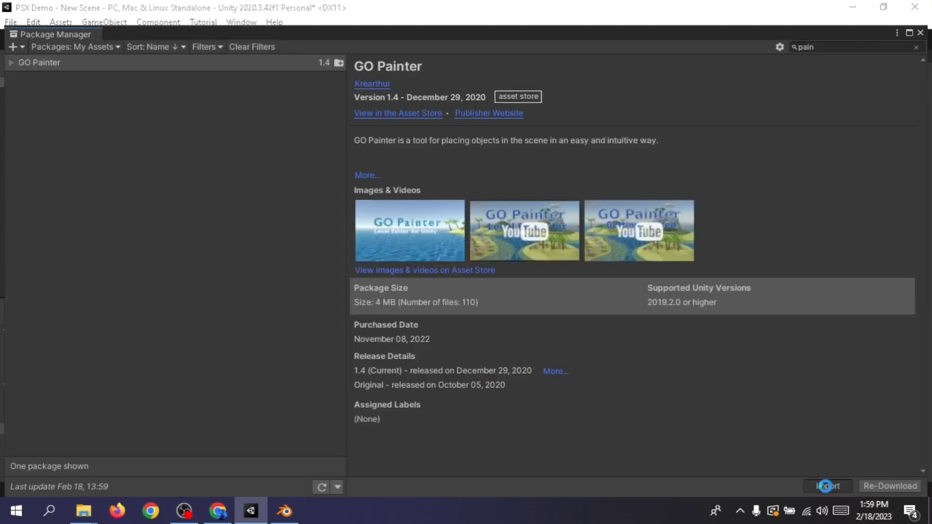
# Import the GO Painter package from My Assets, leaving out its ExampleAssets content.
pyautogui.click(825, 485)
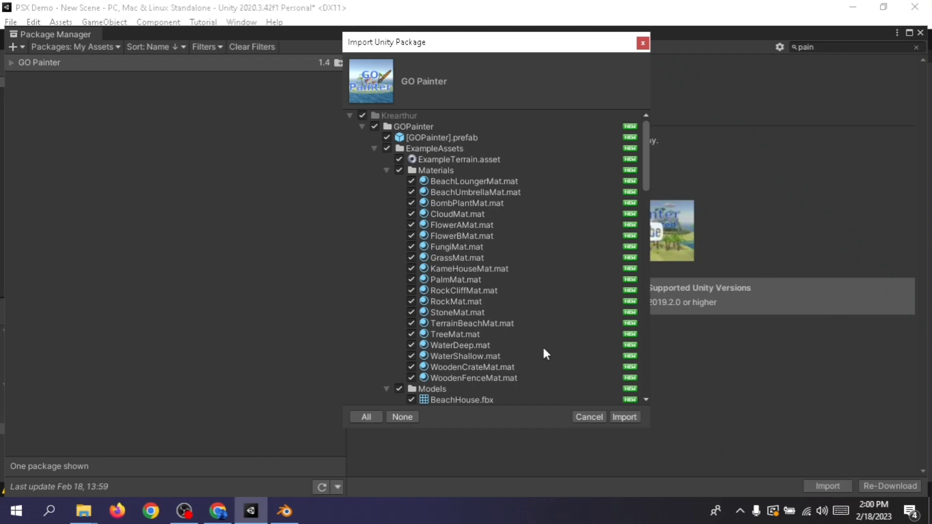
pyautogui.click(398, 170)
pyautogui.click(380, 145)
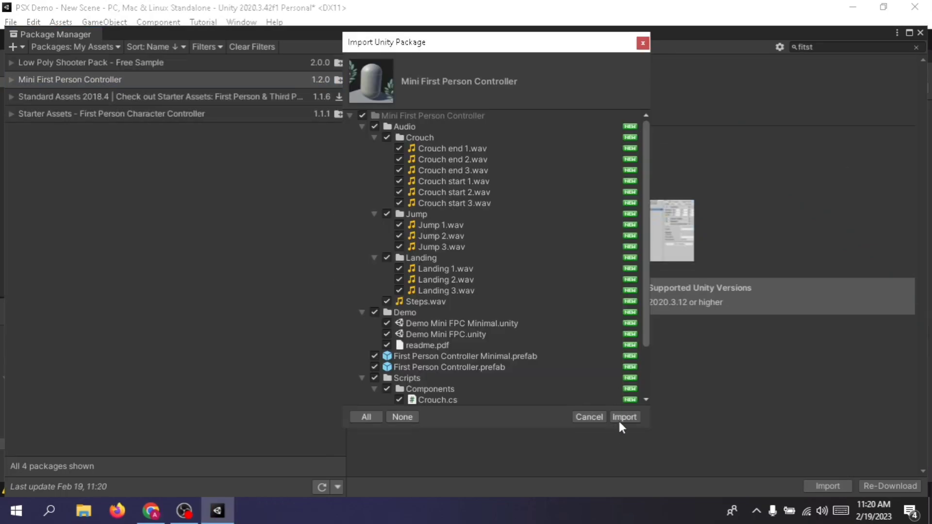
# Import the Mini First Person Controller package and play the scene with the First Person Controller placed in the valley.
pyautogui.click(622, 418)
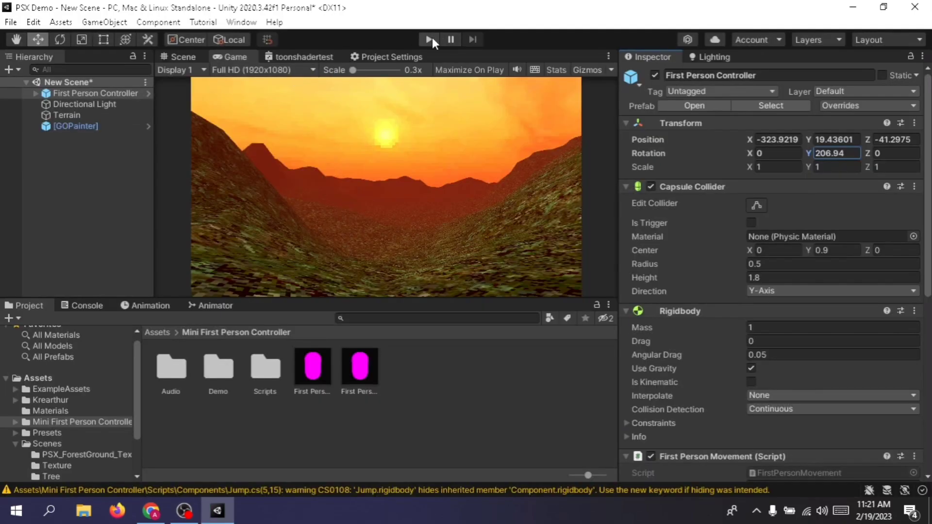
pyautogui.click(436, 39)
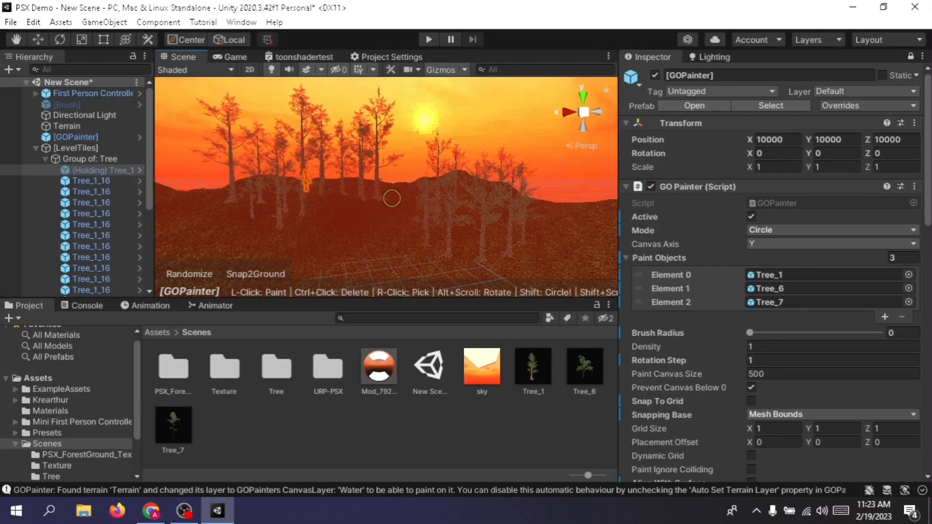
# Paint Tree_1 groups along the distant ridge with GO Painter in Circle mode and check them in the Game view.
pyautogui.click(449, 181)
pyautogui.click(429, 184)
pyautogui.click(412, 181)
pyautogui.scroll(-3, 427, 182)
pyautogui.moveTo(355, 181); pyautogui.dragTo(427, 187, button='middle')
pyautogui.moveTo(427, 187)
pyautogui.mouseDown(button='right')
pyautogui.moveTo(435, 192)
pyautogui.moveTo(369, 177)
pyautogui.mouseUp(button='right')
pyautogui.moveTo(369, 177); pyautogui.dragTo(423, 196, button='middle')
pyautogui.moveTo(361, 182); pyautogui.dragTo(417, 191)
pyautogui.moveTo(296, 175)
pyautogui.mouseDown()
pyautogui.moveTo(347, 177)
pyautogui.moveTo(397, 193)
pyautogui.mouseUp()
pyautogui.moveTo(397, 193)
pyautogui.mouseDown(button='middle')
pyautogui.moveTo(374, 169)
pyautogui.moveTo(369, 178)
pyautogui.mouseUp(button='middle')
pyautogui.moveTo(419, 175); pyautogui.dragTo(465, 172)
pyautogui.click(235, 55)
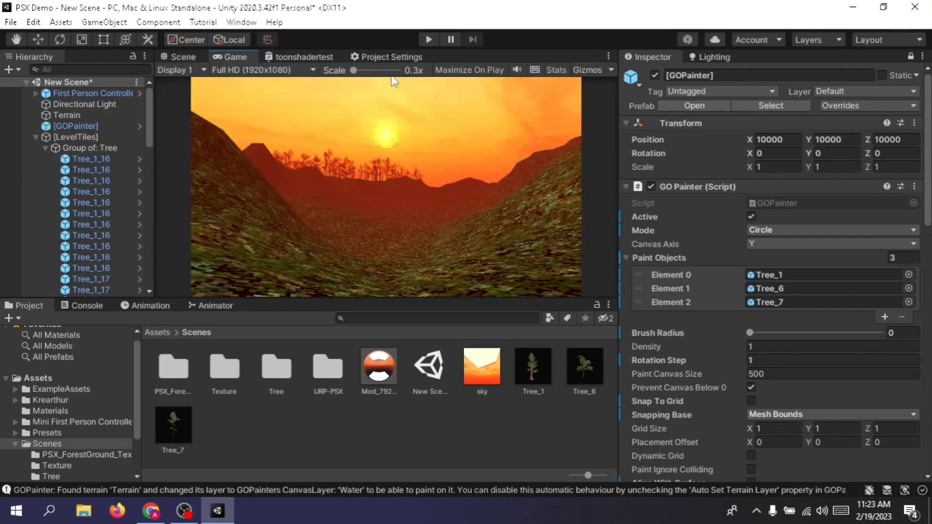
# Extend the Circle-mode tree painting across the ridge's bare slope toward the terrain edge.
pyautogui.click(181, 56)
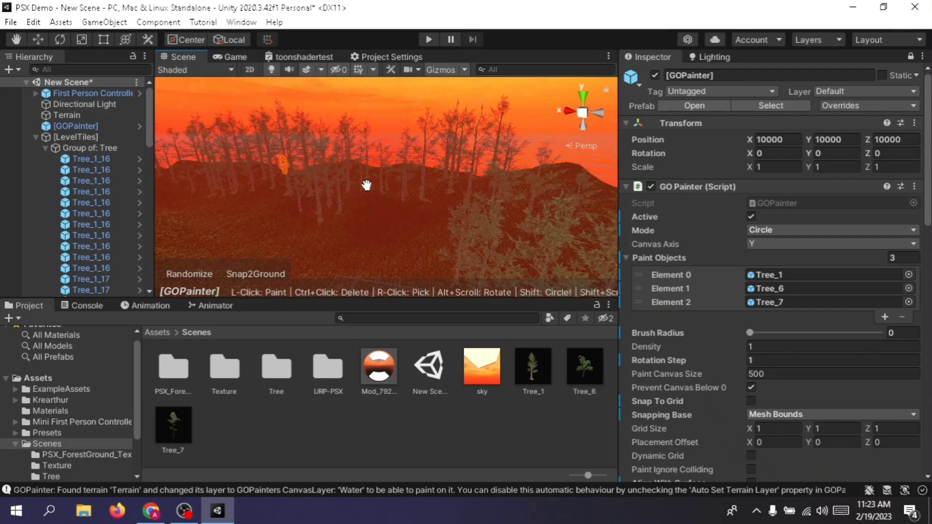
pyautogui.moveTo(520, 215); pyautogui.dragTo(522, 265, button='middle')
pyautogui.moveTo(378, 142)
pyautogui.mouseDown()
pyautogui.moveTo(478, 171)
pyautogui.moveTo(512, 192)
pyautogui.mouseUp()
pyautogui.moveTo(520, 192)
pyautogui.mouseDown(button='middle')
pyautogui.moveTo(367, 142)
pyautogui.moveTo(392, 181)
pyautogui.moveTo(470, 216)
pyautogui.mouseUp(button='middle')
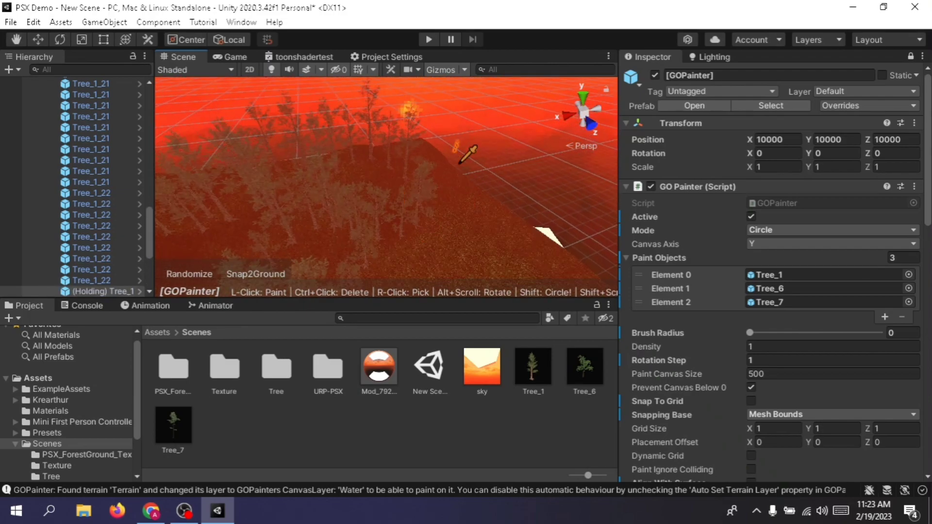
pyautogui.keyDown('alt'); pyautogui.moveTo(464, 145); pyautogui.dragTo(472, 185); pyautogui.keyUp('alt')
# Switch GO Painter's Mode to Line and paint rows of Tree_1 across the slope beside the terrain edge.
pyautogui.click(789, 229)
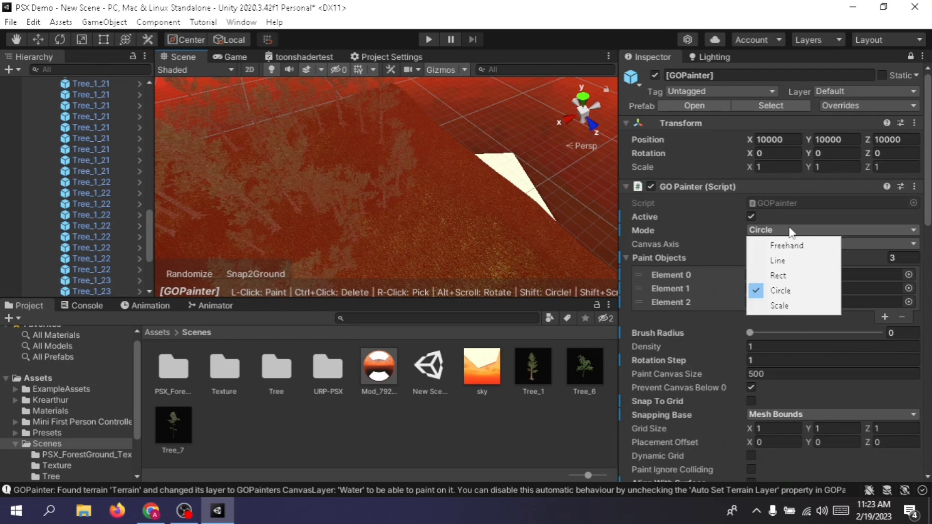
pyautogui.click(778, 260)
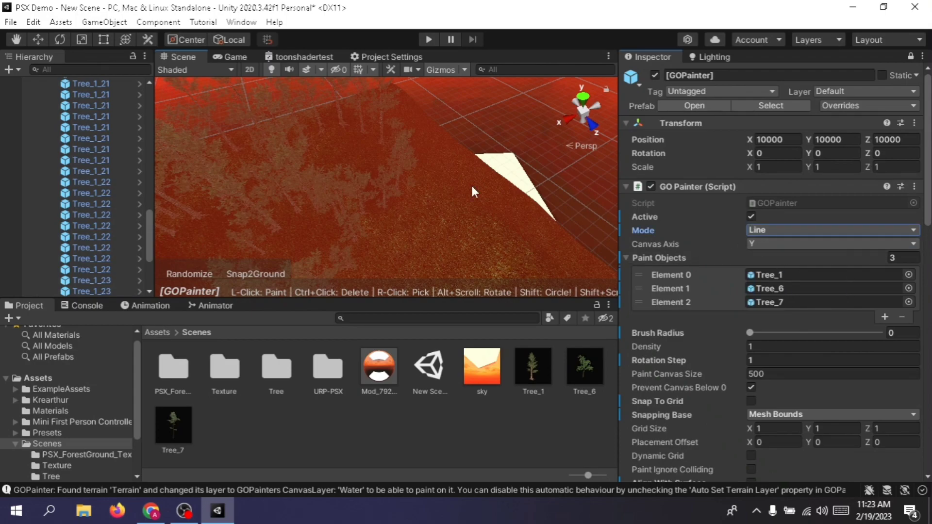
pyautogui.moveTo(371, 146); pyautogui.dragTo(458, 193)
pyautogui.moveTo(383, 118); pyautogui.dragTo(451, 145)
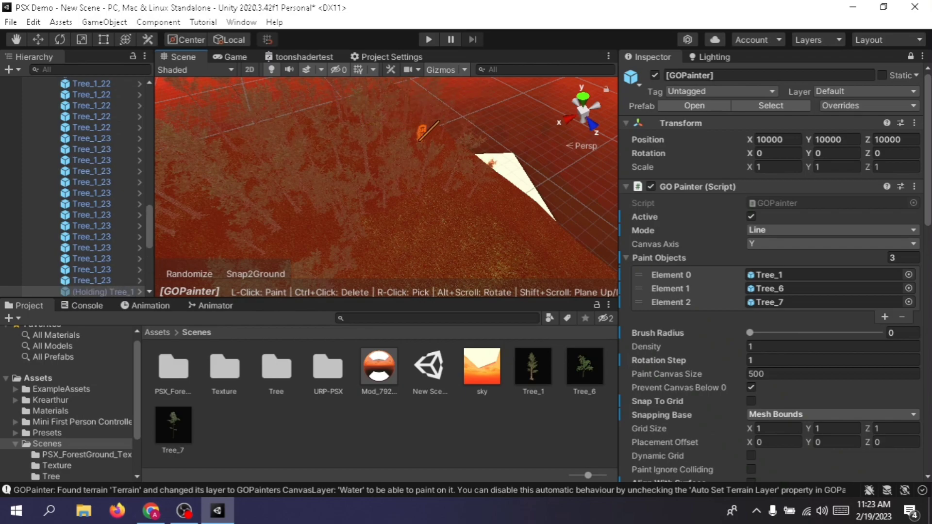
pyautogui.moveTo(421, 141); pyautogui.dragTo(452, 146, button='middle')
pyautogui.scroll(-3, 432, 171)
pyautogui.moveTo(431, 173); pyautogui.dragTo(391, 178, button='right')
pyautogui.moveTo(391, 178); pyautogui.dragTo(494, 194, button='middle')
pyautogui.moveTo(307, 153)
pyautogui.mouseDown()
pyautogui.moveTo(376, 156)
pyautogui.moveTo(416, 173)
pyautogui.mouseUp()
pyautogui.moveTo(469, 168); pyautogui.dragTo(410, 52, button='right')
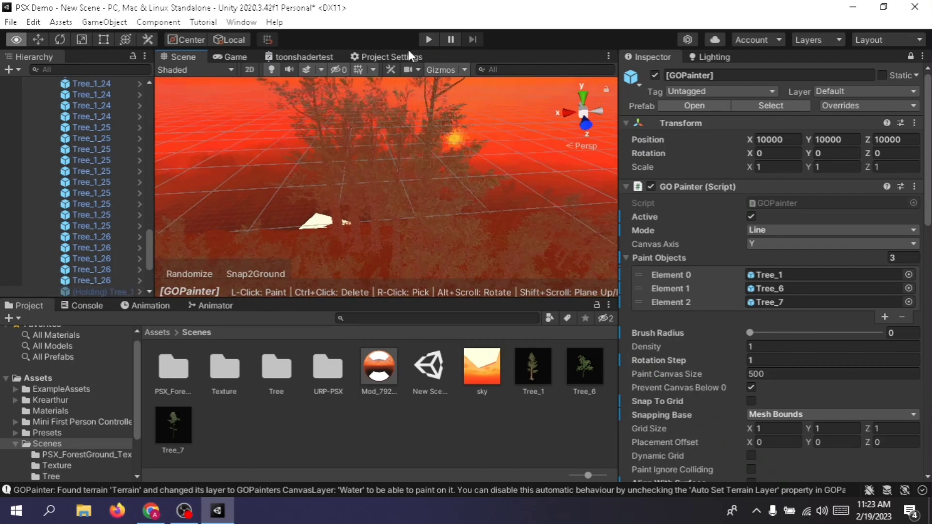
# Fill the remaining gaps on the ridge with more lines of Tree_1, then play the scene from the Game view.
pyautogui.moveTo(420, 173); pyautogui.dragTo(408, 187, button='right')
pyautogui.moveTo(407, 188)
pyautogui.mouseDown(button='middle')
pyautogui.moveTo(460, 166)
pyautogui.moveTo(422, 189)
pyautogui.mouseUp(button='middle')
pyautogui.moveTo(288, 177); pyautogui.dragTo(437, 193)
pyautogui.moveTo(381, 190); pyautogui.dragTo(505, 179, button='middle')
pyautogui.scroll(2, 427, 178)
pyautogui.moveTo(340, 184); pyautogui.dragTo(422, 203)
pyautogui.moveTo(281, 178)
pyautogui.mouseDown()
pyautogui.moveTo(236, 221)
pyautogui.moveTo(279, 181)
pyautogui.mouseUp()
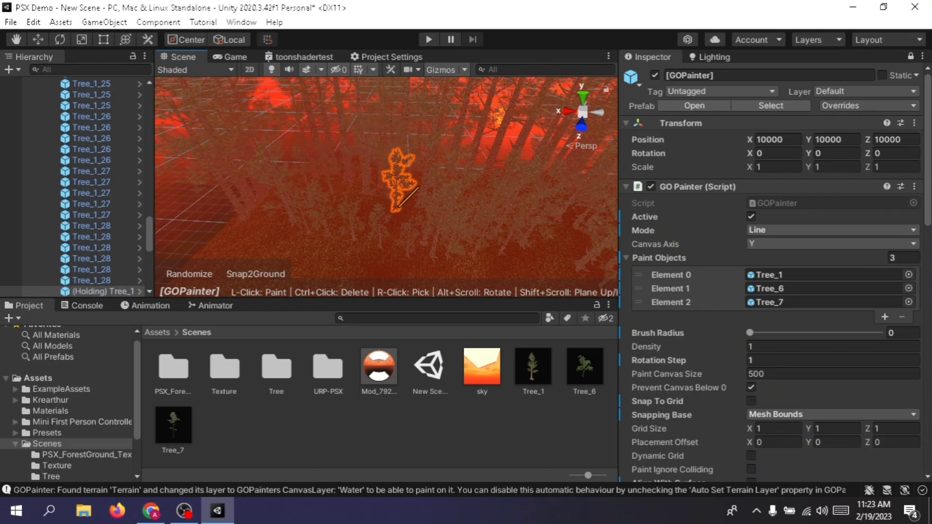
pyautogui.moveTo(402, 207); pyautogui.dragTo(331, 126, button='middle')
pyautogui.moveTo(330, 126); pyautogui.dragTo(421, 103, button='right')
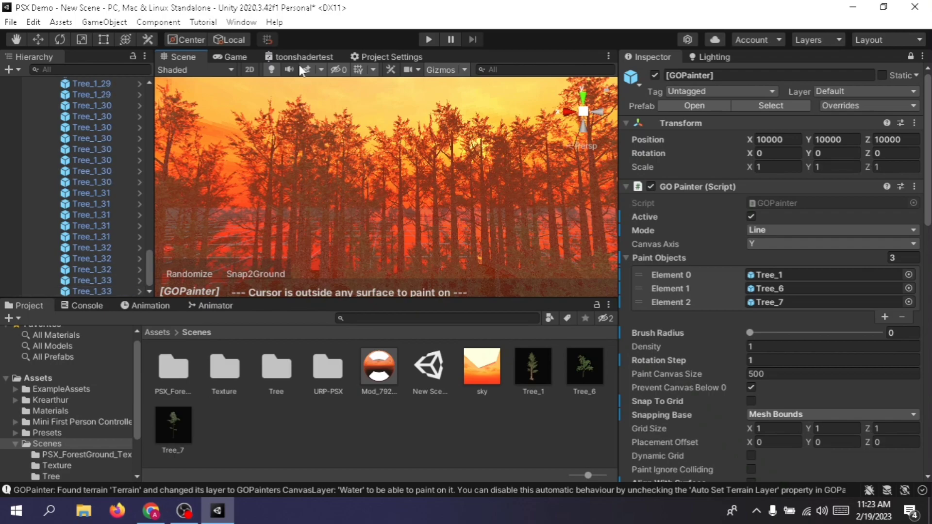
pyautogui.click(235, 56)
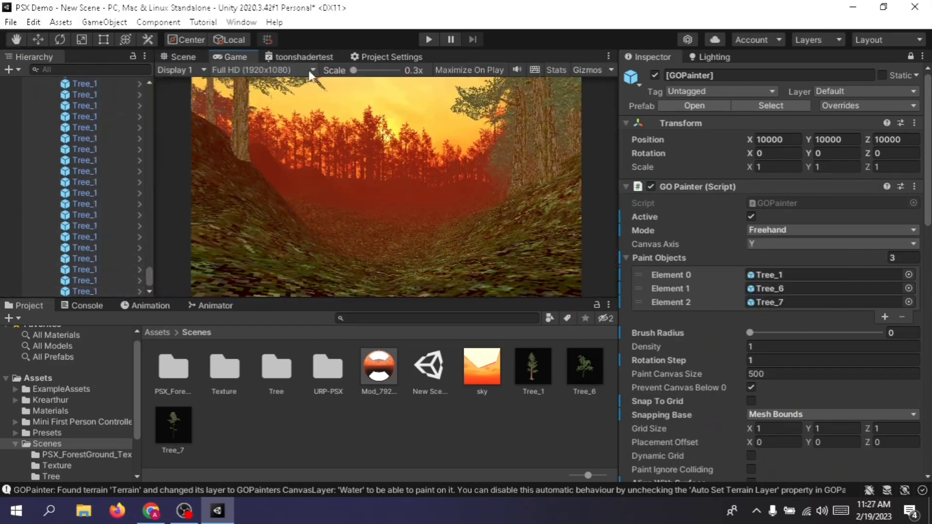
pyautogui.click(430, 39)
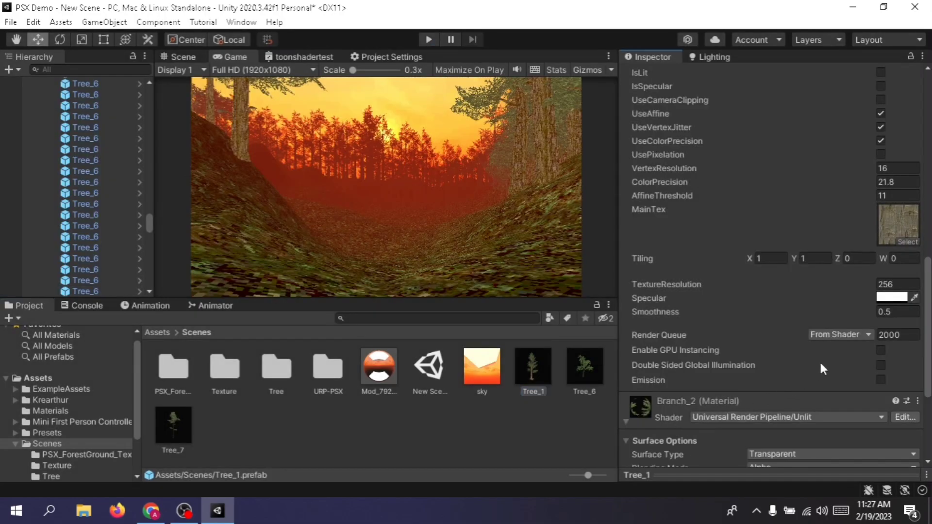
# Enable GPU Instancing on the Tree_1 prefab's wood and Branch_2 materials.
pyautogui.click(880, 351)
pyautogui.scroll(-5, 821, 337)
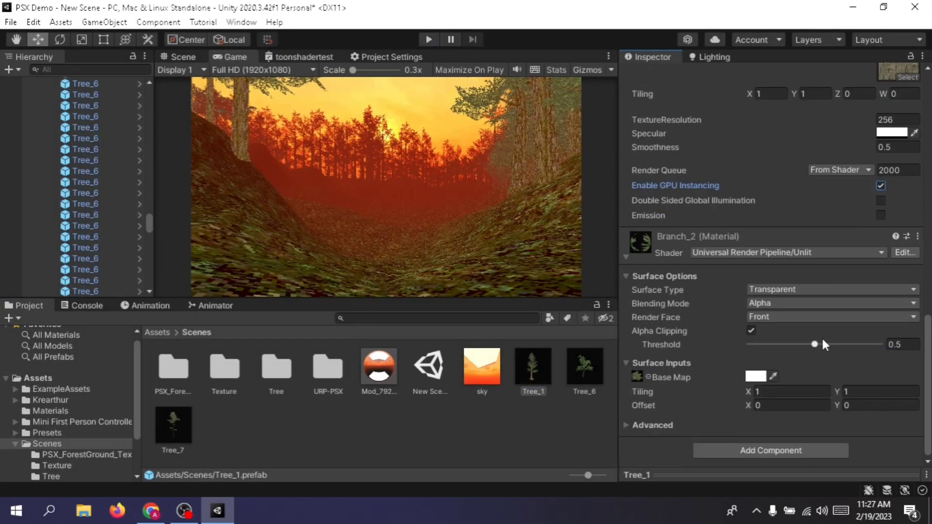
pyautogui.click(652, 426)
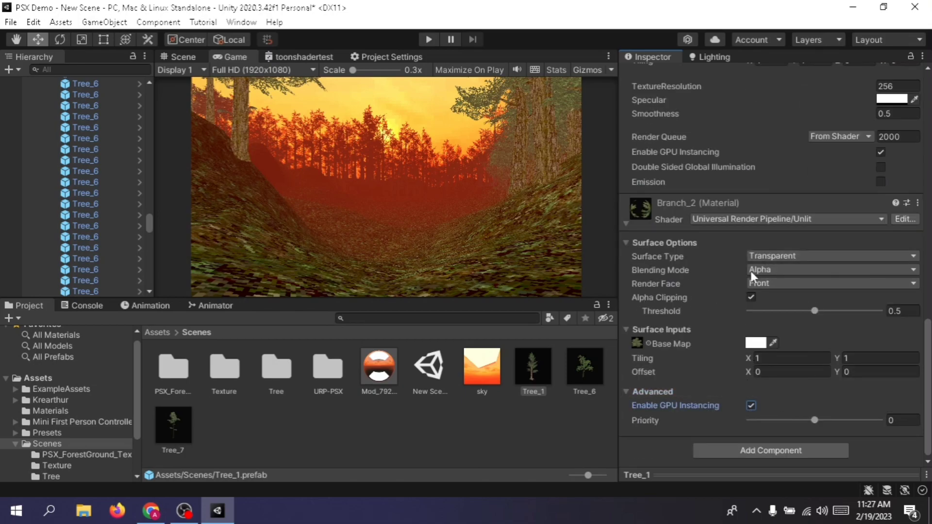
# Enable GPU Instancing on the Tree_6 prefab's Wood_4 and Branch_3 materials.
pyautogui.click(588, 373)
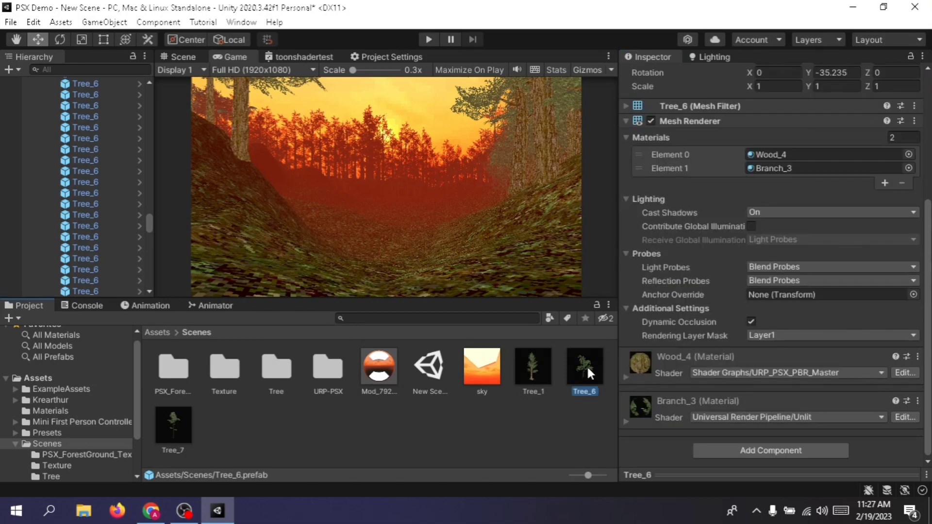
pyautogui.click(684, 357)
pyautogui.scroll(-5, 768, 317)
pyautogui.scroll(-2, 858, 343)
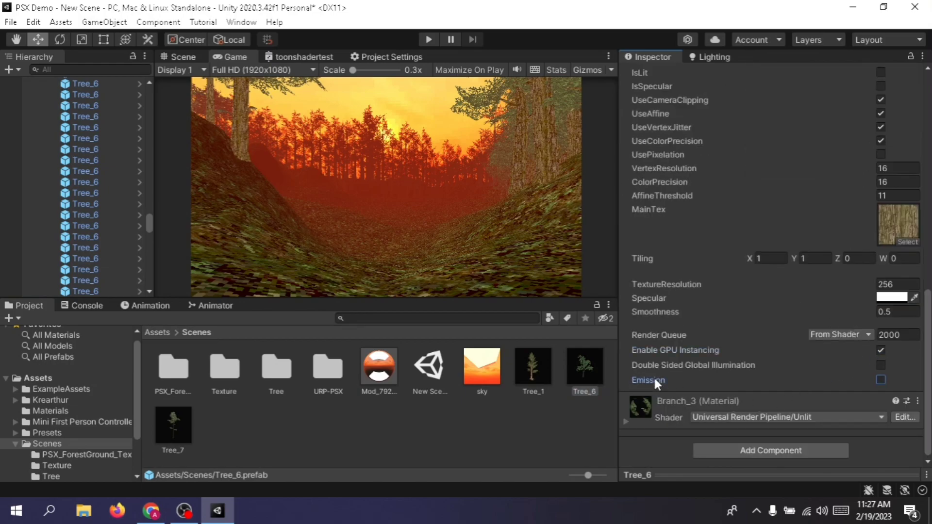
pyautogui.click(663, 415)
pyautogui.scroll(-4, 692, 370)
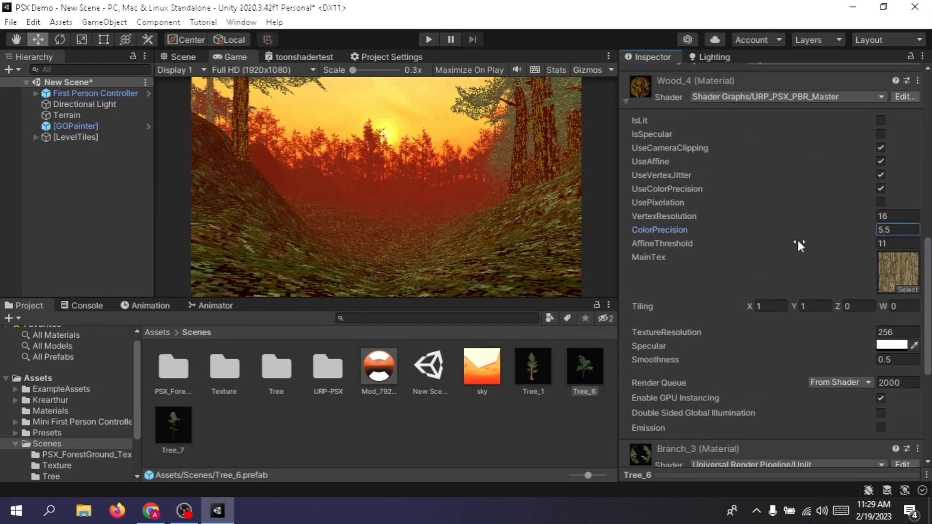
# Set ColorPrecision to 8.7 on Tree_6's Wood_4 material, lower it on Tree_1's wood, and set 8 on Tree_7's Wood.
pyautogui.moveTo(798, 242); pyautogui.dragTo(816, 244)
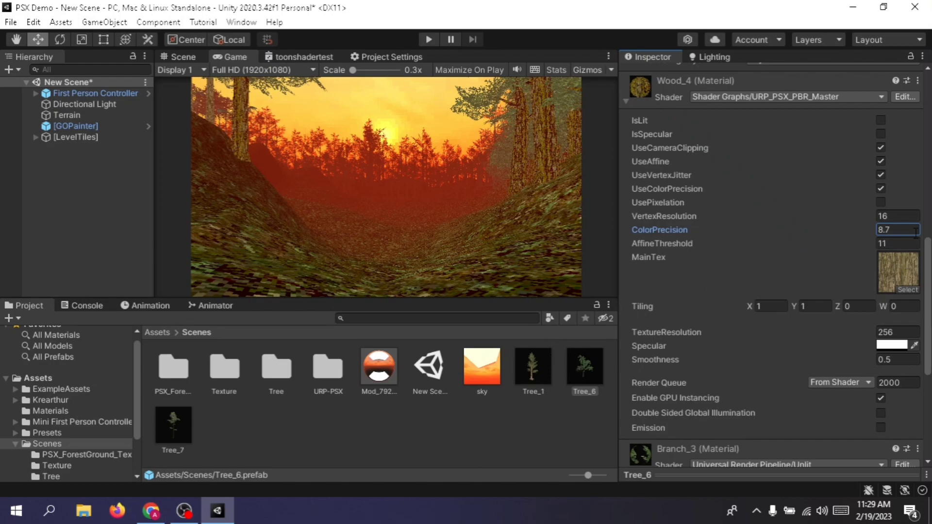
pyautogui.click(541, 380)
pyautogui.moveTo(866, 229); pyautogui.dragTo(808, 243)
pyautogui.click(173, 425)
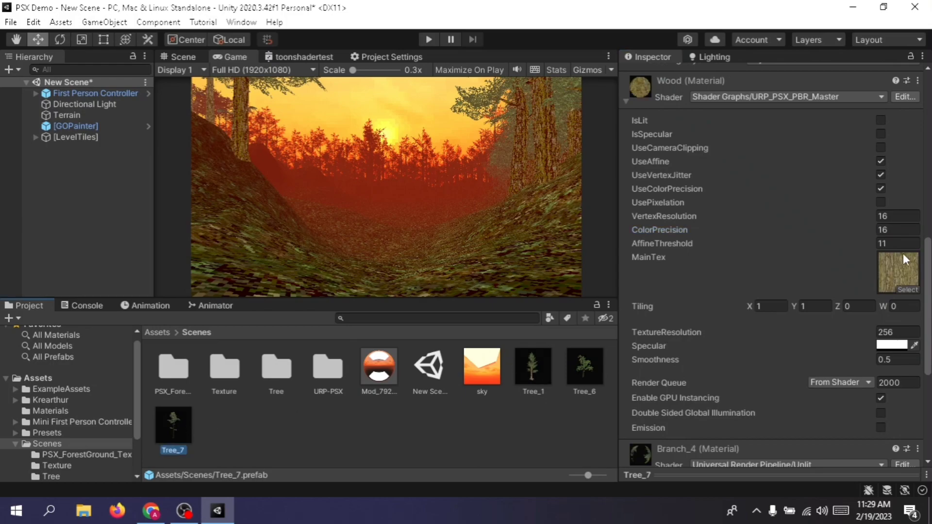
pyautogui.moveTo(867, 232); pyautogui.dragTo(837, 235)
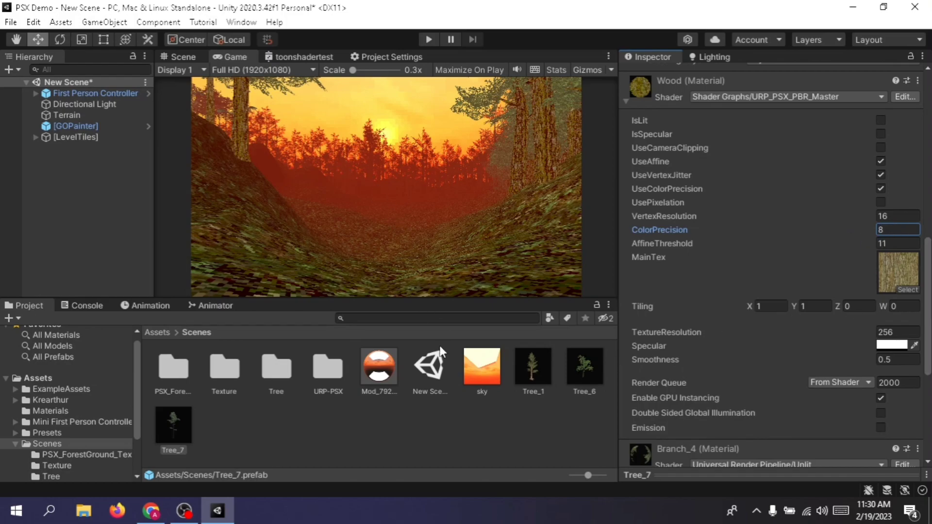
# Darken the Base Map color of Tree_7's Branch_4 material.
pyautogui.scroll(-5, 745, 386)
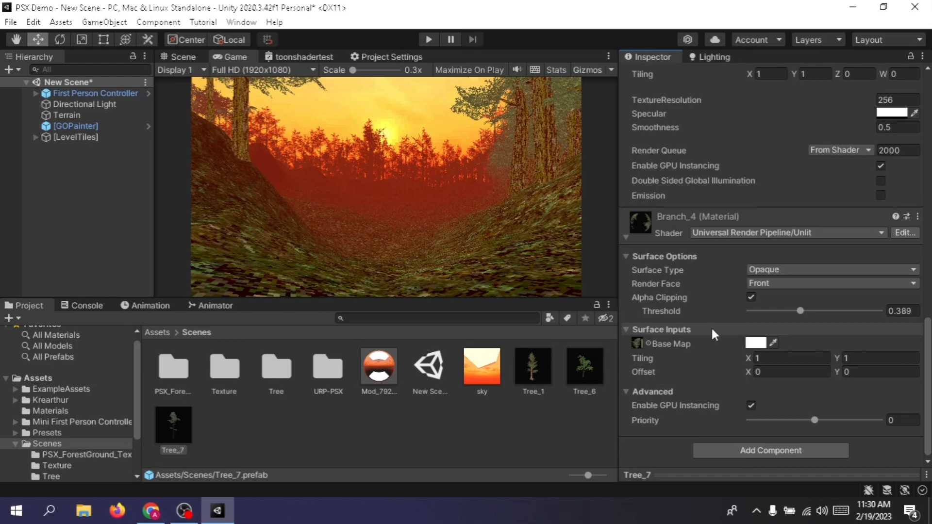
pyautogui.click(756, 342)
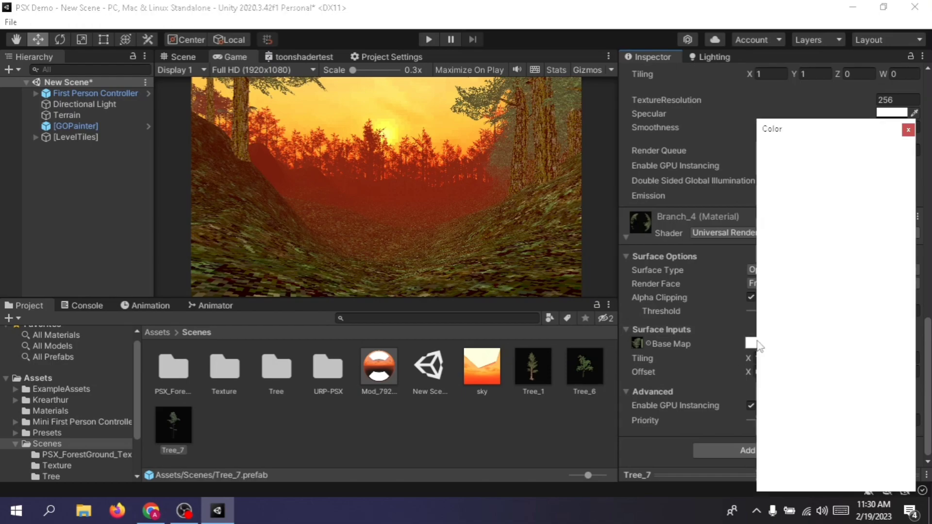
pyautogui.moveTo(801, 216)
pyautogui.mouseDown()
pyautogui.moveTo(801, 243)
pyautogui.moveTo(784, 260)
pyautogui.moveTo(782, 227)
pyautogui.moveTo(768, 243)
pyautogui.mouseUp()
pyautogui.click(561, 388)
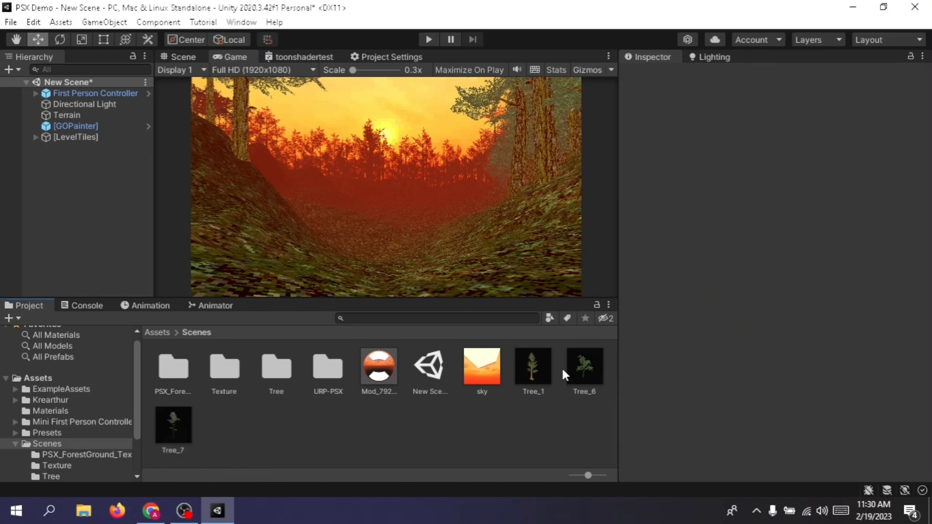
# Darken the Base Map color of Tree_6's Branch_3 material.
pyautogui.click(584, 368)
pyautogui.scroll(-10, 697, 368)
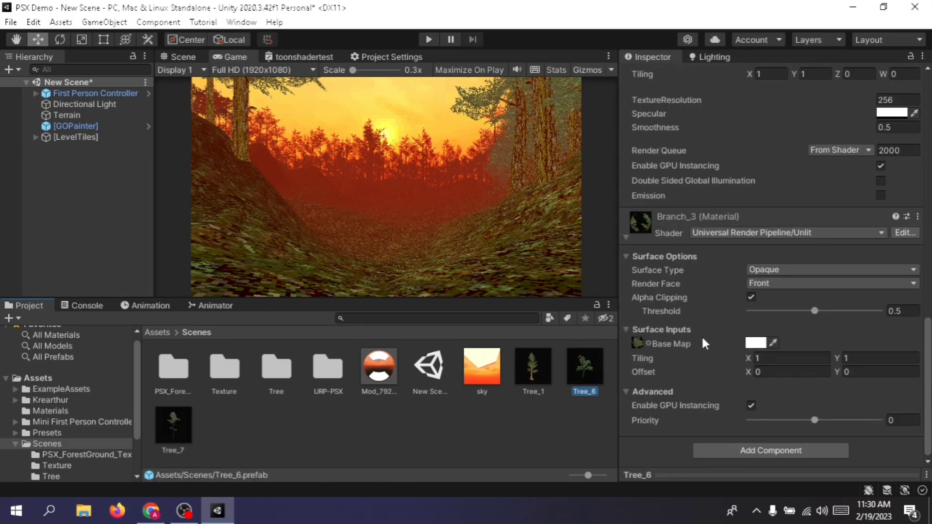
pyautogui.click(752, 343)
pyautogui.moveTo(773, 279)
pyautogui.mouseDown()
pyautogui.moveTo(754, 254)
pyautogui.moveTo(752, 272)
pyautogui.mouseUp()
# Darken the Base Map color of Tree_1's Branch_2 material and deselect the prefab.
pyautogui.click(532, 367)
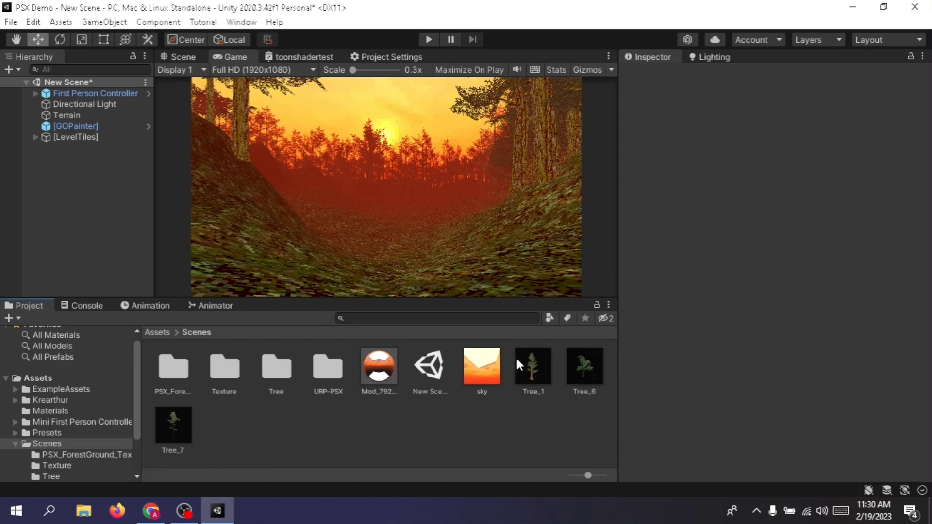
pyautogui.scroll(-10, 706, 339)
pyautogui.scroll(-5, 706, 356)
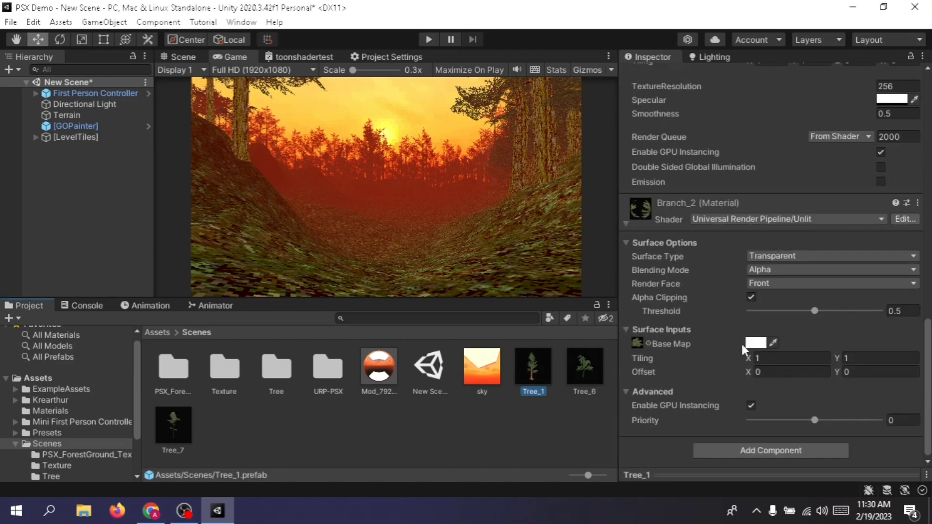
pyautogui.click(754, 343)
pyautogui.moveTo(818, 244); pyautogui.dragTo(767, 271)
pyautogui.click(507, 455)
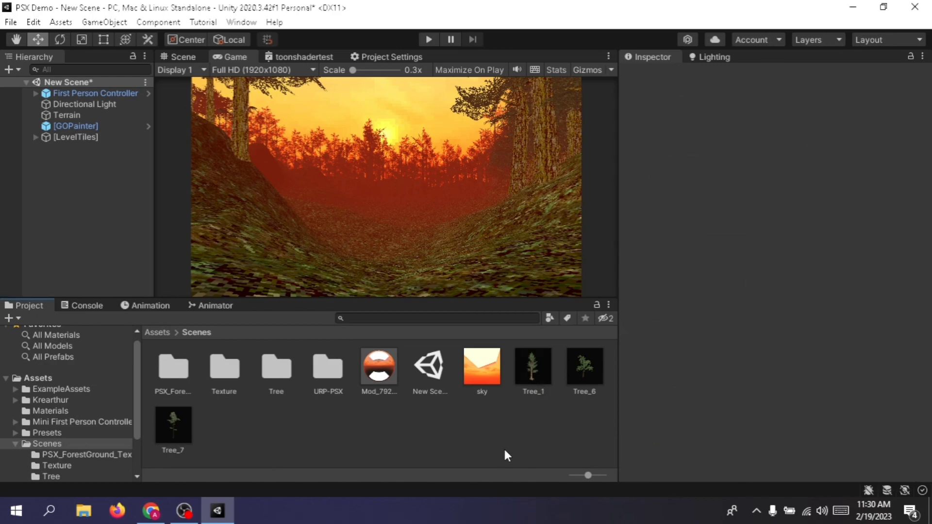
# Play the scene and walk and jump through the forest to check the darkened trees.
pyautogui.click(176, 57)
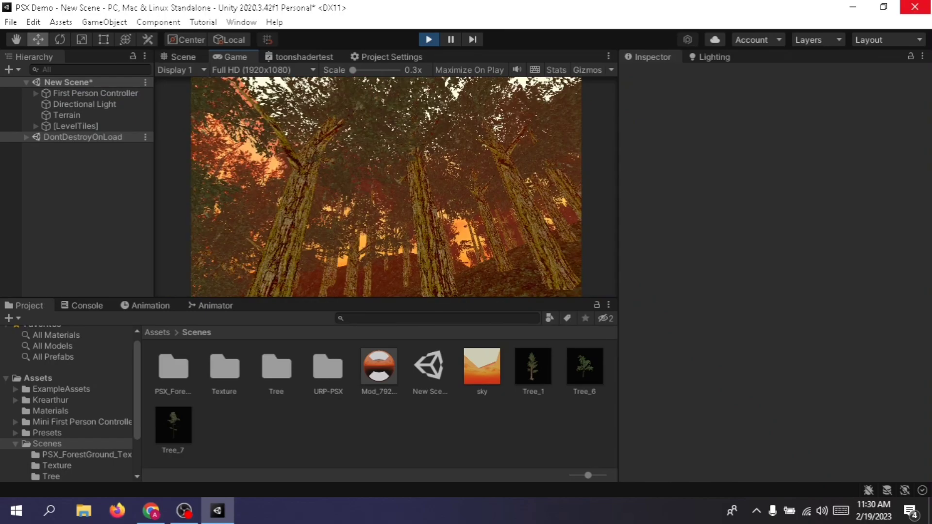
pyautogui.press('w')
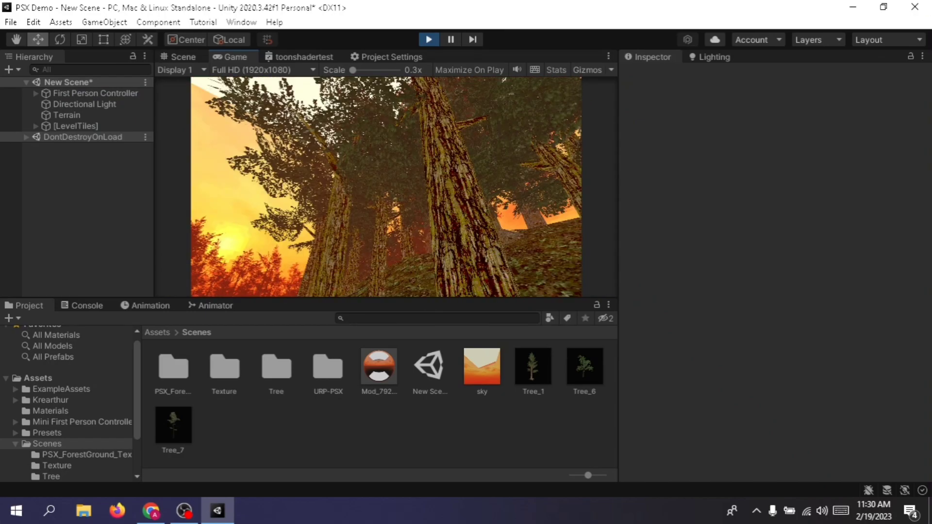
pyautogui.press('w')
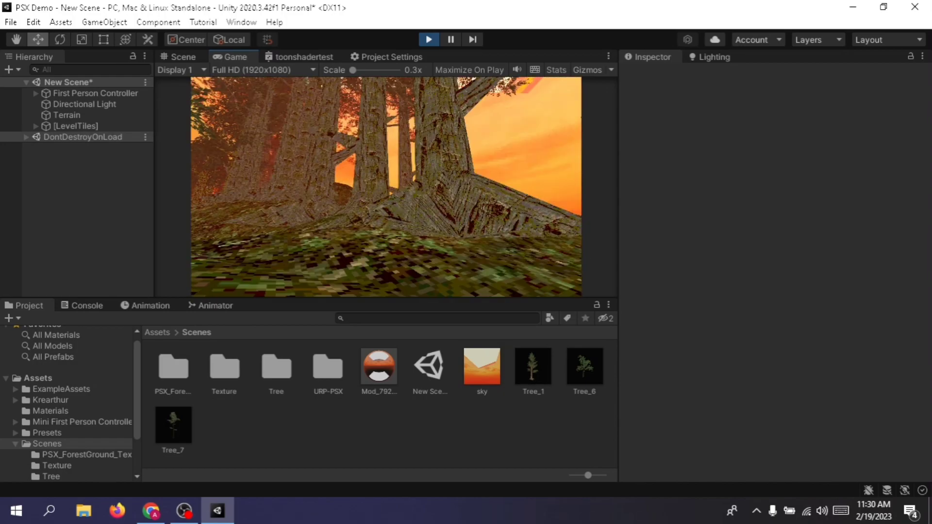
pyautogui.press('w')
pyautogui.press('space')
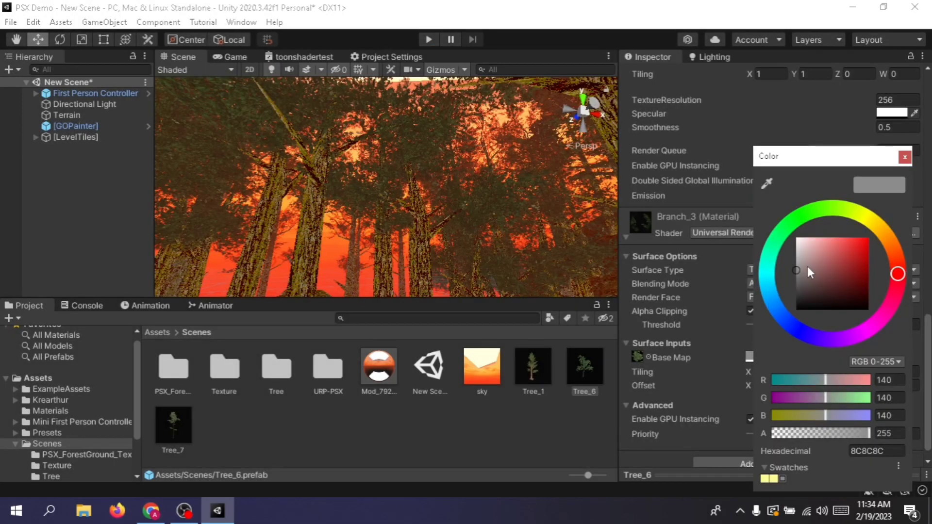
# Tint the Base Map color of Tree_6's Branch_3 material red and look over the forest.
pyautogui.moveTo(808, 266); pyautogui.dragTo(841, 266)
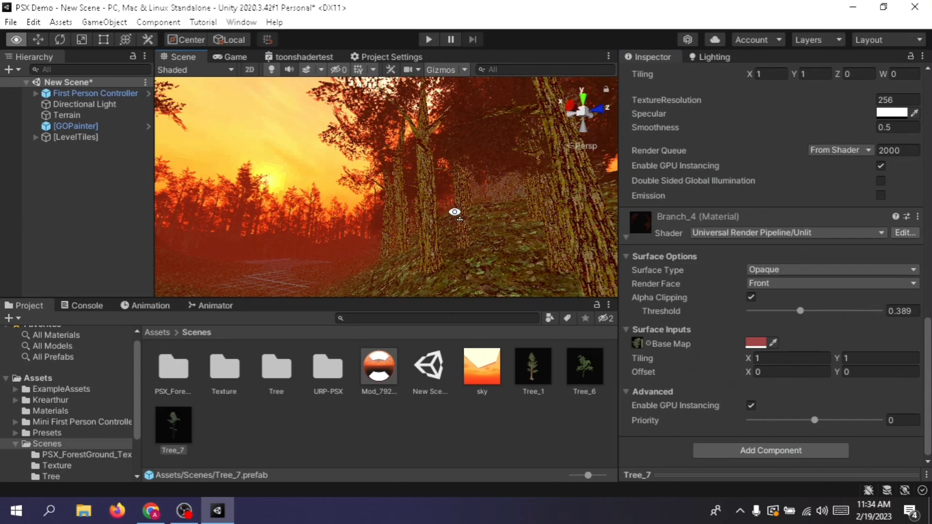
pyautogui.moveTo(455, 213); pyautogui.dragTo(384, 282, button='right')
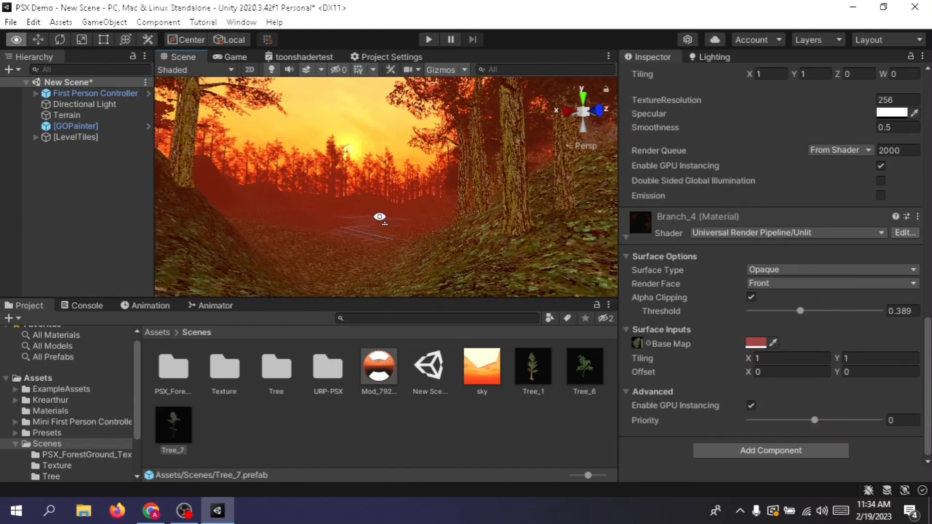
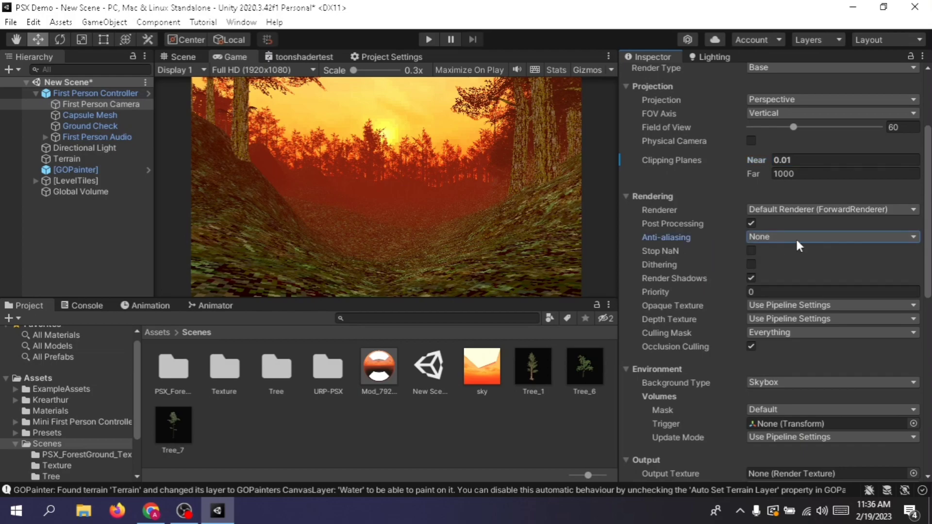
# Enable Dithering on the First Person Camera, preview SampleSceneProfile on the Global Volume and assign Global Volume Profile instead.
pyautogui.click(751, 264)
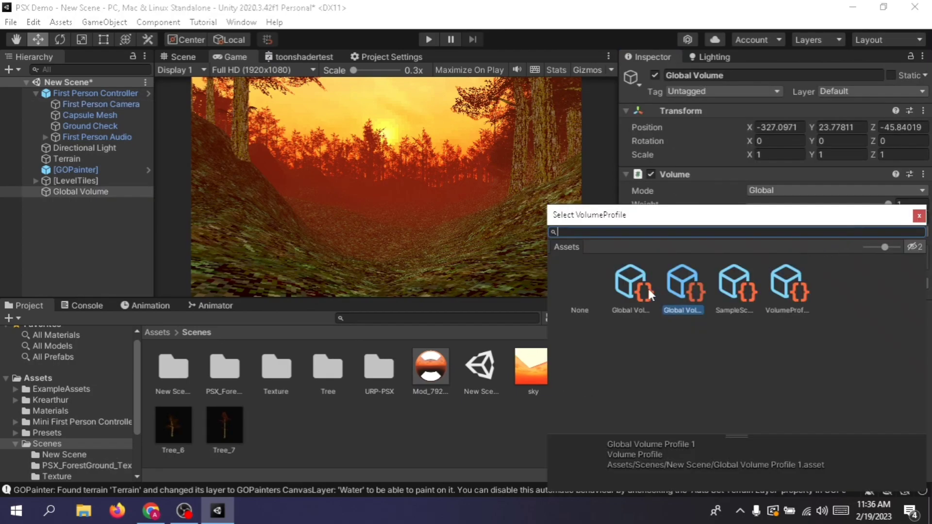
pyautogui.click(728, 290)
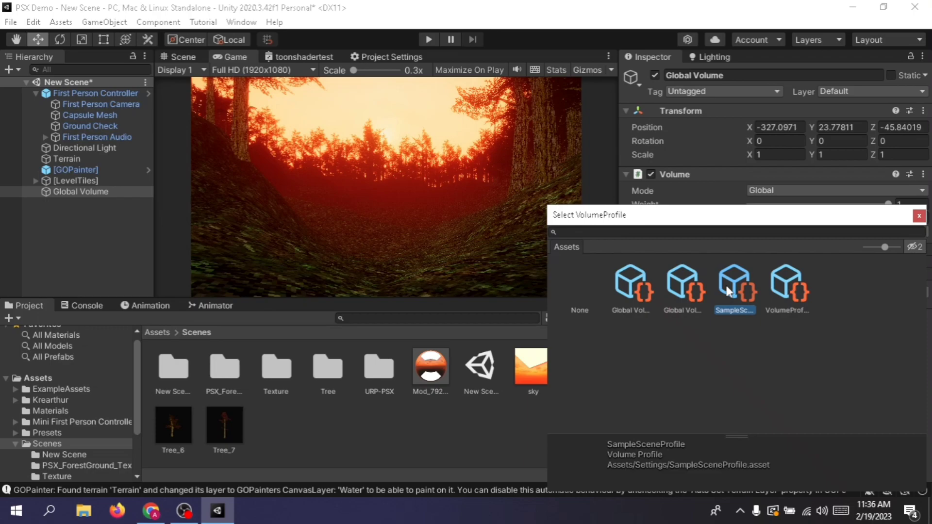
pyautogui.click(636, 289)
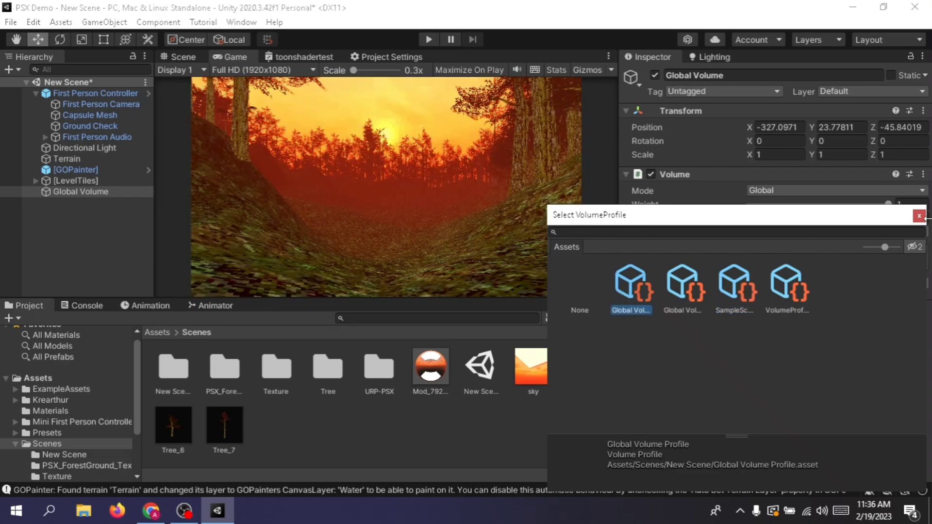
pyautogui.click(923, 217)
# Add a Pixelation override to the Global Volume and activate its width, height and color precision settings.
pyautogui.click(791, 281)
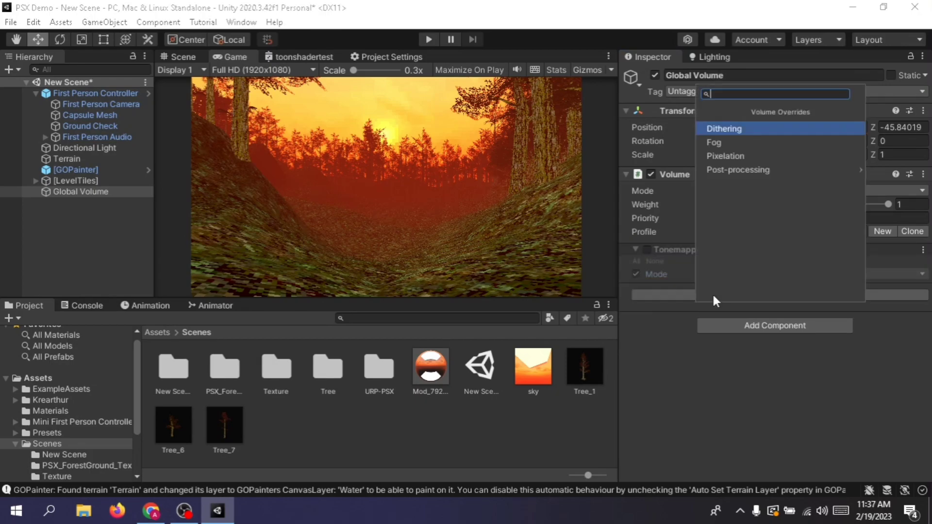
pyautogui.click(727, 156)
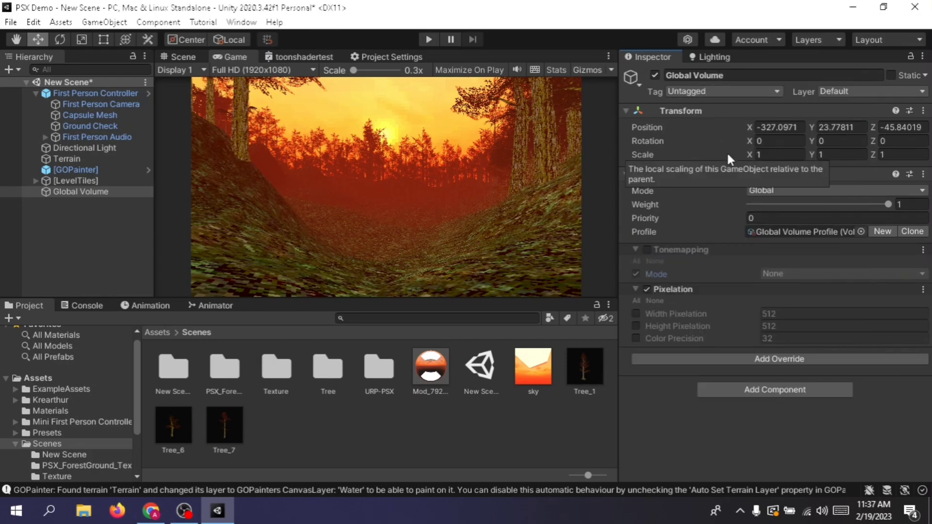
pyautogui.click(637, 301)
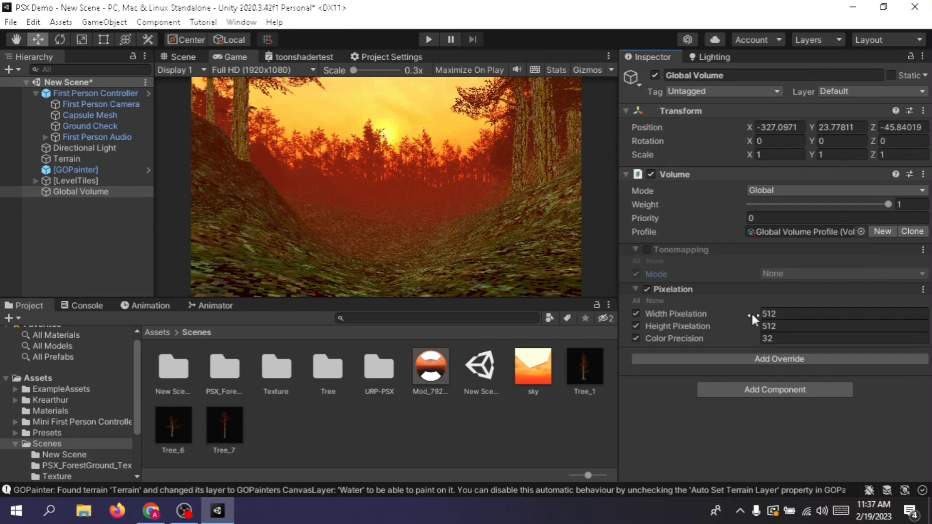
pyautogui.moveTo(750, 313)
pyautogui.mouseDown()
pyautogui.moveTo(703, 316)
pyautogui.moveTo(754, 314)
pyautogui.mouseUp()
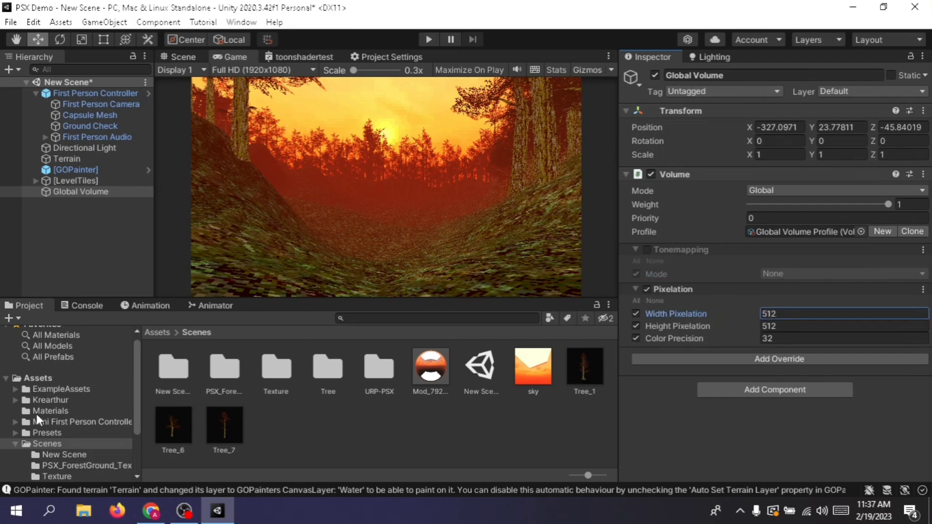
# Add a Pixelation Render Feature to the ForwardRenderer asset in the Settings folder.
pyautogui.scroll(-3, 37, 414)
pyautogui.click(59, 454)
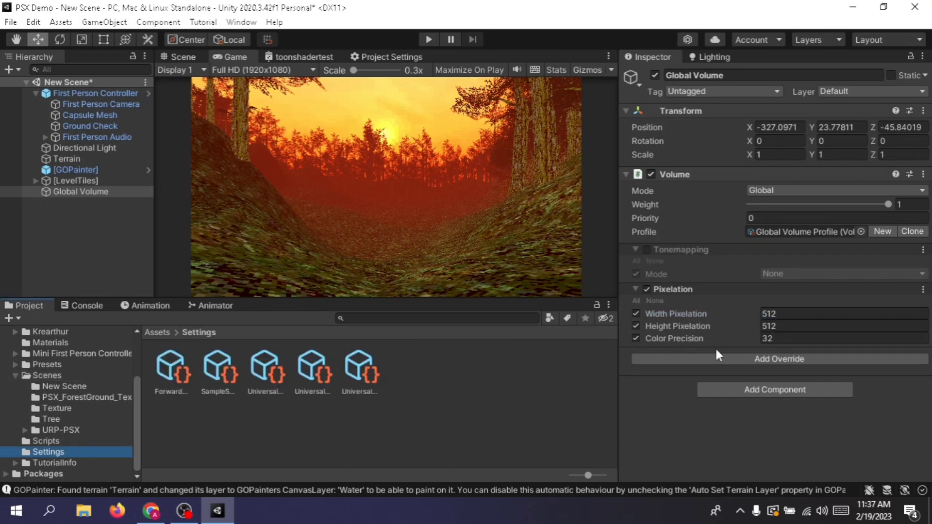
pyautogui.click(187, 361)
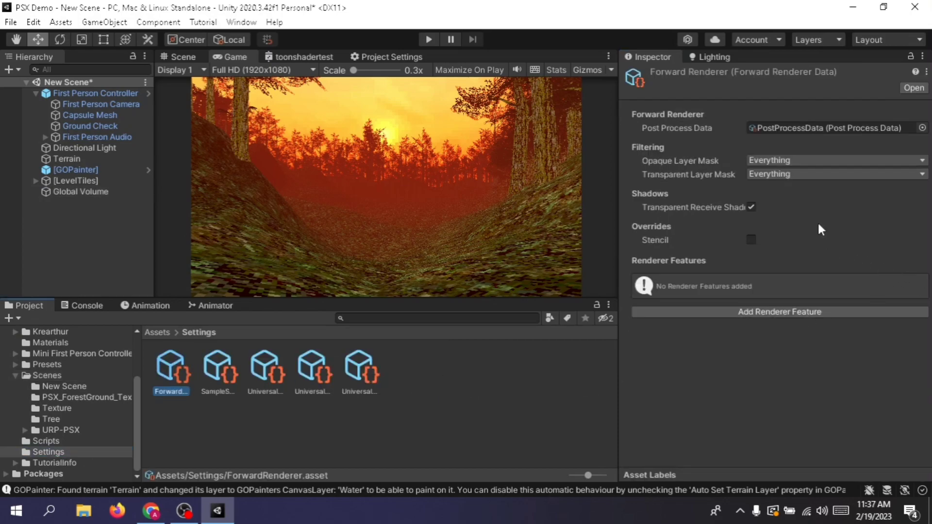
pyautogui.click(772, 313)
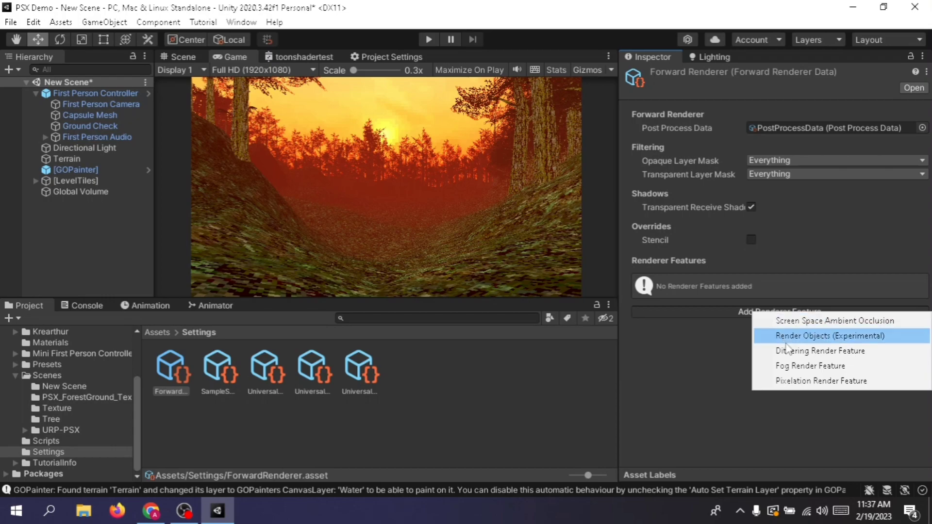
pyautogui.click(802, 382)
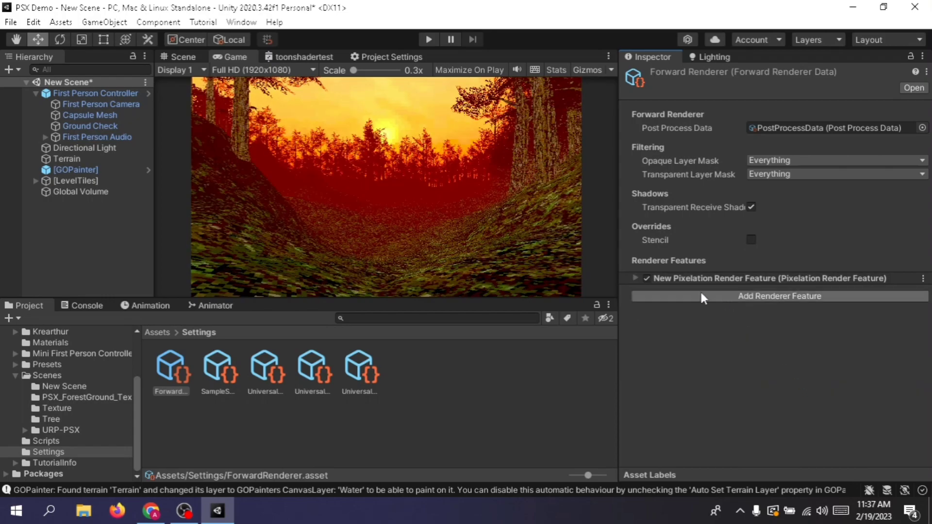
# Toggle the Pixelation Render Feature off and on to compare the image, leaving it enabled.
pyautogui.click(646, 279)
pyautogui.click(646, 279)
pyautogui.click(646, 279)
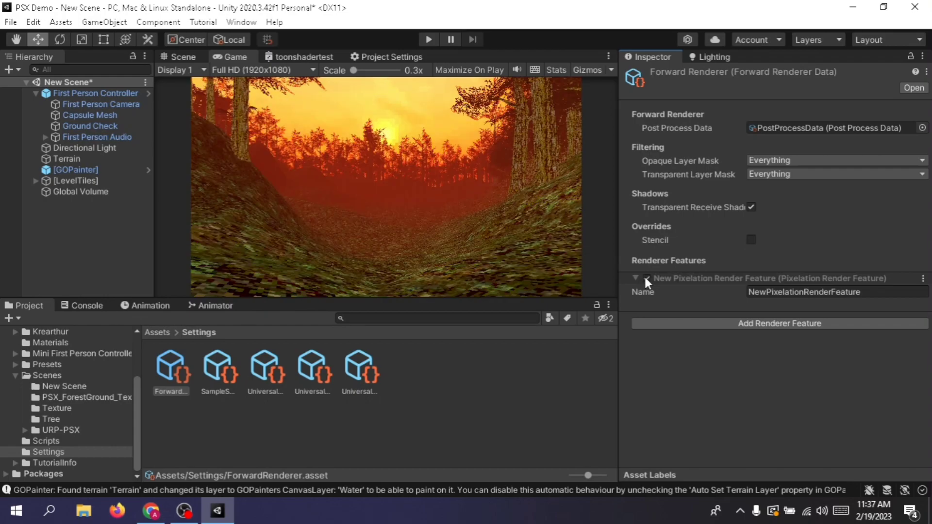
pyautogui.click(646, 279)
pyautogui.click(646, 278)
pyautogui.click(646, 279)
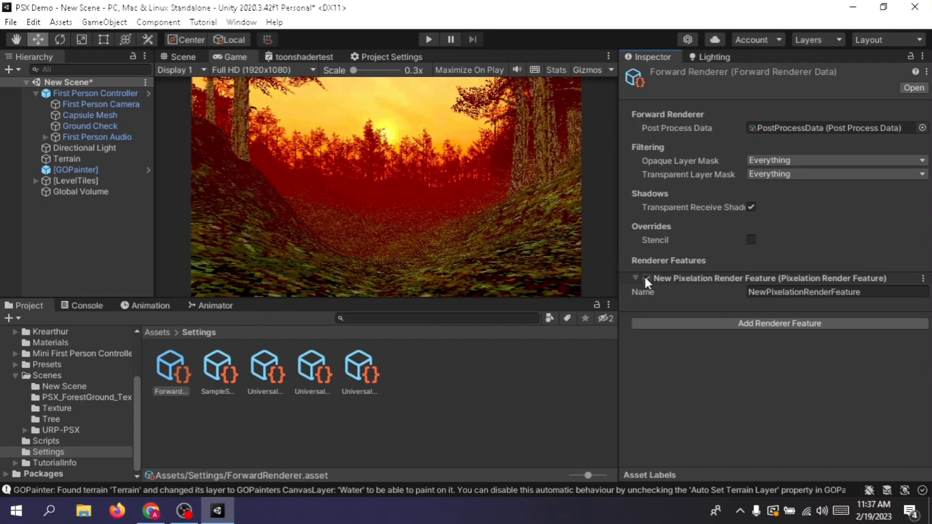
# Set the Global Volume's Pixelation Color Precision to 70.4, then try another Width Pixelation and undo it.
pyautogui.click(114, 194)
pyautogui.moveTo(724, 336); pyautogui.dragTo(756, 345)
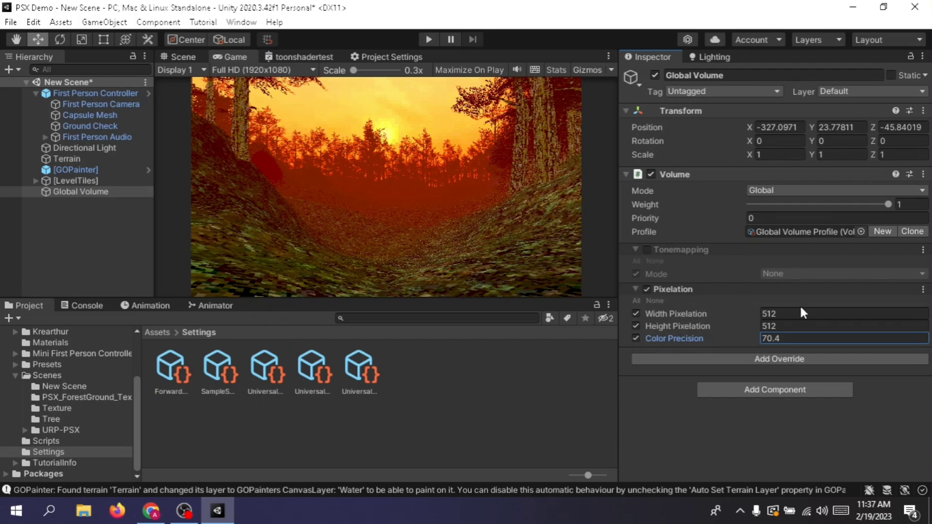
pyautogui.moveTo(719, 314); pyautogui.dragTo(283, 419)
pyautogui.hotkey('ctrl', 'z')
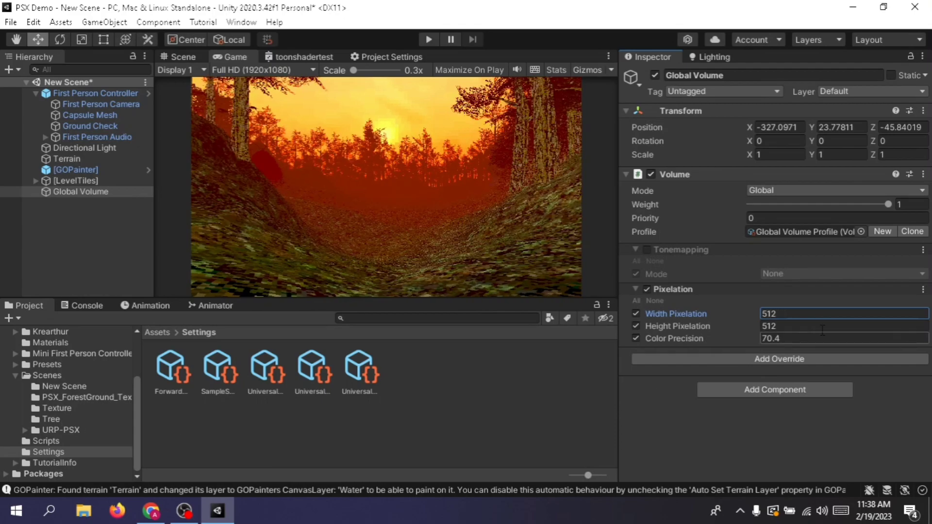
# Set both Width Pixelation and Height Pixelation to 256 on the Global Volume.
pyautogui.click(837, 309)
pyautogui.write('2')
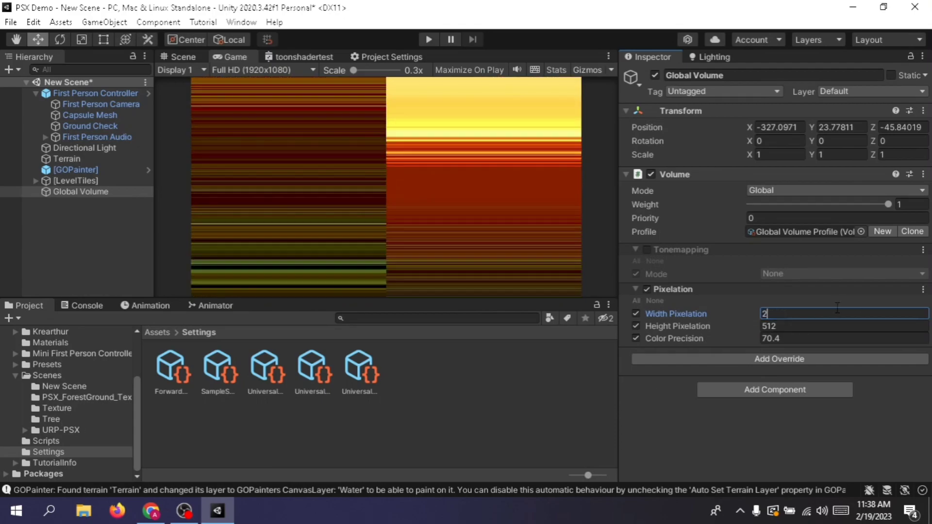
pyautogui.write('56')
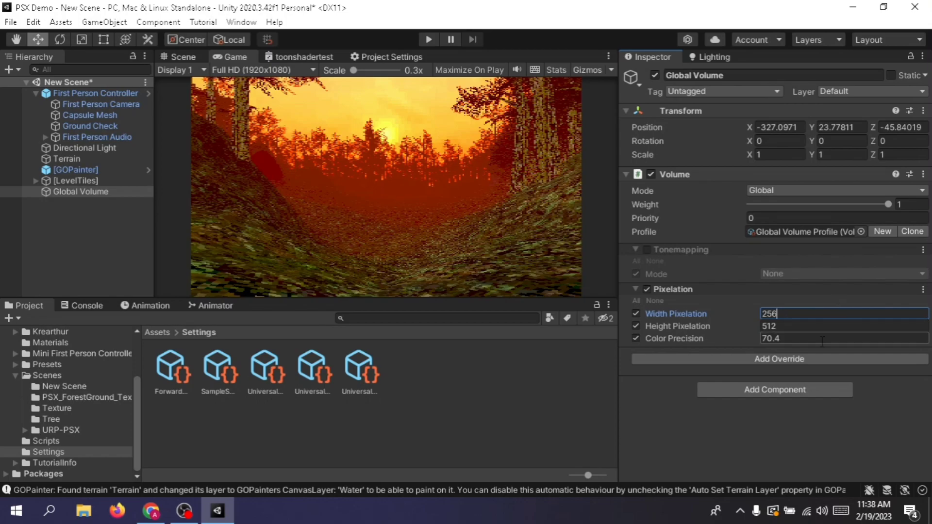
pyautogui.click(817, 327)
pyautogui.write('2')
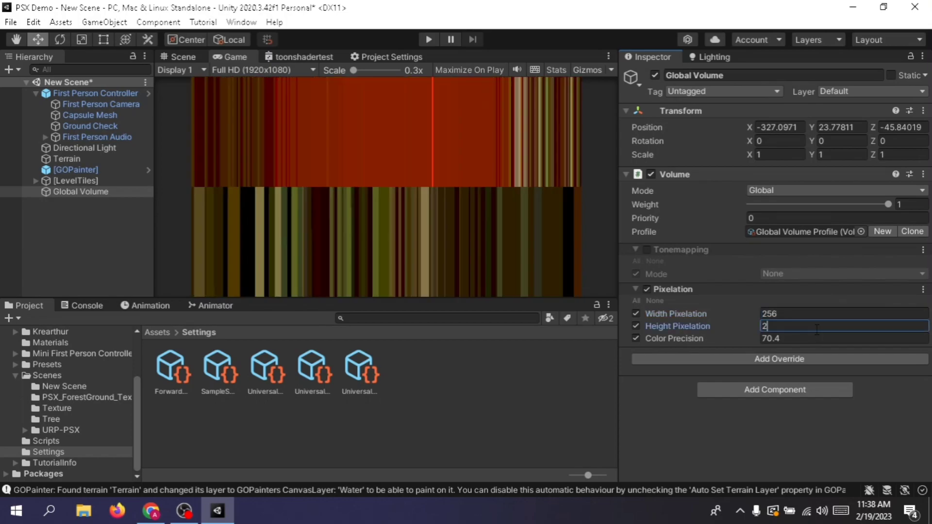
pyautogui.write('56')
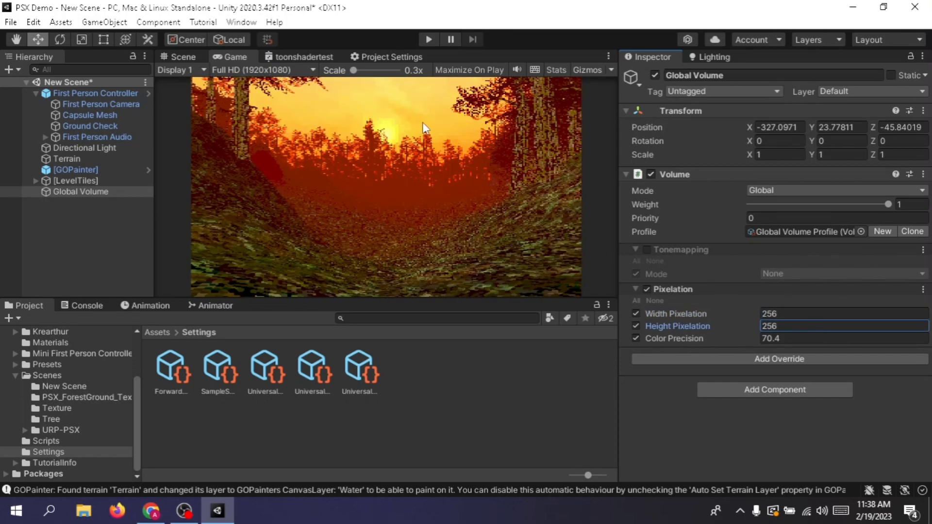
# Play the scene, walk through the forest to check the pixelation effect, and stop playing.
pyautogui.click(423, 40)
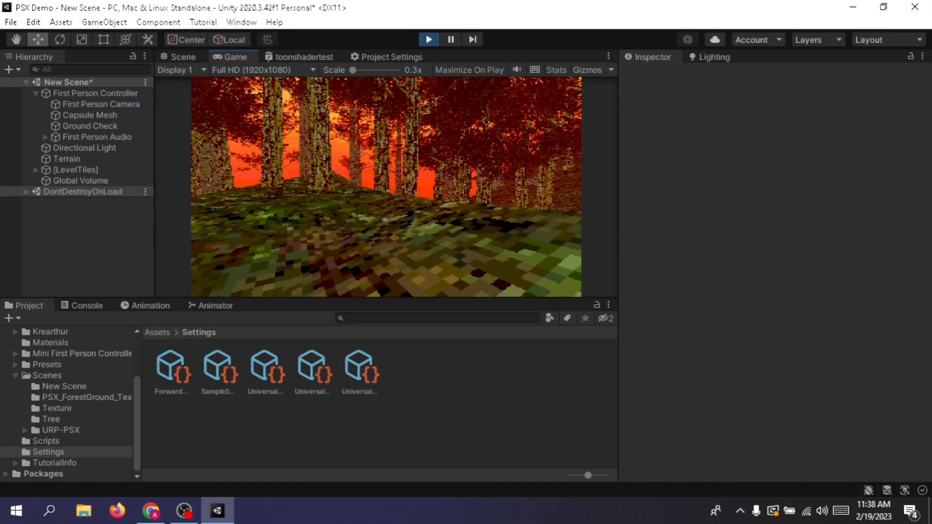
pyautogui.press('w')
pyautogui.press('w')
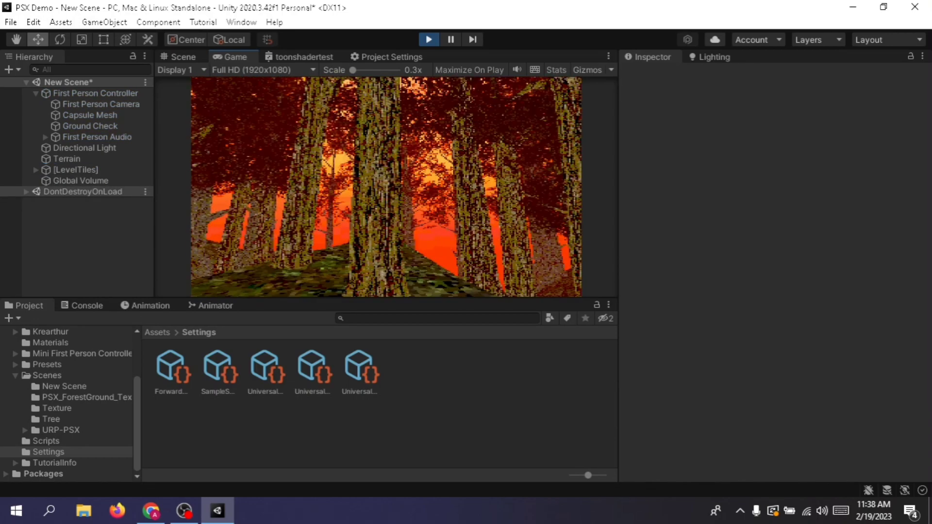
pyautogui.hotkey('ctrl', 'p')
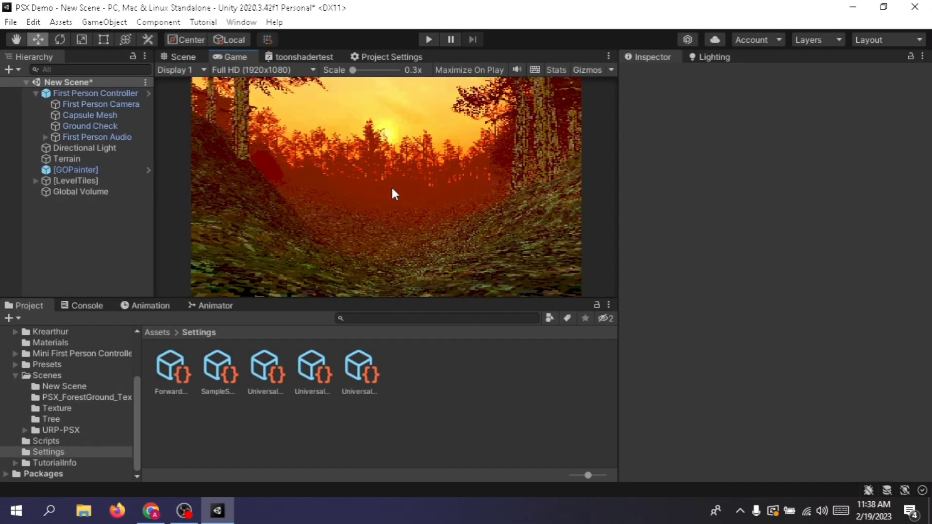
# Return to the Scenes folder and examine the Tree_1 prefab's material settings.
pyautogui.click(87, 191)
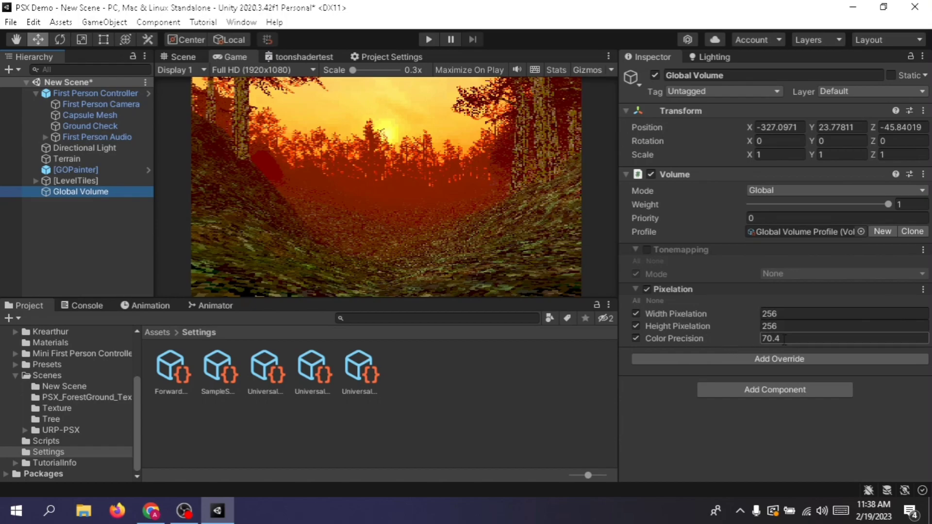
pyautogui.click(464, 404)
pyautogui.press('BackSpace')
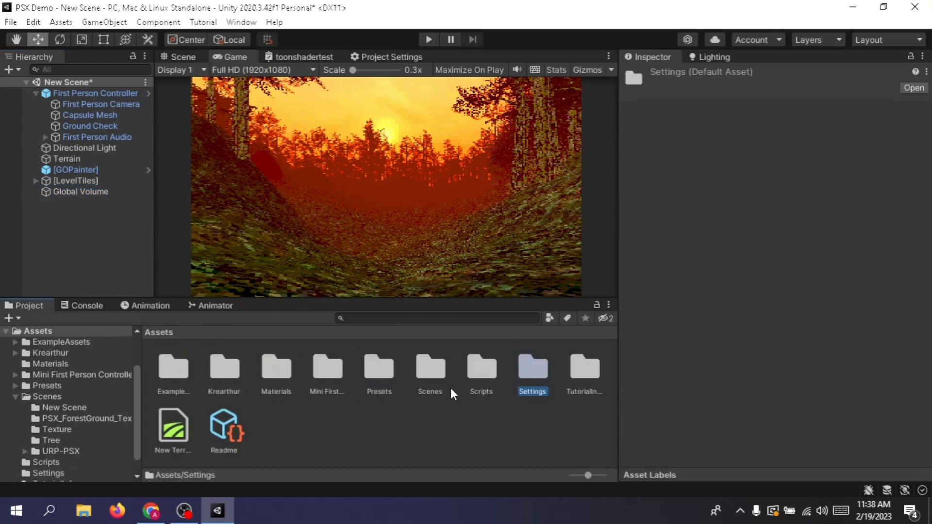
pyautogui.doubleClick(412, 365)
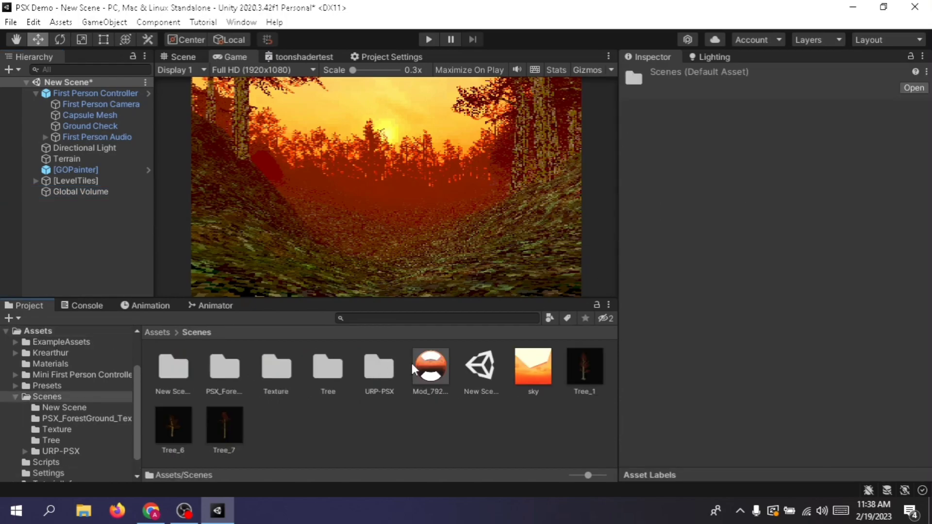
pyautogui.click(591, 362)
pyautogui.scroll(-5, 767, 320)
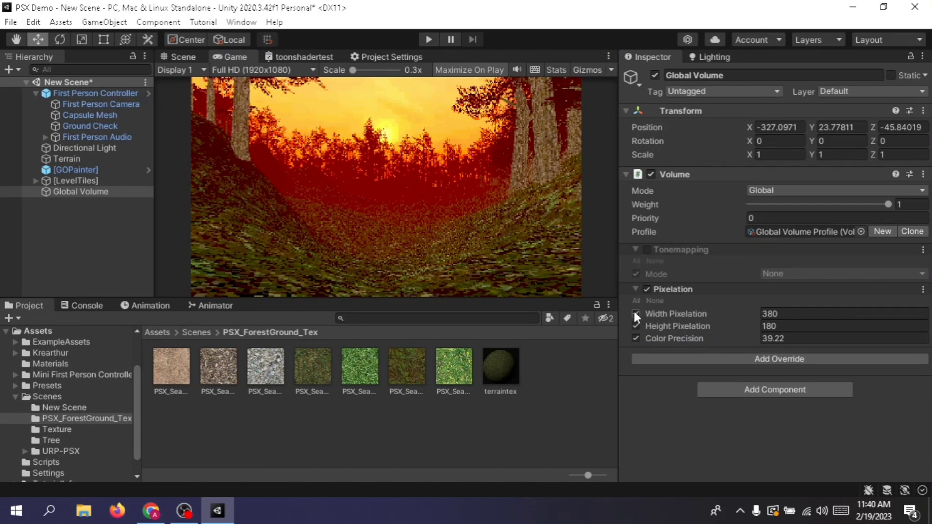
# Turn the Width and Height Pixelation overrides off and back on to compare the image.
pyautogui.click(635, 313)
pyautogui.click(635, 326)
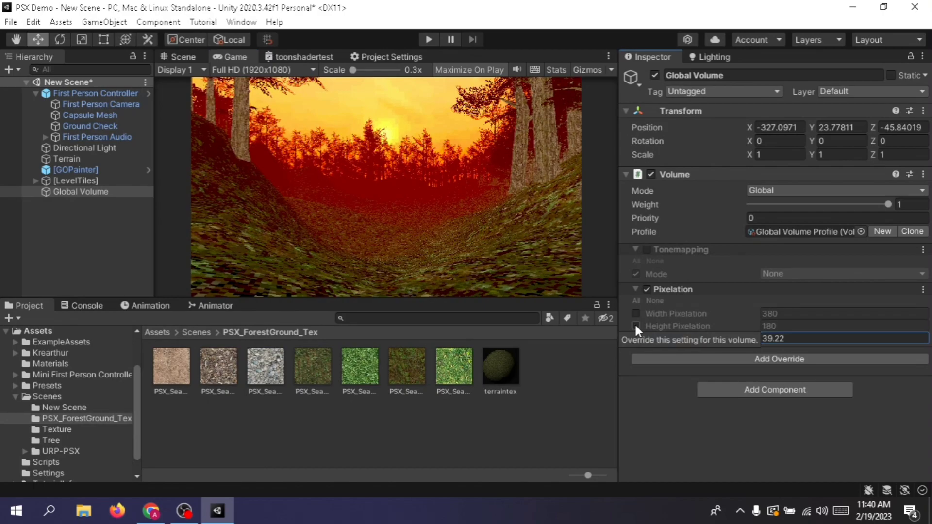
pyautogui.click(635, 325)
pyautogui.click(634, 313)
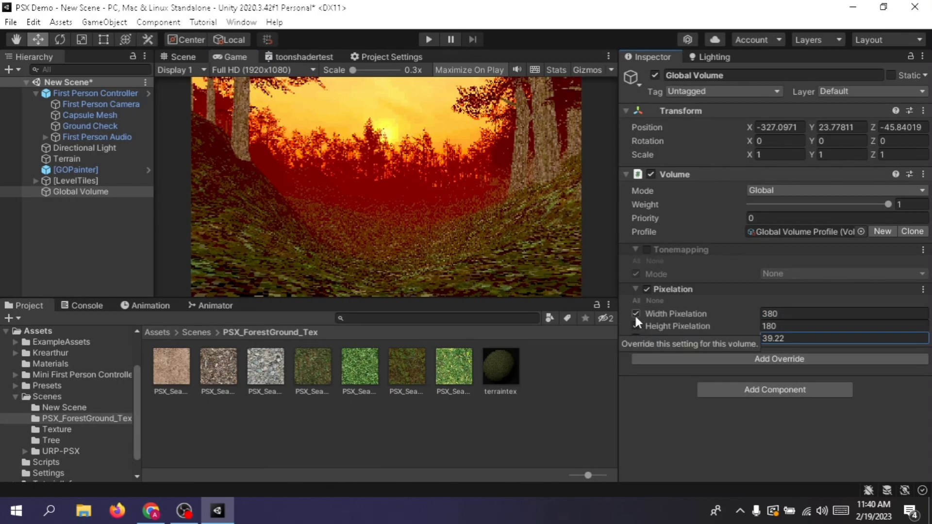
# Switch off the Width and Height Pixelation overrides on the Global Volume and play the scene to walk through the forest.
pyautogui.click(634, 314)
pyautogui.click(636, 325)
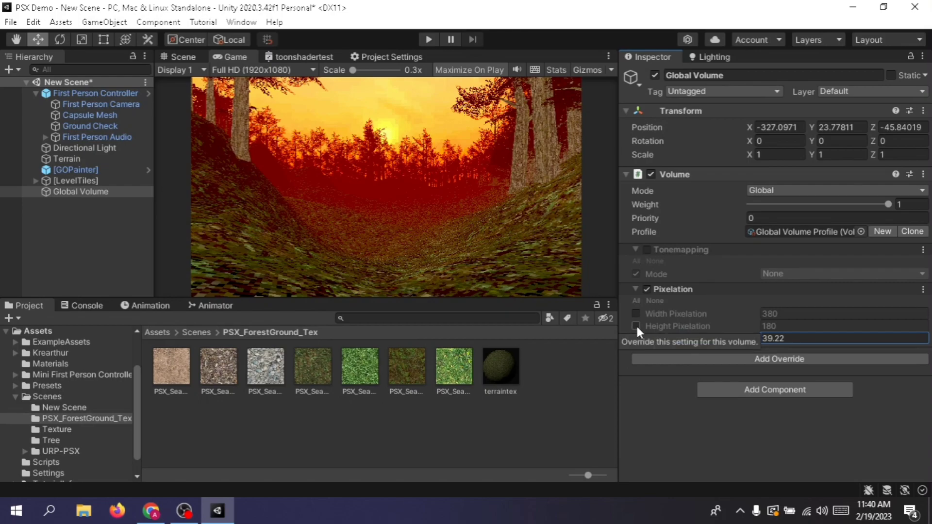
pyautogui.click(429, 40)
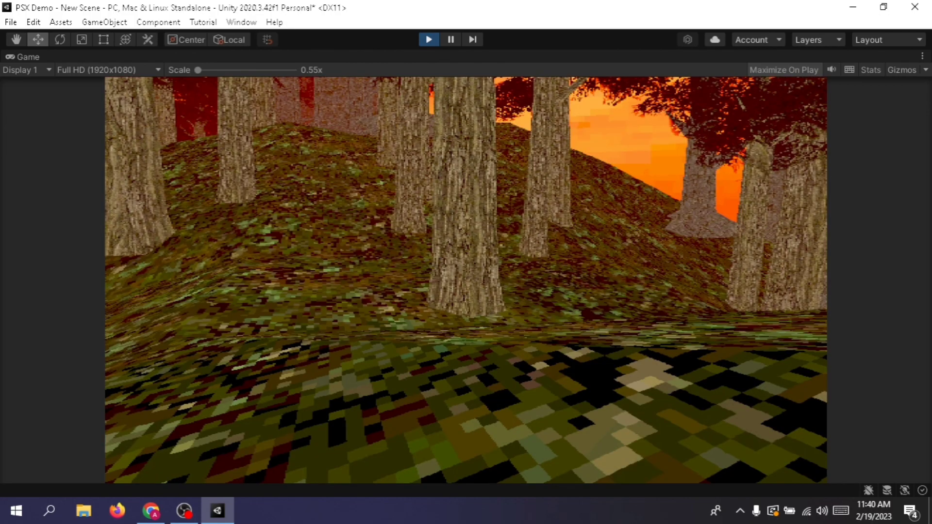
pyautogui.press('w')
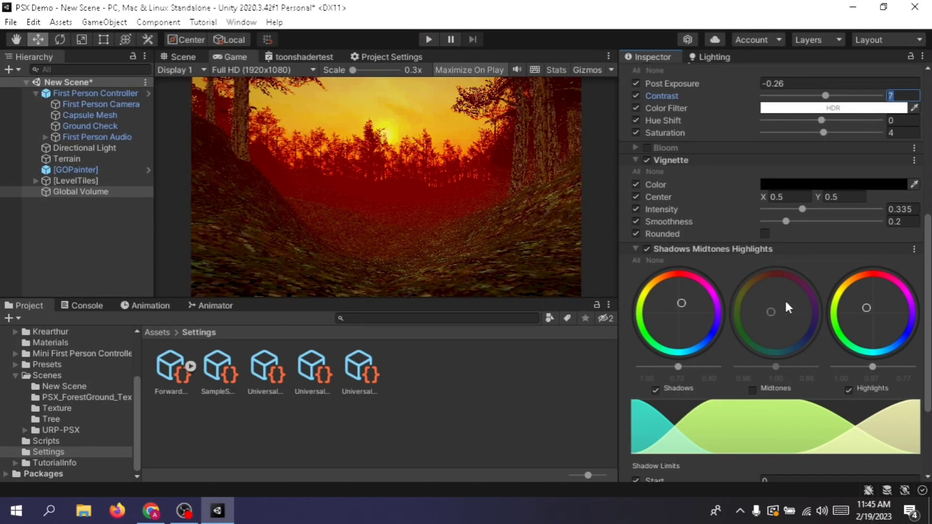
# Add a Lift Gamma Gain override to the Global Volume and adjust its Lift and Gamma settings.
pyautogui.click(775, 213)
pyautogui.click(741, 363)
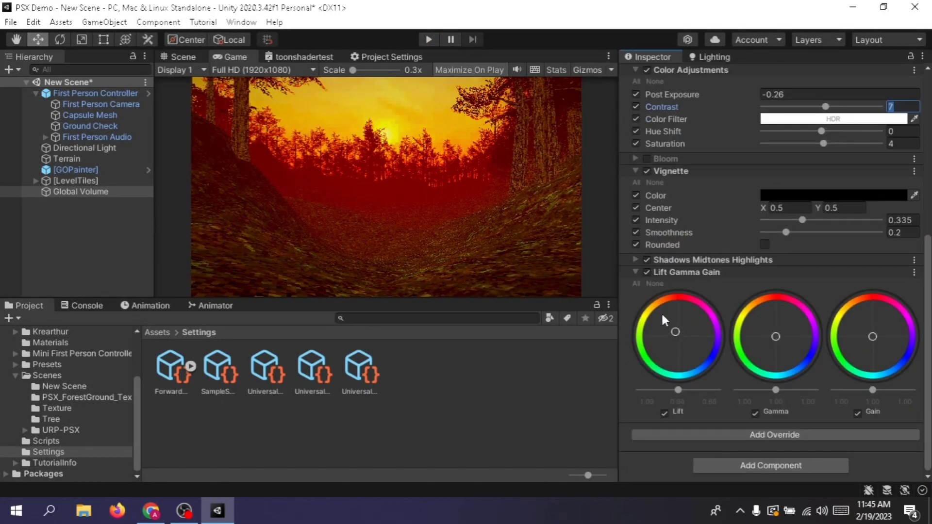
pyautogui.click(664, 413)
pyautogui.click(664, 414)
pyautogui.click(756, 414)
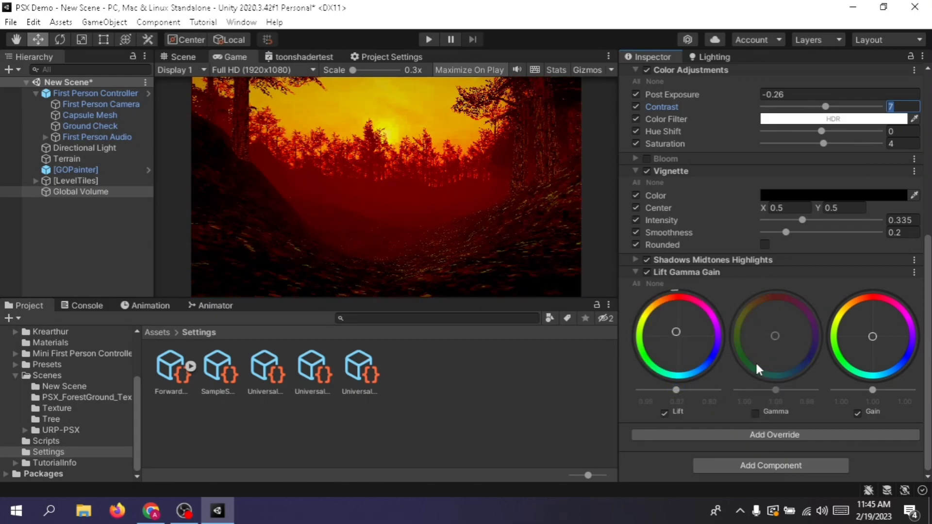
# Raise the Vignette intensity to about 0.4 and toggle the Global Volume object off and on to compare the image.
pyautogui.scroll(5, 762, 222)
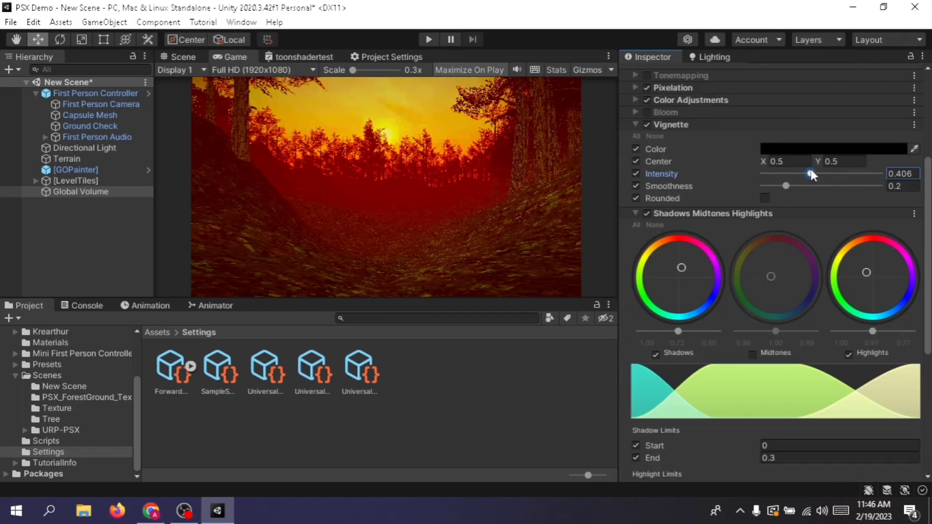
pyautogui.scroll(5, 686, 238)
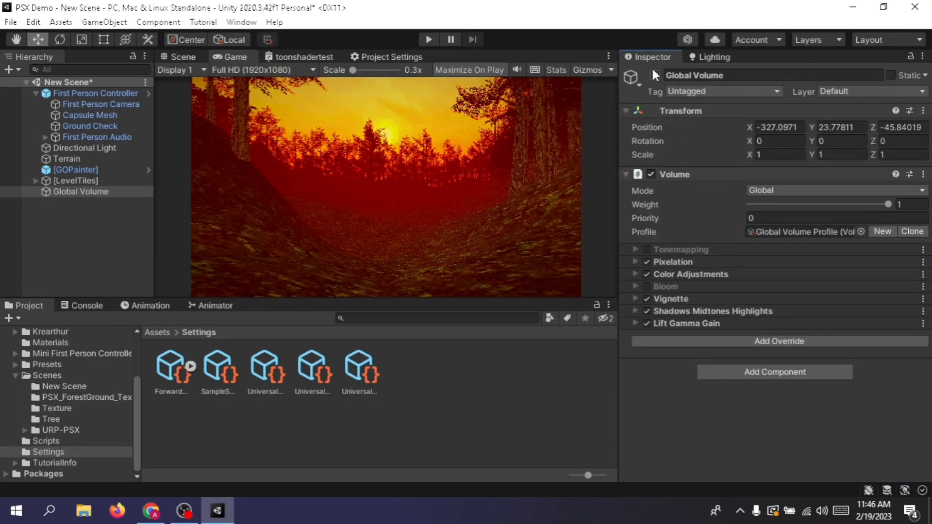
pyautogui.click(656, 74)
pyautogui.click(655, 76)
pyautogui.click(655, 76)
pyautogui.click(655, 76)
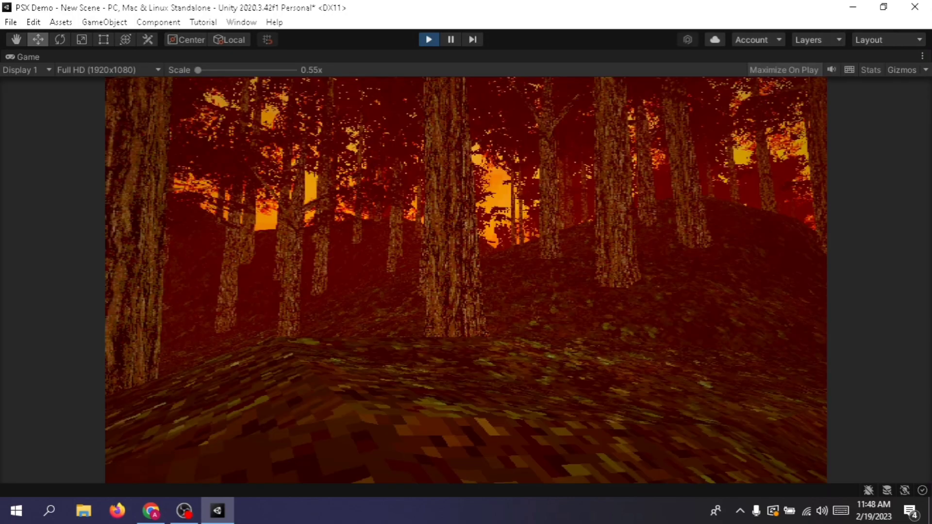
# Walk through the forest in play mode and examine the graded sunset, fog, trees and pixelated ground.
pyautogui.press('w')
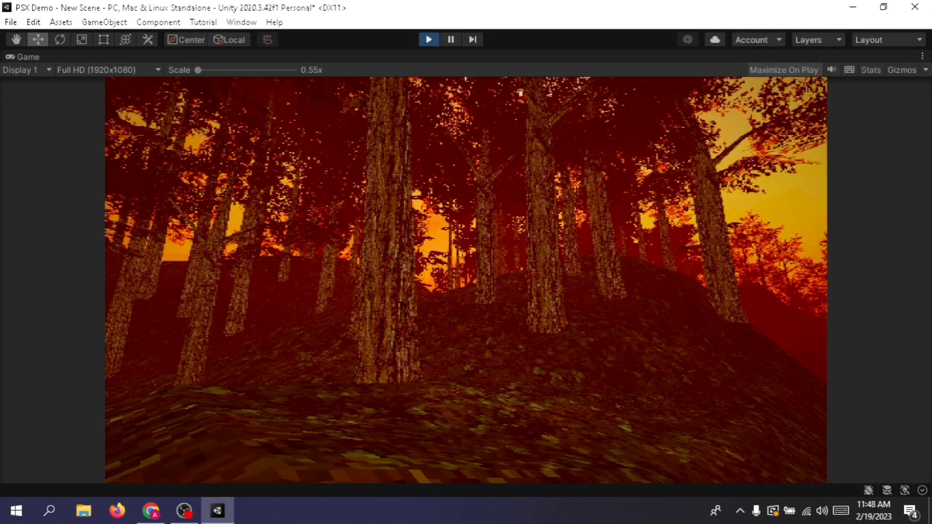
pyautogui.press('w')
pyautogui.press('w')
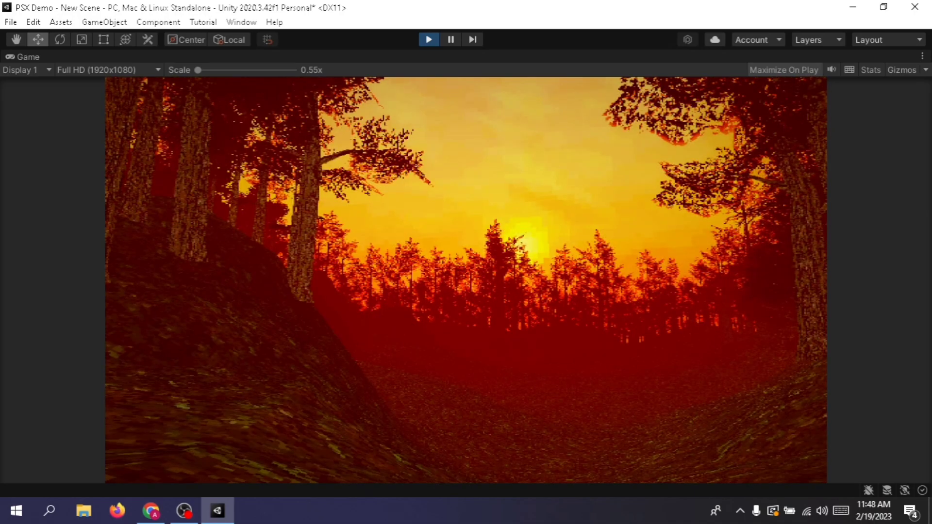
pyautogui.press('w')
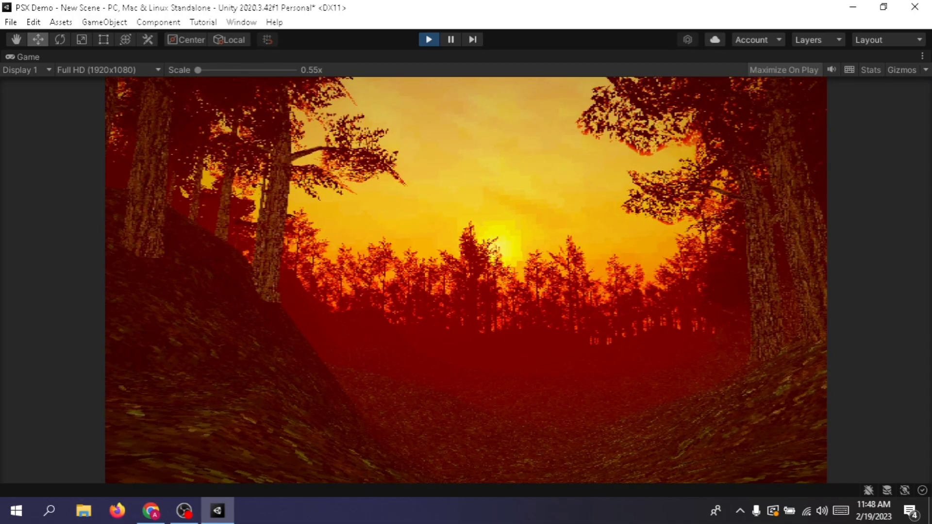
pyautogui.press('a')
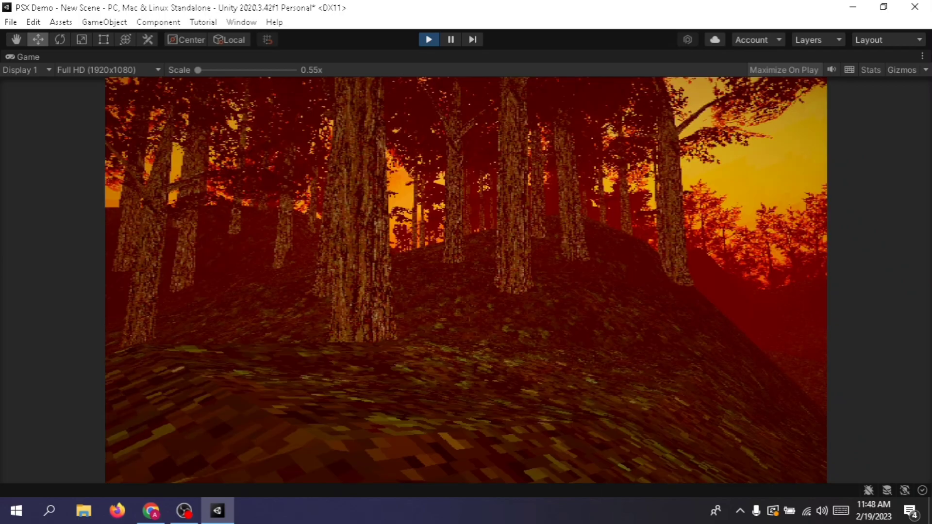
pyautogui.press('w')
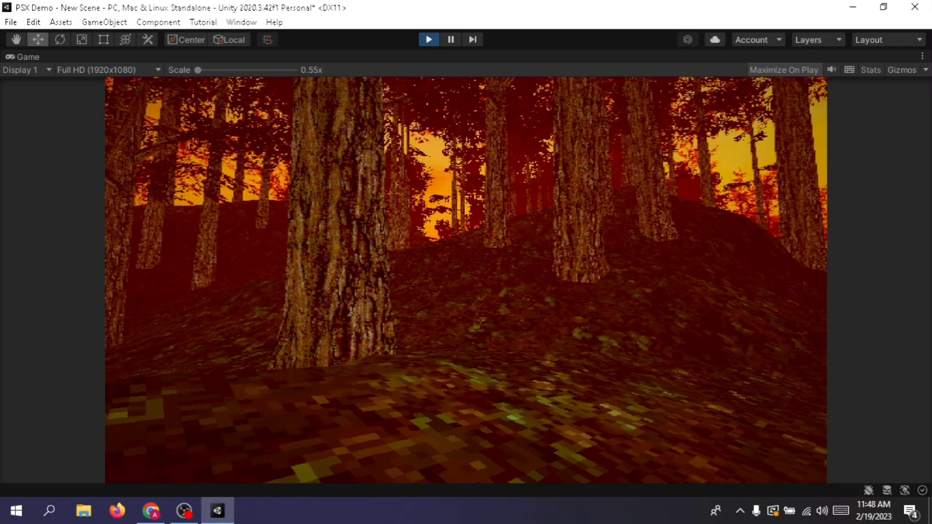
pyautogui.press('w')
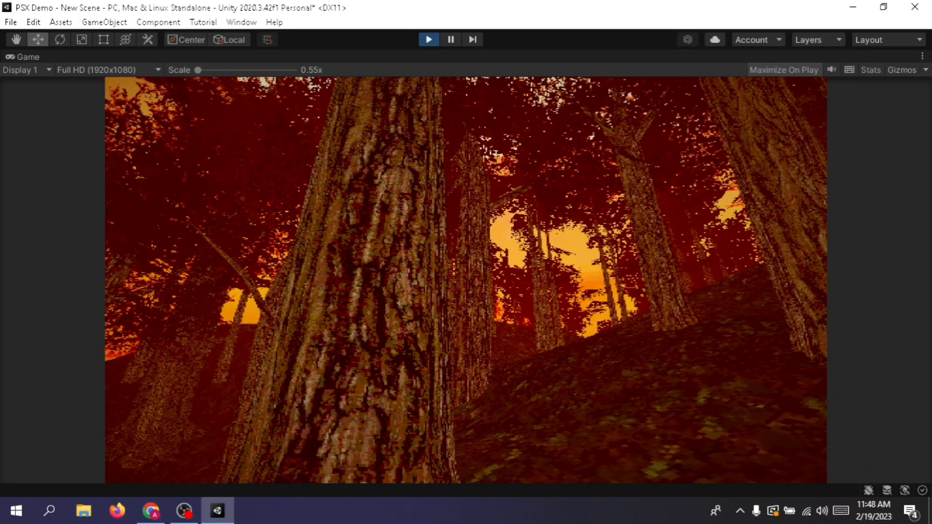
pyautogui.press('d')
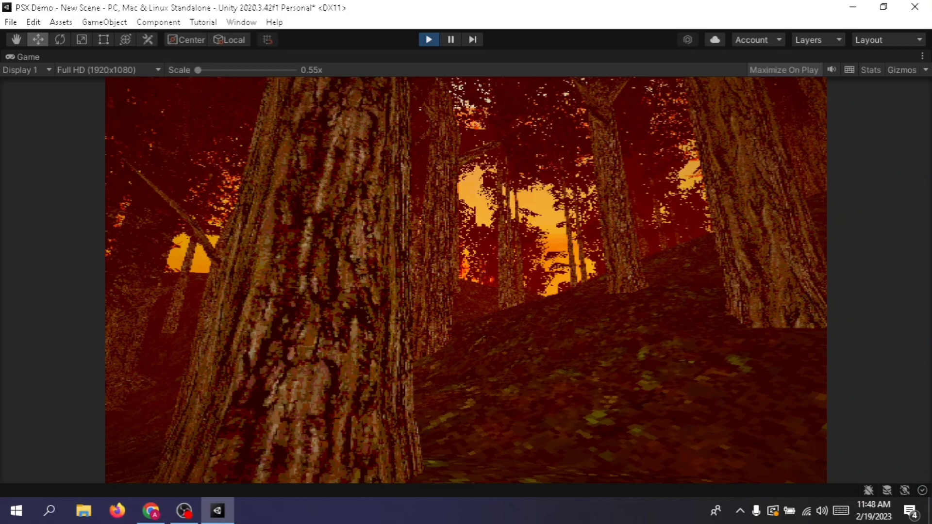
pyautogui.press('w')
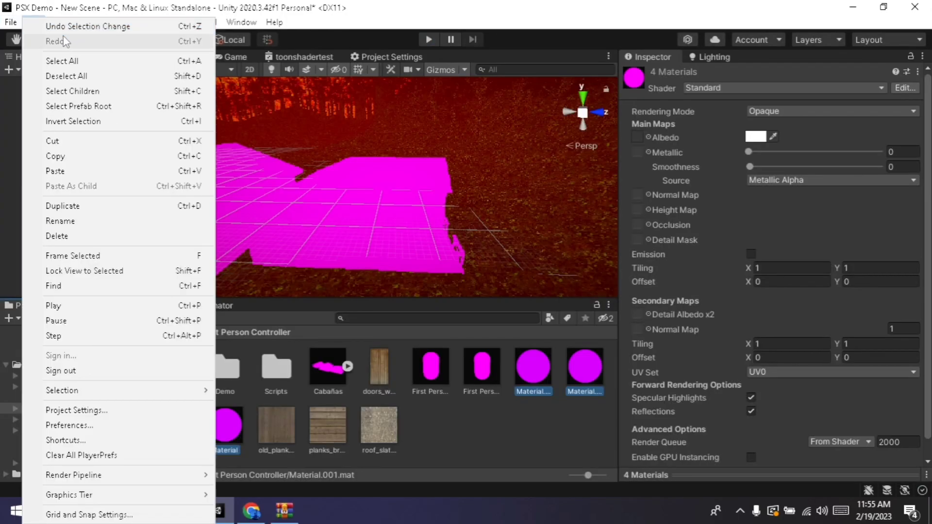
# Upgrade the four selected cabin materials to Universal Render Pipeline materials.
pyautogui.moveTo(62, 22)
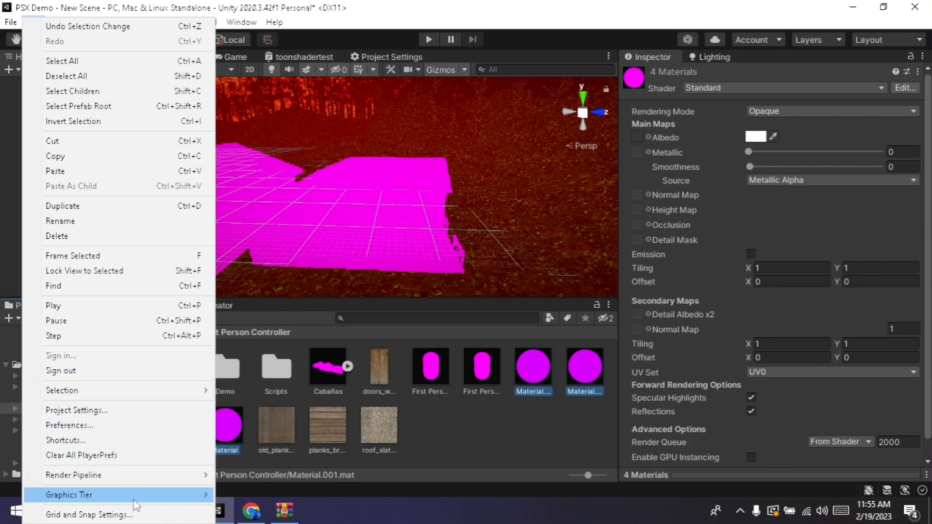
pyautogui.moveTo(194, 499)
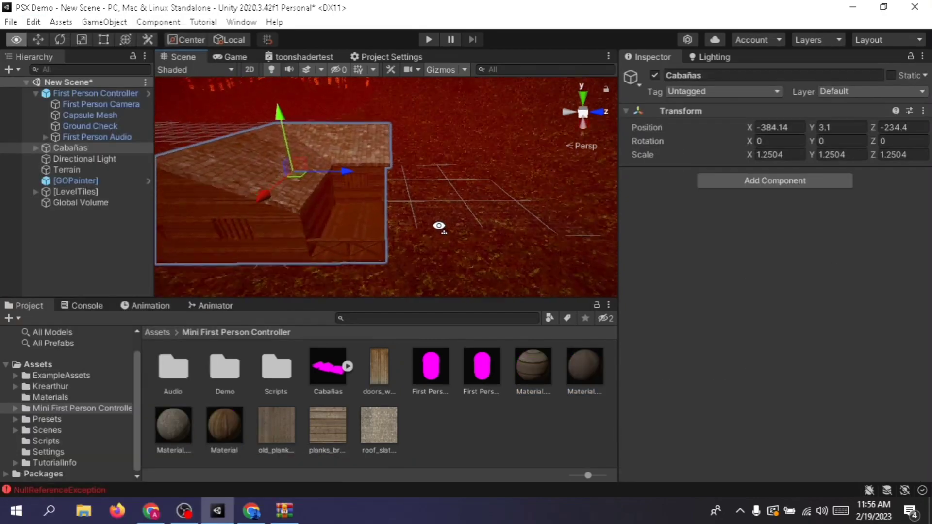
# Delete the separate door objects from the doorways of the Cabañas cabin model.
pyautogui.moveTo(439, 226); pyautogui.dragTo(297, 165, button='right')
pyautogui.click(365, 161)
pyautogui.press('f')
pyautogui.moveTo(366, 160); pyautogui.dragTo(557, 194, button='right')
pyautogui.press('Delete')
pyautogui.click(464, 178)
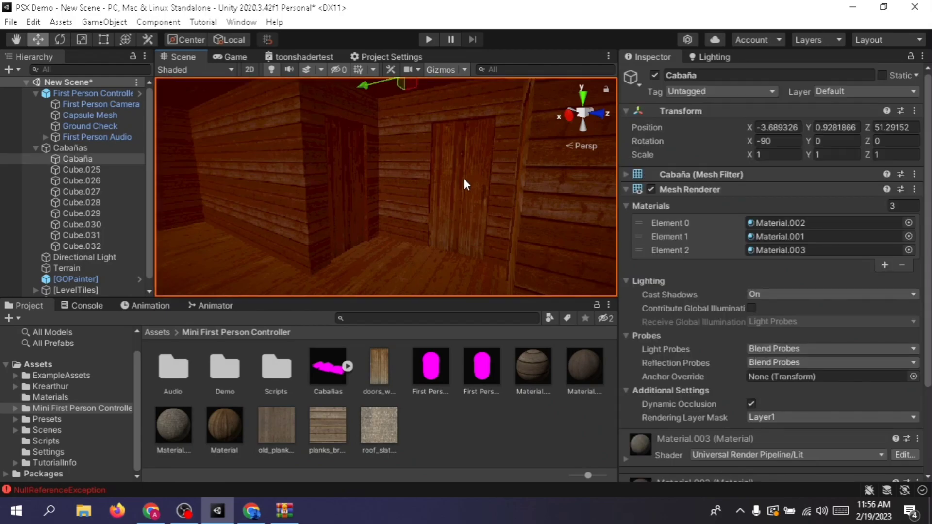
pyautogui.click(459, 174)
pyautogui.press('Delete')
pyautogui.moveTo(459, 172); pyautogui.dragTo(495, 301, button='right')
pyautogui.click(385, 184)
pyautogui.press('Delete')
pyautogui.click(485, 187)
pyautogui.press('Delete')
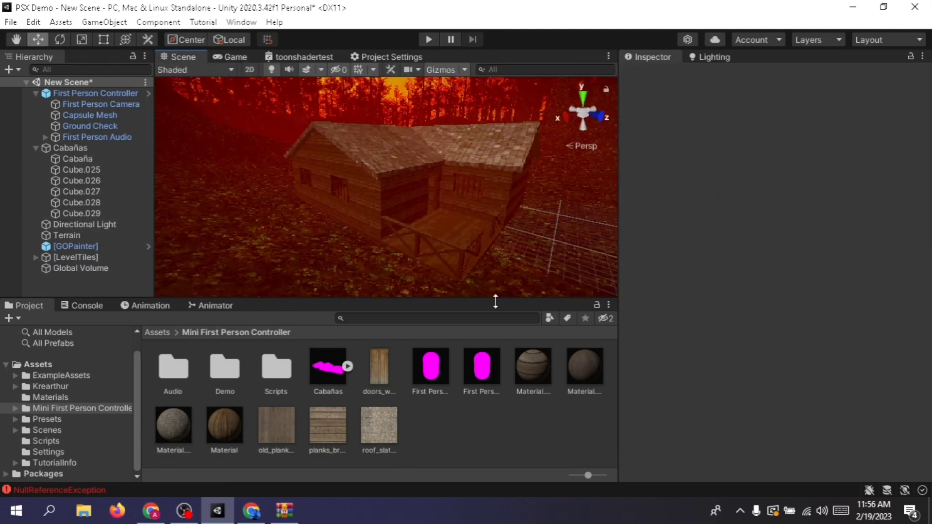
# Assign the URP_PSX_PBR_Master shader to Material.001 with the brown planks texture as MainTex.
pyautogui.click(534, 374)
pyautogui.click(717, 88)
pyautogui.write('PSX')
pyautogui.click(737, 133)
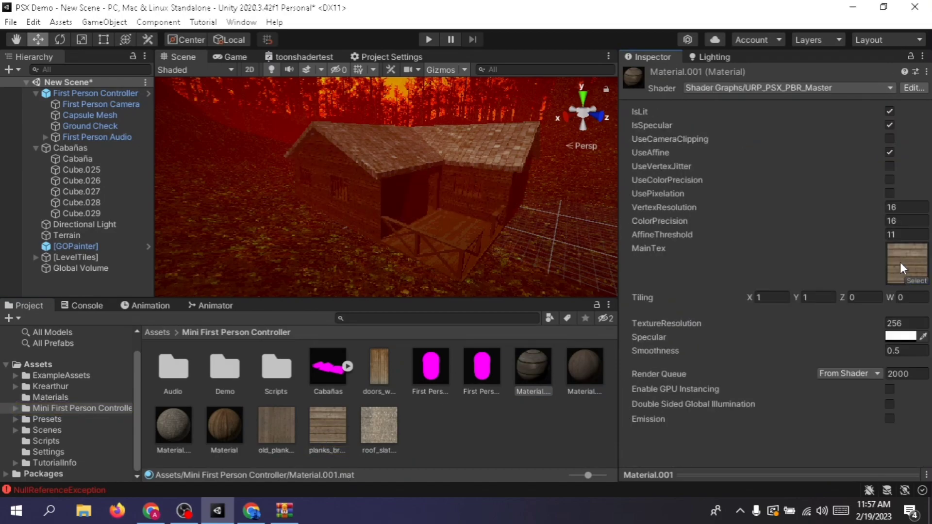
# On Material.001, turn off IsSpecular, enable UseVertexJitter and set VertexResolution to 8, trying 5 first.
pyautogui.click(890, 179)
pyautogui.click(901, 207)
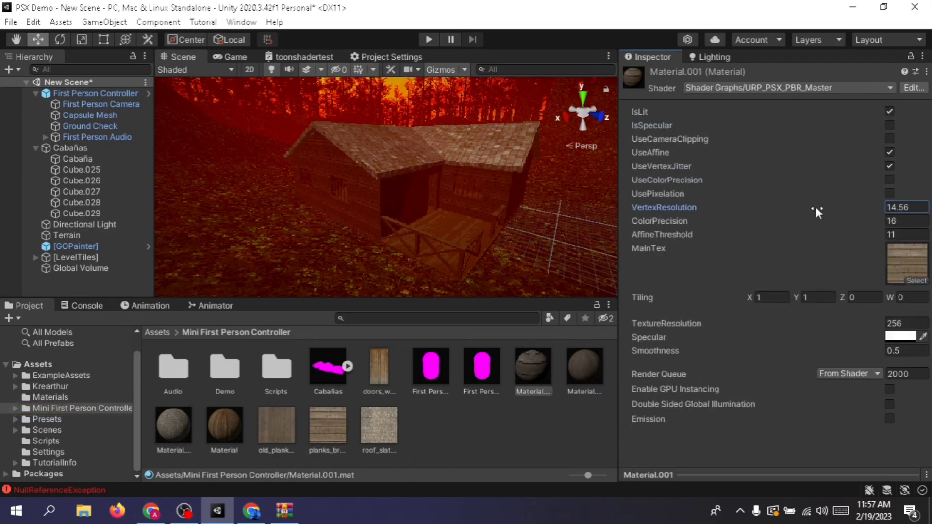
pyautogui.write('5')
pyautogui.click(901, 208)
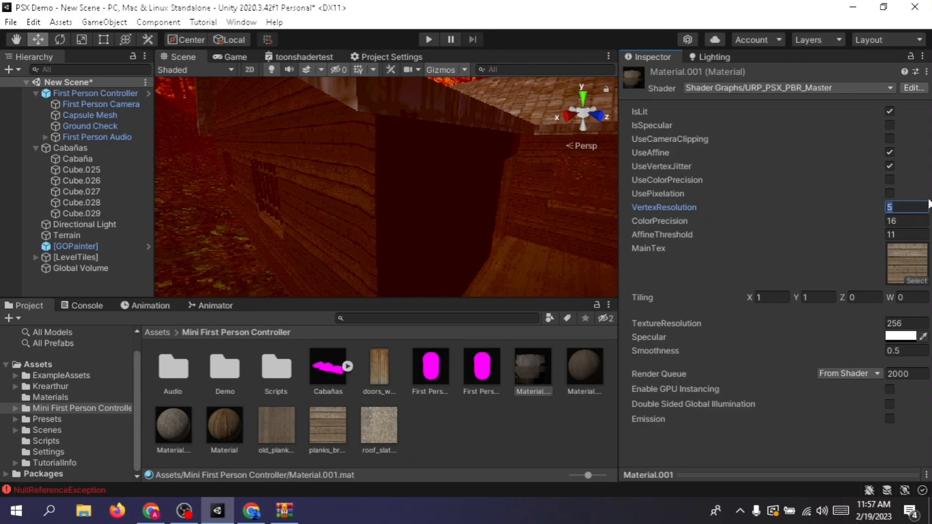
pyautogui.write('8')
pyautogui.moveTo(354, 221); pyautogui.dragTo(559, 233, button='right')
# Assign the URP_PSX_PBR_Master shader to Material.002 with the old planks texture as MainTex.
pyautogui.click(585, 372)
pyautogui.click(639, 214)
pyautogui.click(757, 88)
pyautogui.click(738, 133)
pyautogui.moveTo(268, 441); pyautogui.dragTo(906, 263)
# On Material.002, enable UseCameraClipping and UseVertexJitter, set VertexResolution to 8, and inspect the cabin.
pyautogui.click(890, 139)
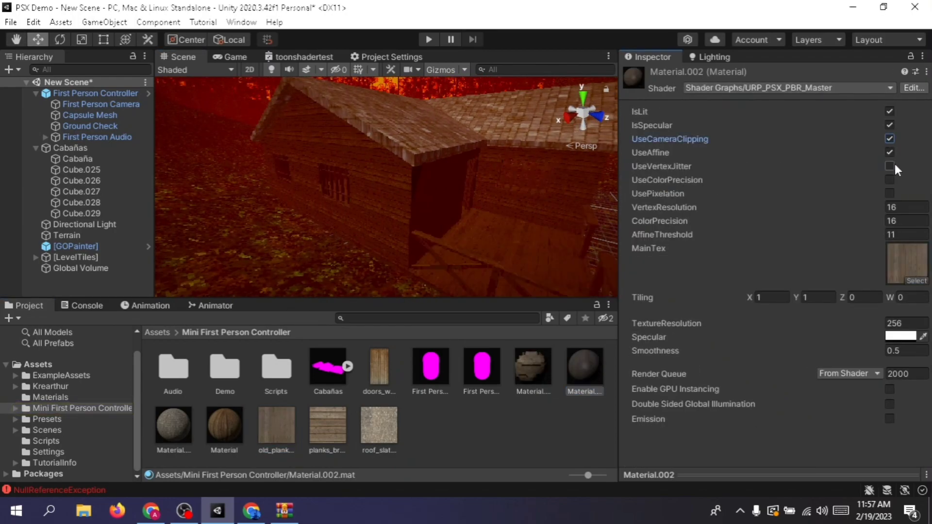
pyautogui.click(891, 167)
pyautogui.click(902, 208)
pyautogui.write('8')
pyautogui.press('w')
pyautogui.moveTo(509, 194); pyautogui.dragTo(534, 218, button='right')
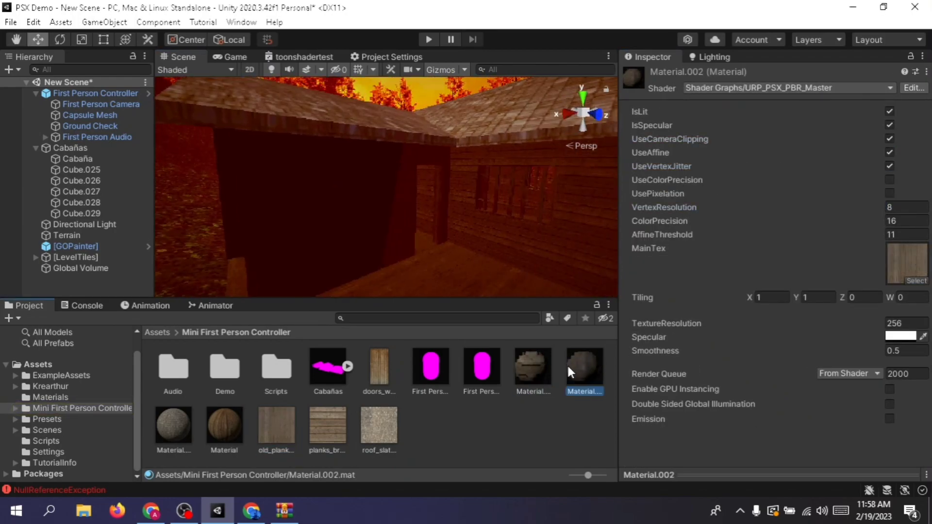
# Try the IsSpecular setting on Material.001 and examine the cabin's interior walls.
pyautogui.click(533, 371)
pyautogui.press('w')
pyautogui.moveTo(437, 219); pyautogui.dragTo(534, 170, button='right')
pyautogui.click(891, 126)
pyautogui.press('w')
pyautogui.moveTo(467, 173); pyautogui.dragTo(418, 117, button='right')
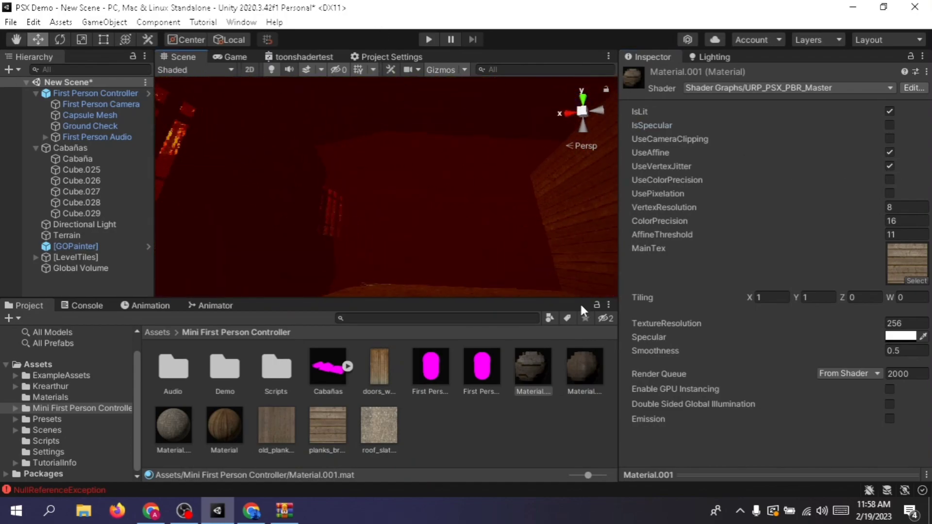
# On Material.002, turn off IsLit and toggle the UseVertexJitter, UseCameraClipping and IsSpecular settings.
pyautogui.click(584, 371)
pyautogui.click(890, 166)
pyautogui.click(889, 139)
pyautogui.click(890, 112)
pyautogui.click(889, 126)
pyautogui.moveTo(534, 194); pyautogui.dragTo(544, 252, button='right')
# Turn off IsLit on Material.001 and check the cabin's wooden walls from several angles.
pyautogui.click(532, 371)
pyautogui.click(890, 113)
pyautogui.moveTo(563, 218); pyautogui.dragTo(437, 243, button='right')
pyautogui.press('w')
# Assign the URP_PSX_PBR_Master shader to Material.003, turn off IsLit and use the roof slates texture as MainTex.
pyautogui.click(174, 425)
pyautogui.click(786, 88)
pyautogui.click(721, 249)
pyautogui.click(738, 272)
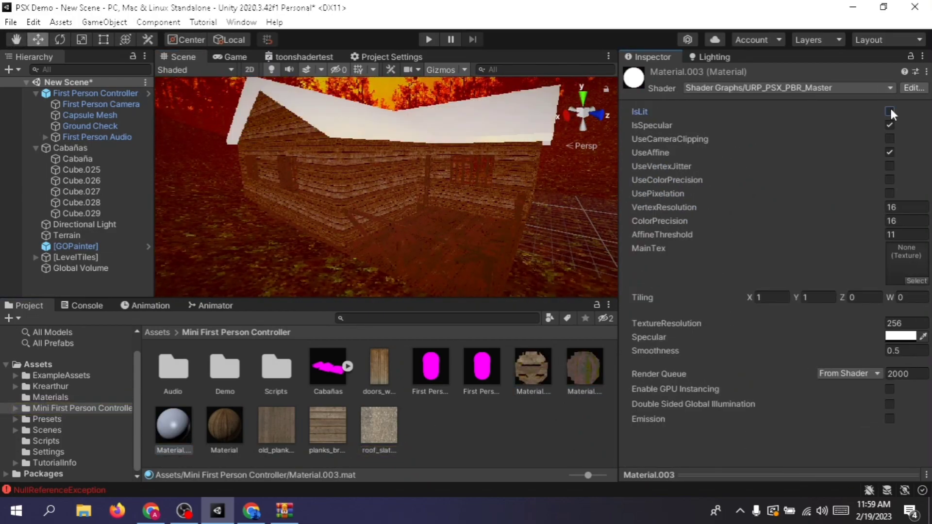
pyautogui.click(889, 112)
pyautogui.moveTo(369, 432); pyautogui.dragTo(906, 262)
# Enable UseVertexJitter and UseColorPrecision on Material.003 and set VertexResolution to 19.
pyautogui.click(890, 166)
pyautogui.click(889, 180)
pyautogui.click(905, 209)
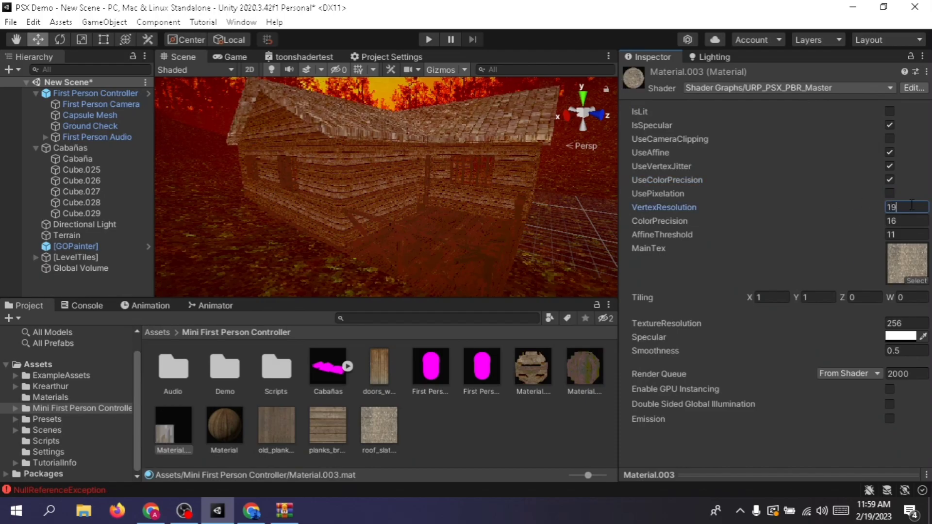
# Apply the URP_PSX_PBR_Master shader to the last cabin material with the wooden doors texture, enabling UseVertexJitter and UseColorPrecision.
pyautogui.click(225, 424)
pyautogui.click(748, 88)
pyautogui.moveTo(516, 367); pyautogui.dragTo(906, 262)
pyautogui.click(890, 166)
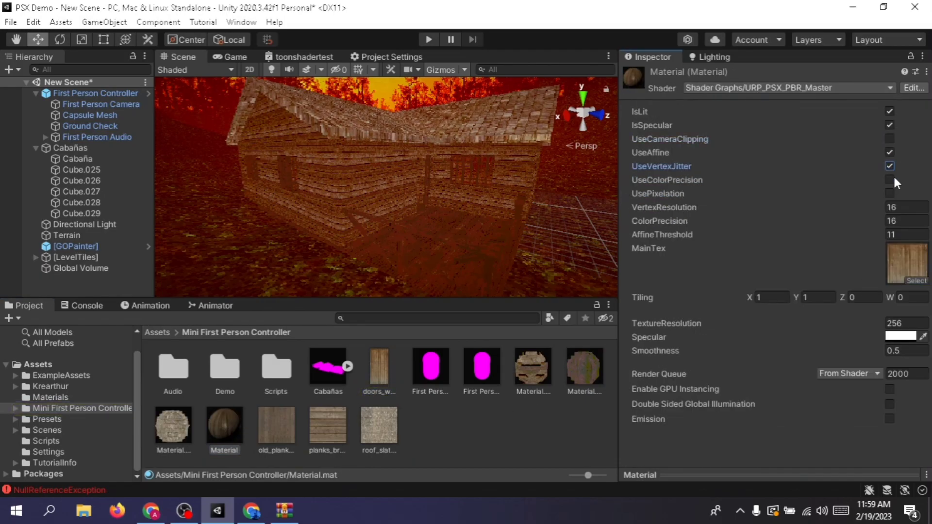
pyautogui.click(889, 179)
# Play the scene, walk up to the cabin to inspect its textures and size, and stop playing.
pyautogui.moveTo(490, 177); pyautogui.dragTo(129, 173, button='right')
pyautogui.press('w')
pyautogui.click(235, 56)
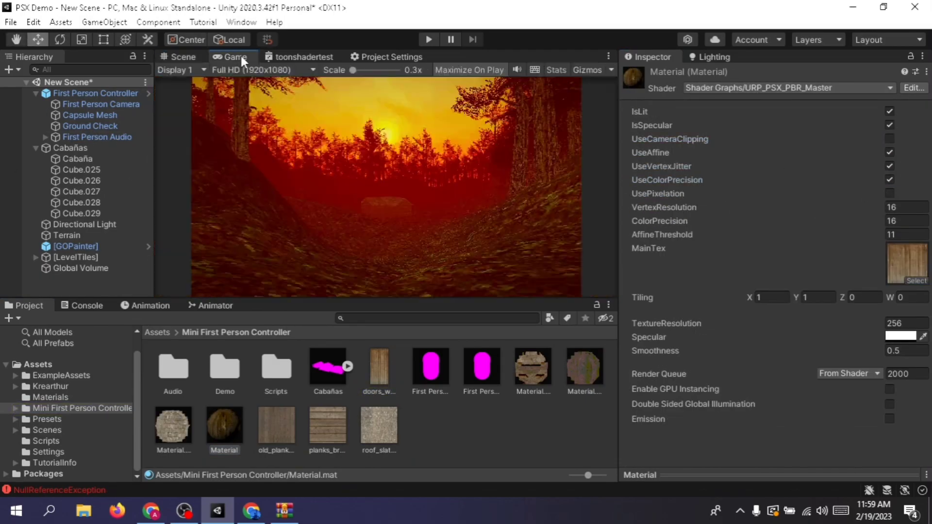
pyautogui.click(429, 40)
pyautogui.press('w')
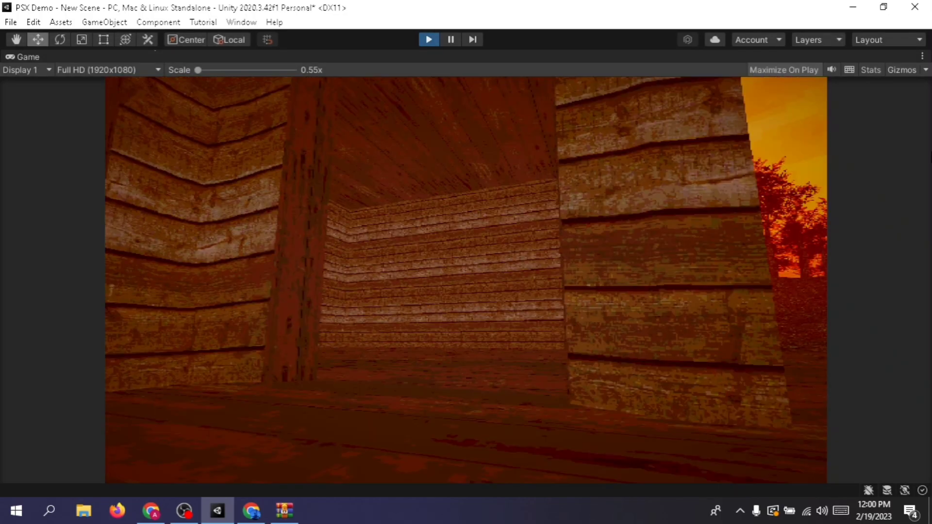
pyautogui.hotkey('ctrl', 'p')
# Set the First Person Controller's scale to 2 on all three axes.
pyautogui.click(35, 94)
pyautogui.click(777, 167)
pyautogui.write('2')
pyautogui.press('Tab')
pyautogui.write('2')
pyautogui.press('Tab')
pyautogui.write('2')
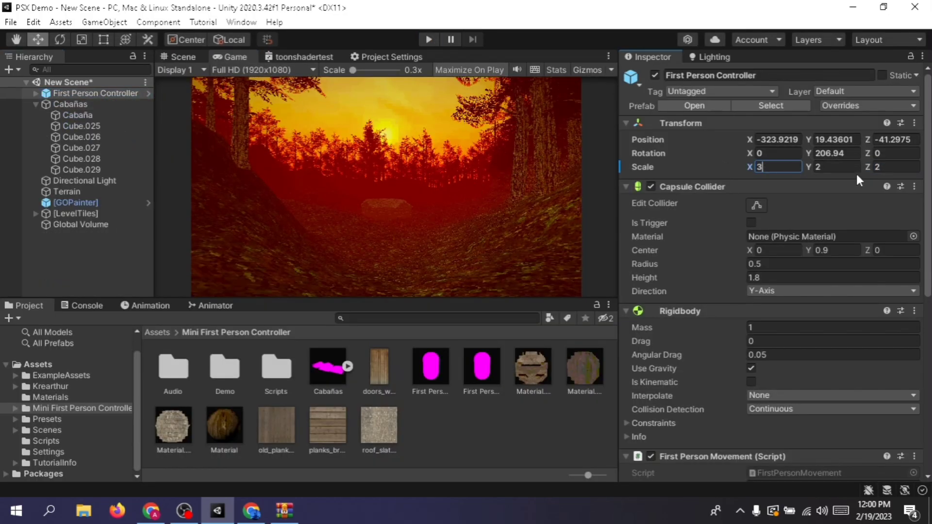
# Set the First Person Controller's scale to 3 on X, Y and Z and look at it in the Scene view.
pyautogui.press('Tab')
pyautogui.write('3')
pyautogui.press('Tab')
pyautogui.write('3')
pyautogui.click(183, 56)
pyautogui.moveTo(437, 246); pyautogui.dragTo(340, 253, button='right')
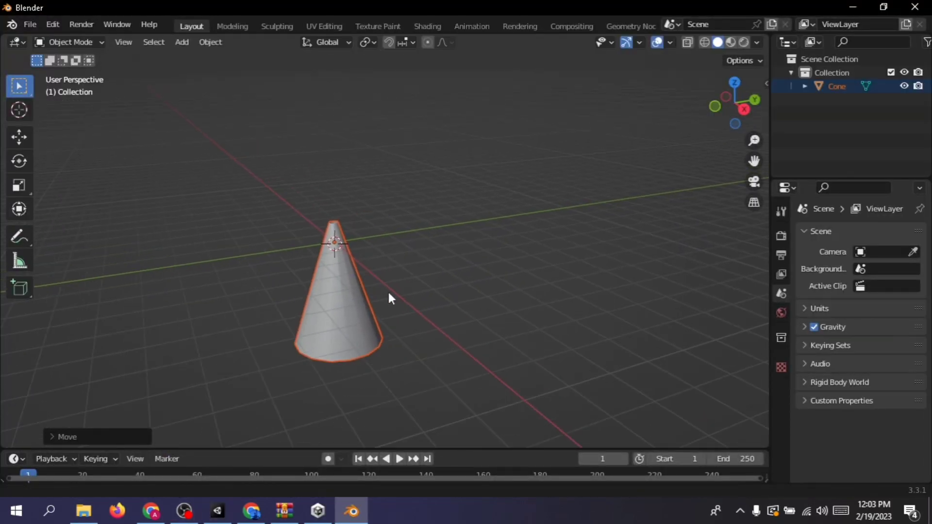
pyautogui.keyDown('shift'); pyautogui.moveTo(389, 299); pyautogui.dragTo(402, 167, button='middle'); pyautogui.keyUp('shift')
pyautogui.scroll(-4, 432, 194)
pyautogui.hotkey('shift', 'w')
pyautogui.rightClick(462, 225)
pyautogui.scroll(6, 462, 225)
pyautogui.moveTo(462, 225); pyautogui.dragTo(480, 242, button='middle')
# In Blender, connect an Image Texture to the Base Color of the cone's material and load the image file.
pyautogui.click(837, 86)
pyautogui.click(781, 476)
pyautogui.scroll(-2, 847, 439)
pyautogui.click(853, 381)
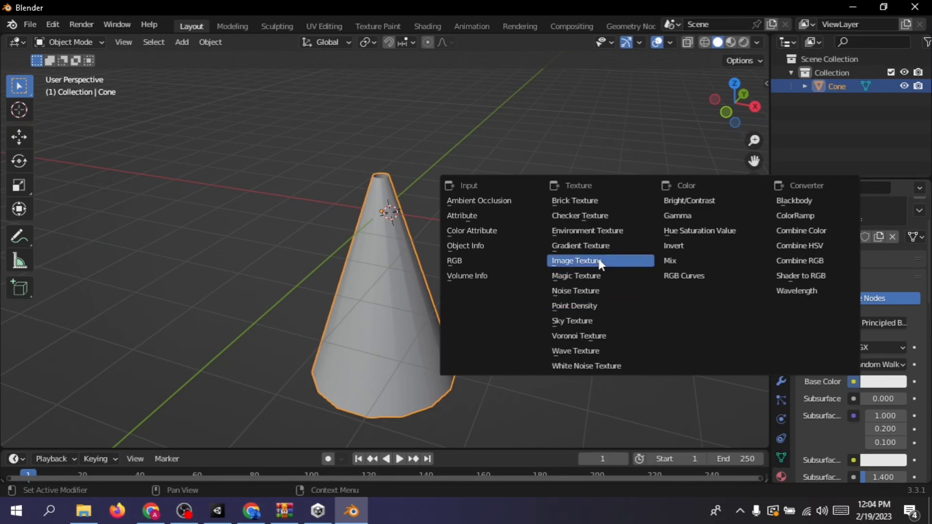
pyautogui.click(601, 263)
pyautogui.click(902, 398)
pyautogui.doubleClick(370, 146)
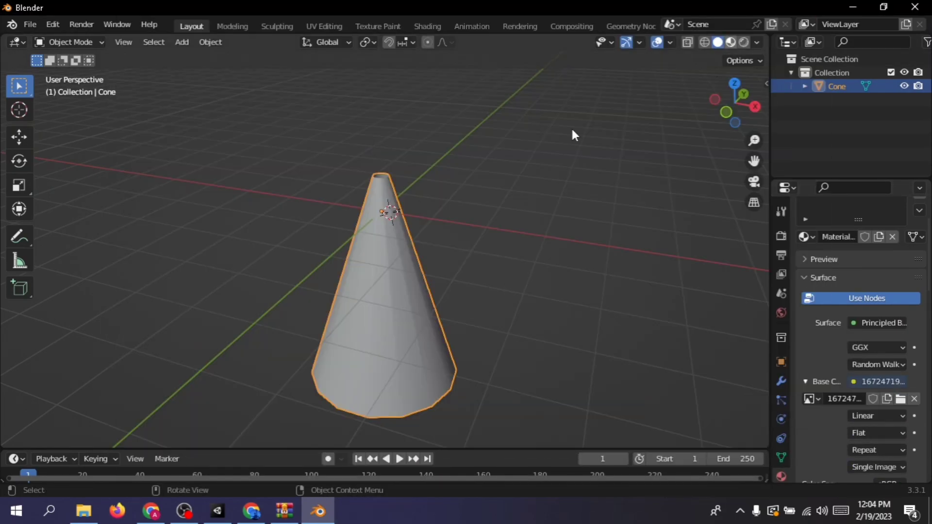
# Switch to Unity, import the ligth cone model and its gradient image into Mini First Person Controller, and place the cone near the cabin.
pyautogui.moveTo(574, 135); pyautogui.dragTo(441, 308, button='middle')
pyautogui.scroll(5, 547, 194)
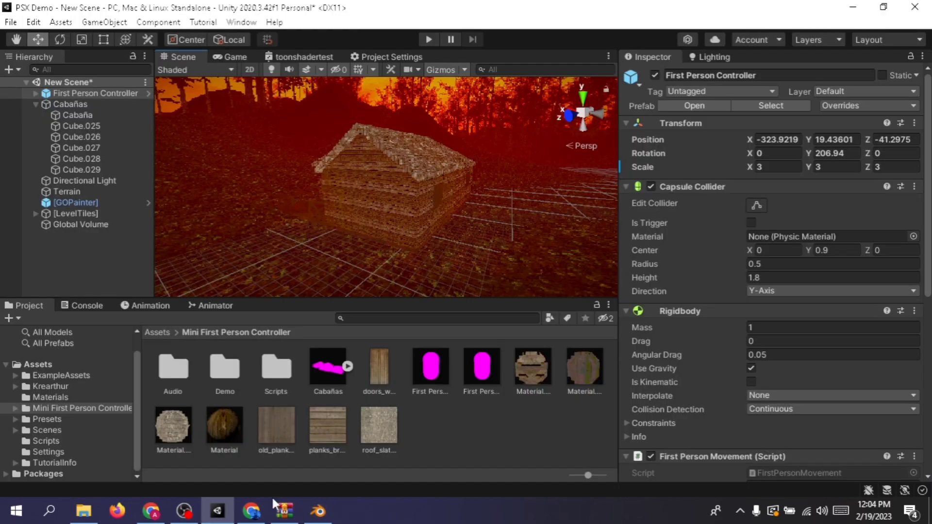
pyautogui.click(83, 511)
pyautogui.keyDown('ctrl'); pyautogui.click(192, 133); pyautogui.keyUp('ctrl')
pyautogui.moveTo(191, 134); pyautogui.dragTo(445, 417)
pyautogui.moveTo(584, 369); pyautogui.dragTo(306, 239)
pyautogui.moveTo(306, 239); pyautogui.dragTo(437, 257, button='right')
pyautogui.press('w')
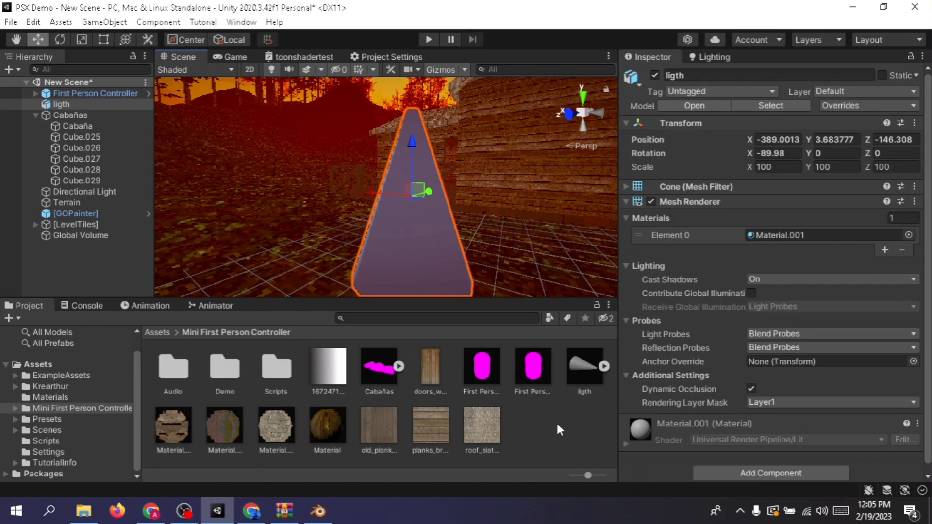
# Create a material named LIGHT in the Mini First Person Controller folder.
pyautogui.click(558, 431)
pyautogui.click(439, 238)
pyautogui.click(540, 422)
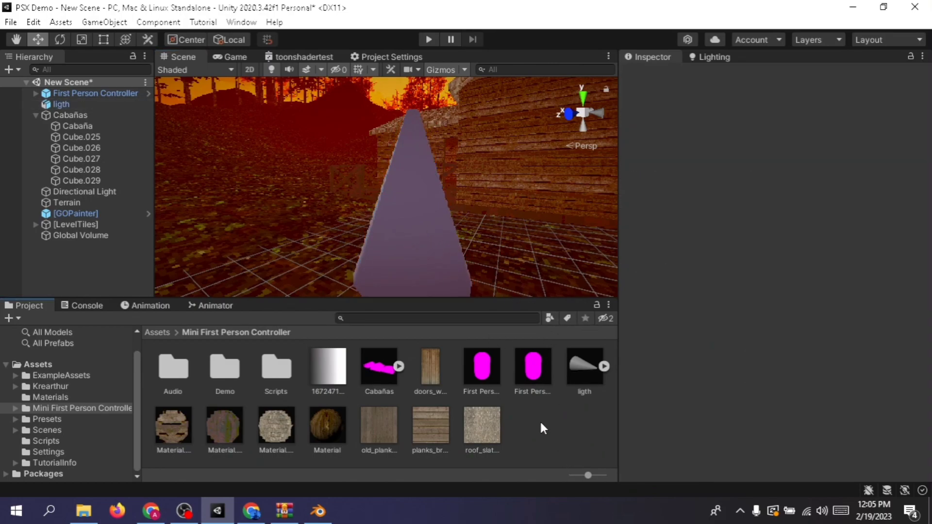
pyautogui.rightClick(554, 444)
pyautogui.moveTo(616, 83)
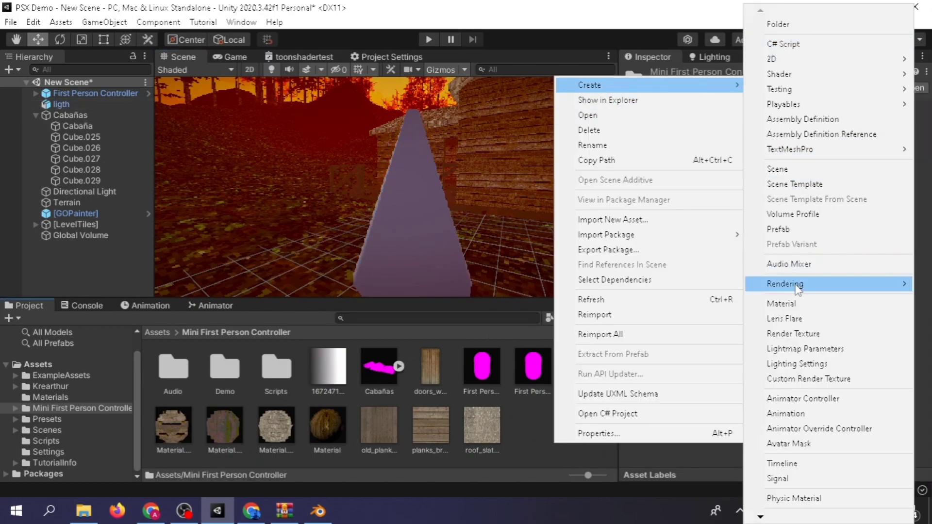
pyautogui.click(797, 304)
pyautogui.write('LIGHT')
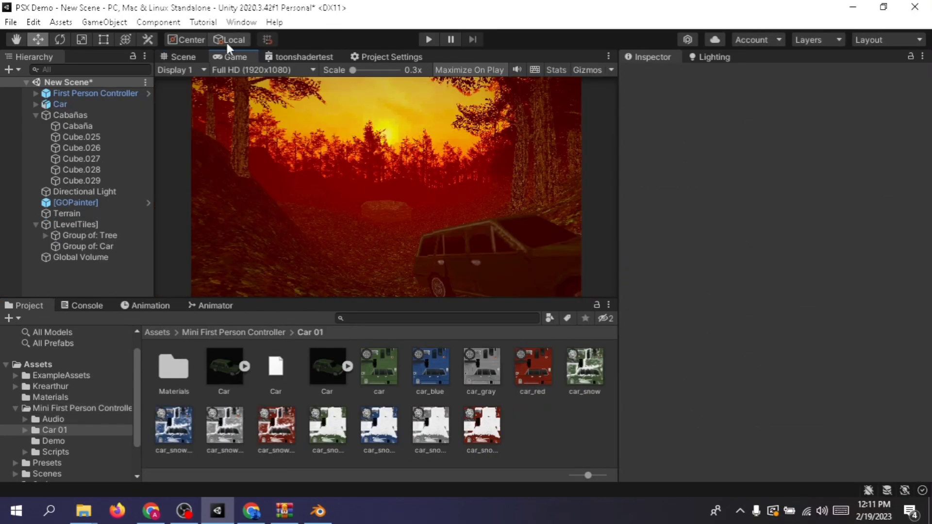
# Select the car in the Scene view and unpack its Car prefab.
pyautogui.click(182, 57)
pyautogui.moveTo(534, 233); pyautogui.dragTo(361, 241, button='right')
pyautogui.click(361, 241)
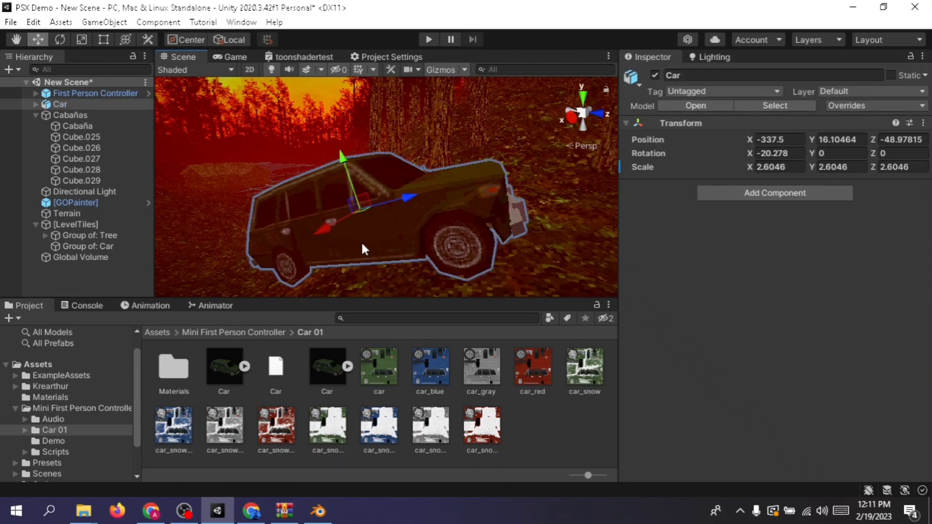
pyautogui.rightClick(82, 105)
pyautogui.click(257, 296)
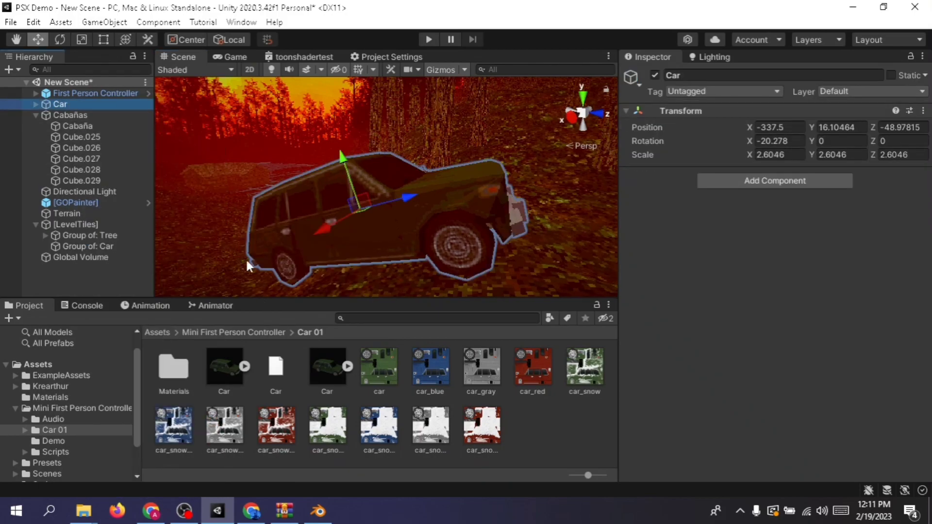
# Add a Mesh Collider component to the Car mesh nested under the parent Car object.
pyautogui.click(36, 104)
pyautogui.click(69, 115)
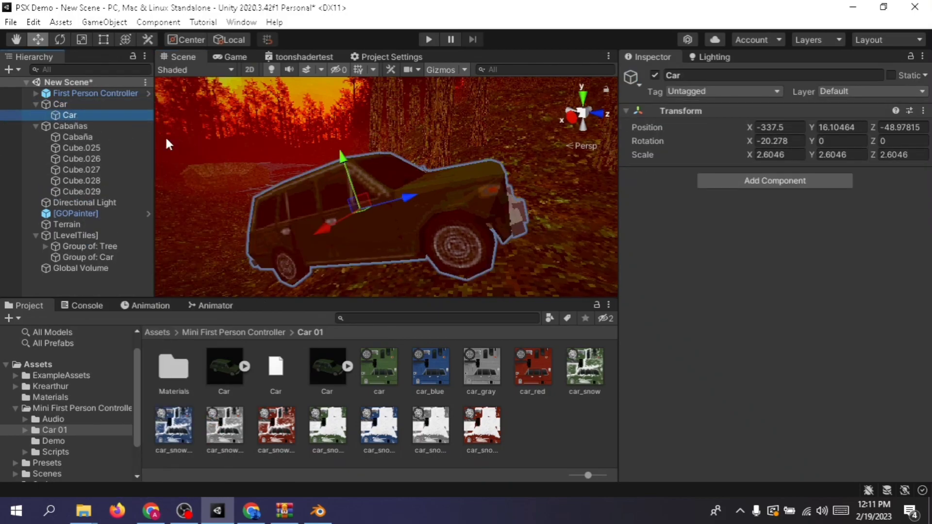
pyautogui.click(742, 438)
pyautogui.click(758, 462)
pyautogui.write('mesh')
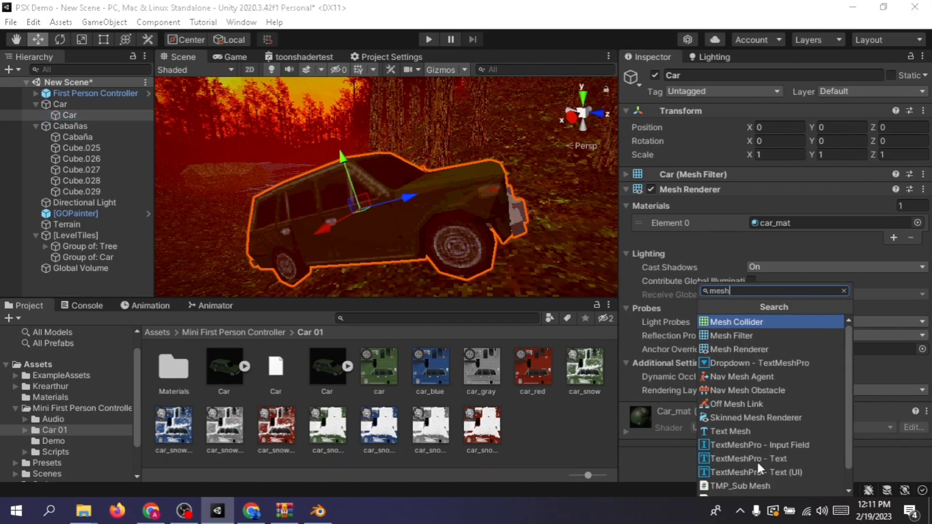
pyautogui.press('Return')
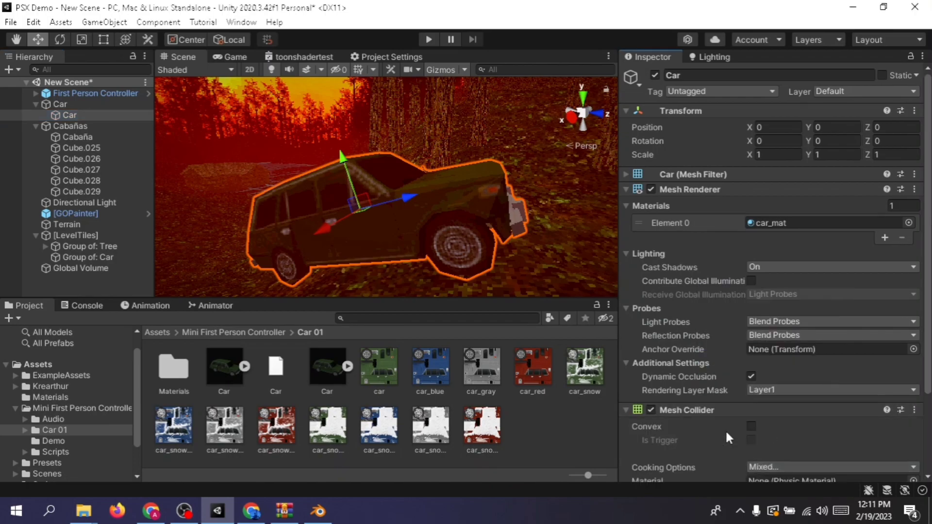
# Enable Convex on the car's Mesh Collider and check the collider shape around the car.
pyautogui.click(751, 426)
pyautogui.click(751, 426)
pyautogui.click(751, 426)
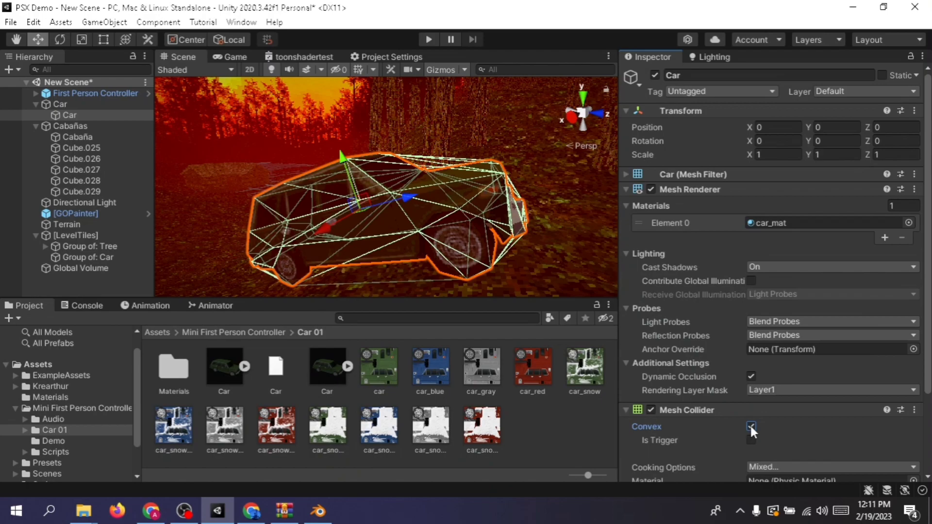
pyautogui.click(751, 425)
pyautogui.click(751, 427)
pyautogui.click(595, 430)
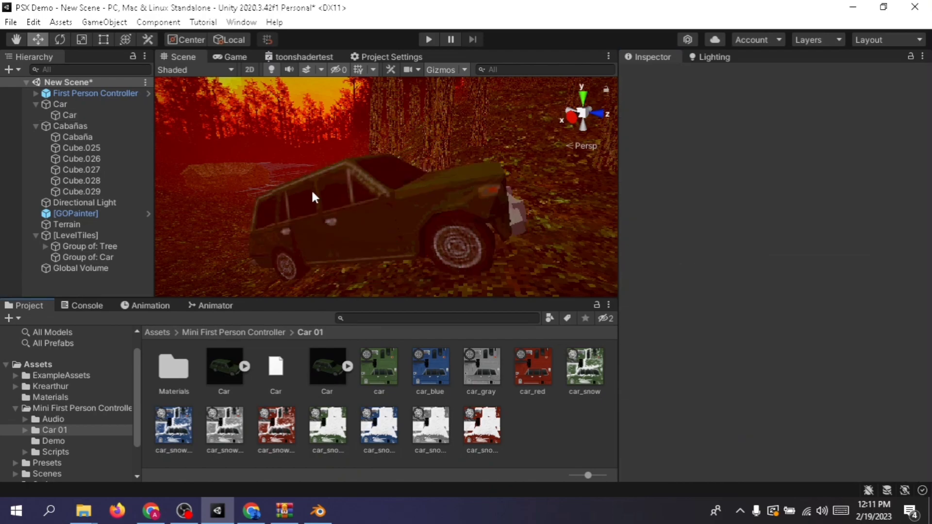
pyautogui.click(89, 117)
pyautogui.moveTo(423, 184); pyautogui.dragTo(395, 200, button='right')
pyautogui.click(527, 469)
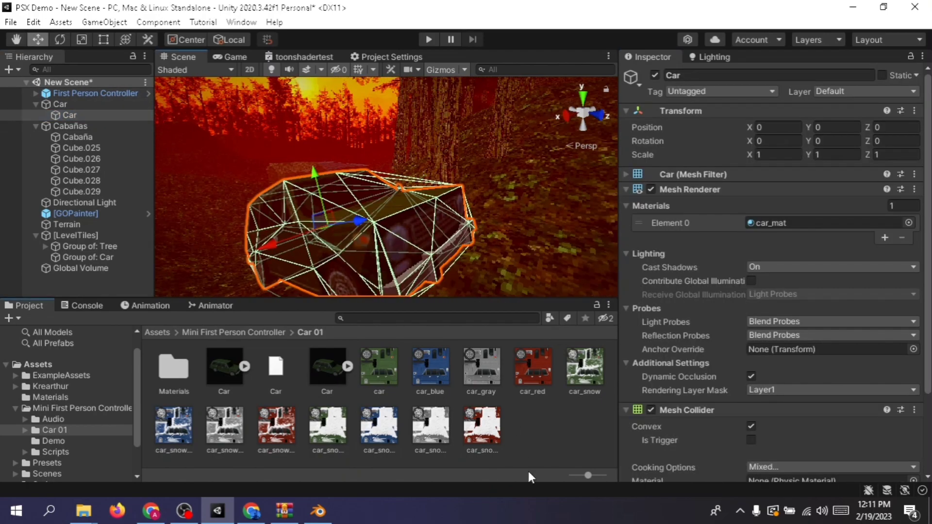
# Place the ligth prefab from the Mini First Person Controller folder in the scene in front of one of the car's headlights.
pyautogui.press('BackSpace')
pyautogui.press('BackSpace')
pyautogui.doubleClick(321, 374)
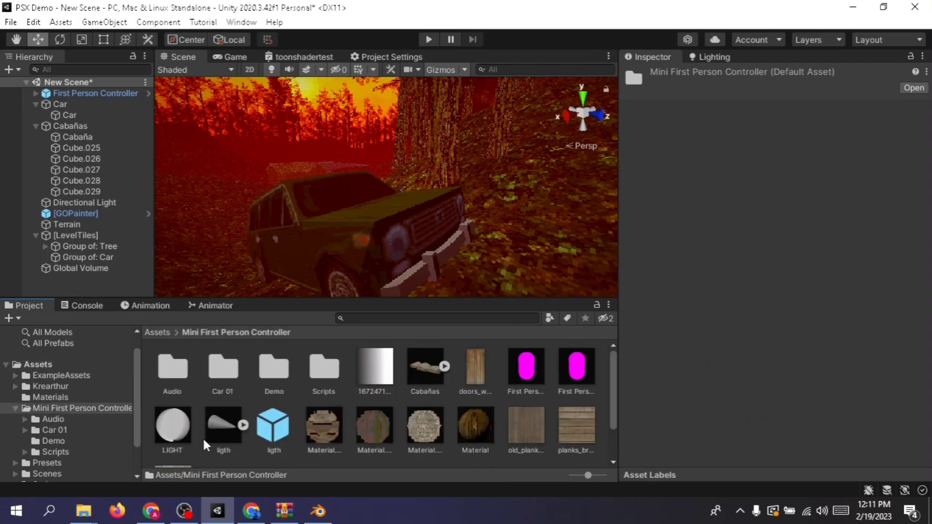
pyautogui.scroll(-2, 202, 437)
pyautogui.moveTo(273, 384); pyautogui.dragTo(403, 224)
pyautogui.press('e')
pyautogui.press('w')
pyautogui.moveTo(427, 204); pyautogui.dragTo(460, 210, button='right')
pyautogui.moveTo(456, 233); pyautogui.dragTo(446, 191)
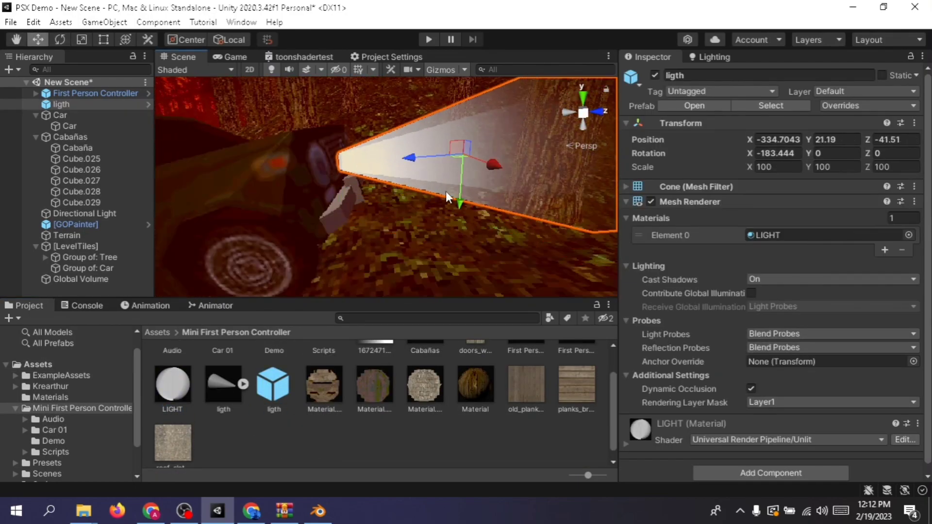
# Align the light cone with the car's headlight, tilted to about -195.4 on X, and scale it uniformly to about 125.5.
pyautogui.moveTo(408, 157); pyautogui.dragTo(350, 148)
pyautogui.moveTo(437, 185); pyautogui.dragTo(604, 122, button='right')
pyautogui.moveTo(486, 253)
pyautogui.mouseDown()
pyautogui.moveTo(469, 216)
pyautogui.moveTo(472, 263)
pyautogui.mouseUp()
pyautogui.press('r')
pyautogui.moveTo(472, 219); pyautogui.dragTo(491, 219)
pyautogui.click(458, 275)
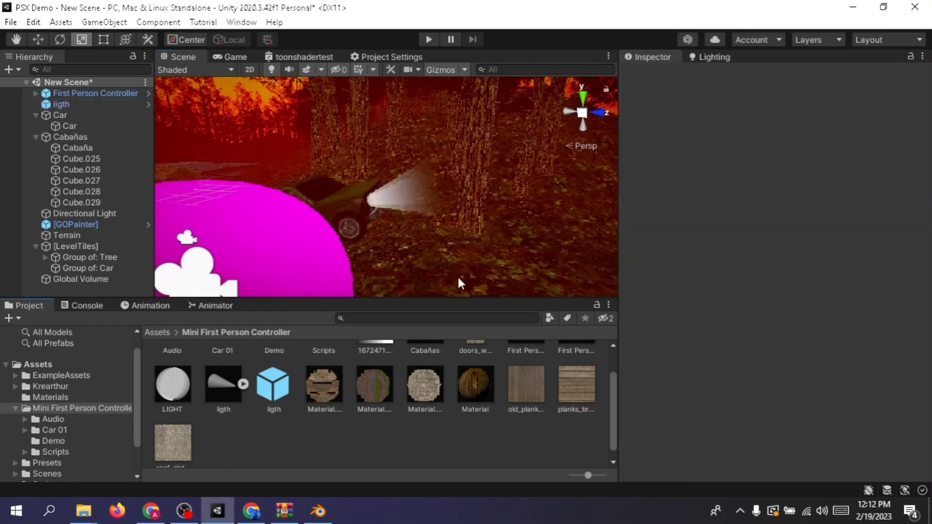
# Duplicate the light cone, move the copy onto the car's other headlight and check the Game view.
pyautogui.click(416, 262)
pyautogui.hotkey('ctrl', 'd')
pyautogui.moveTo(340, 287); pyautogui.dragTo(415, 295)
pyautogui.moveTo(415, 294); pyautogui.dragTo(427, 234, button='right')
pyautogui.keyDown('alt'); pyautogui.moveTo(428, 234); pyautogui.dragTo(399, 184); pyautogui.keyUp('alt')
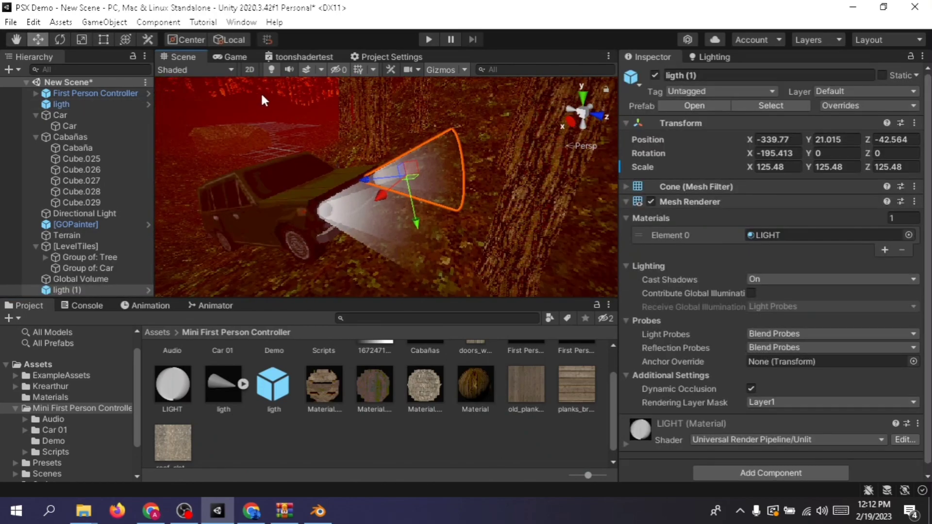
pyautogui.click(236, 56)
pyautogui.click(192, 57)
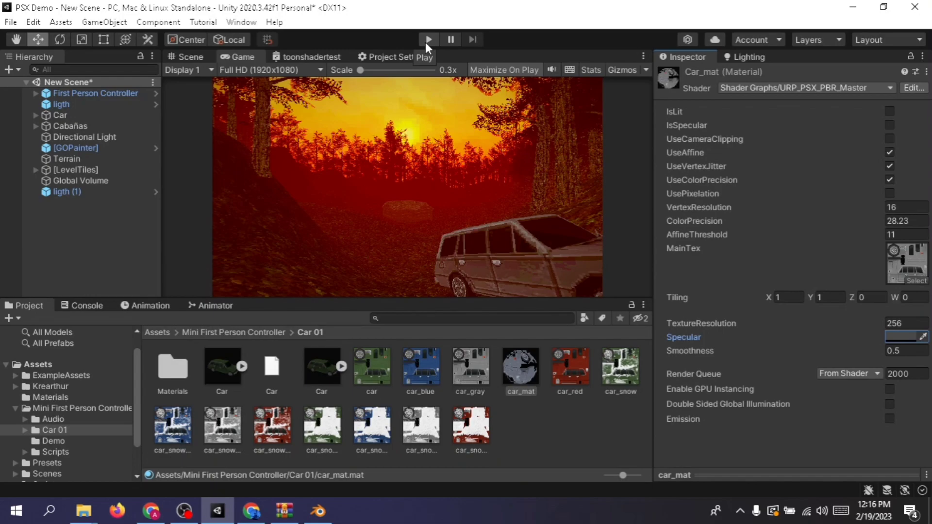
# Inspect the Environment lighting settings and the Ambient Color without changing it.
pyautogui.click(743, 56)
pyautogui.click(758, 78)
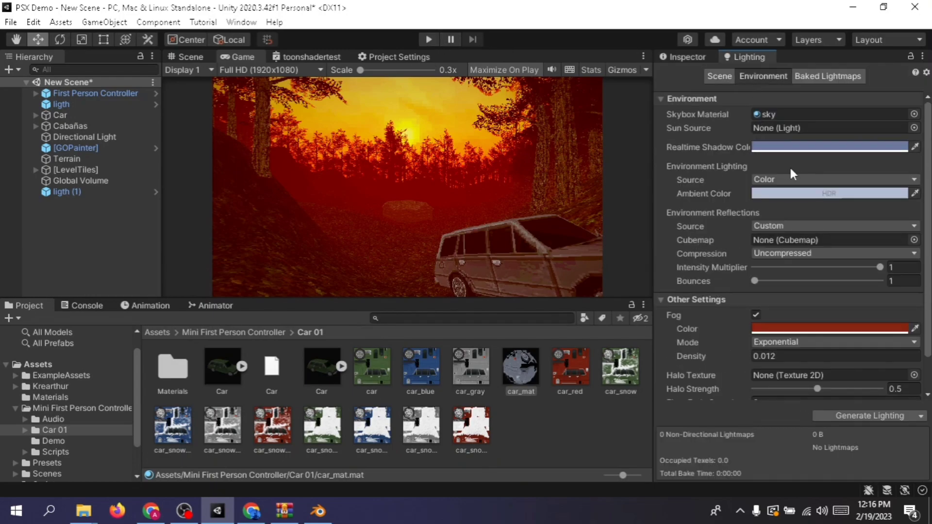
pyautogui.click(789, 195)
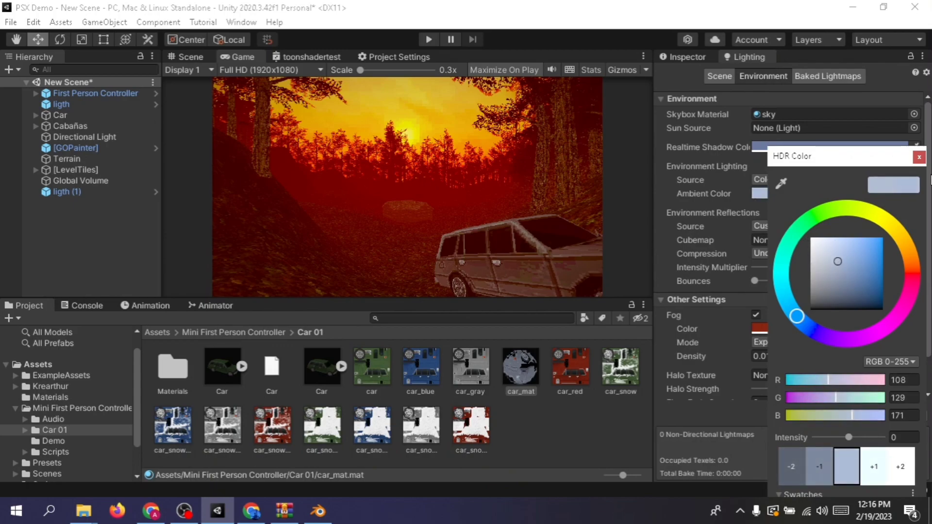
pyautogui.click(920, 157)
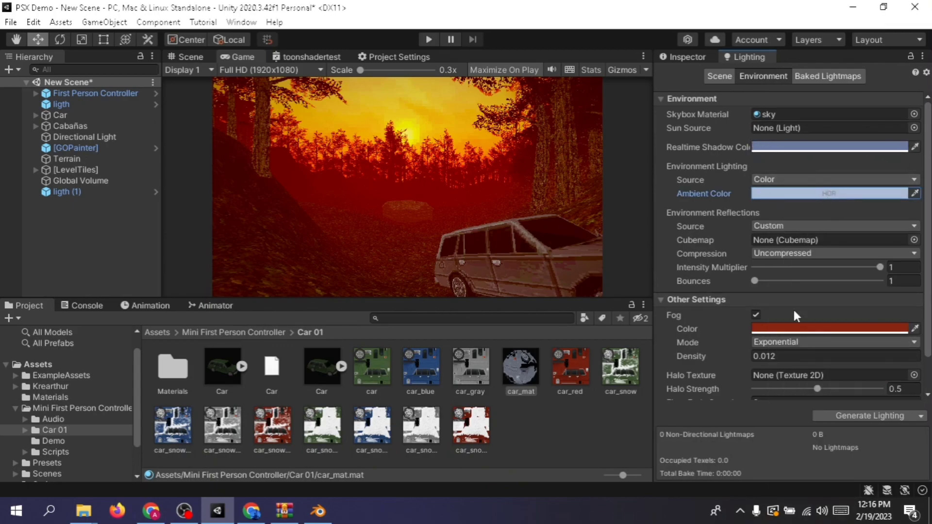
# Turn the fog off and on again to compare the Game view, and play the scene.
pyautogui.scroll(-2, 789, 306)
pyautogui.click(756, 274)
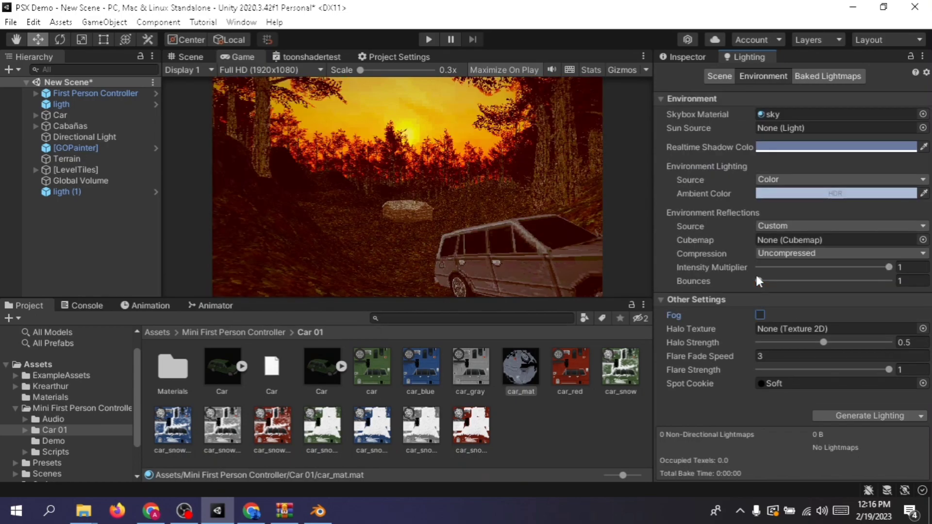
pyautogui.click(760, 316)
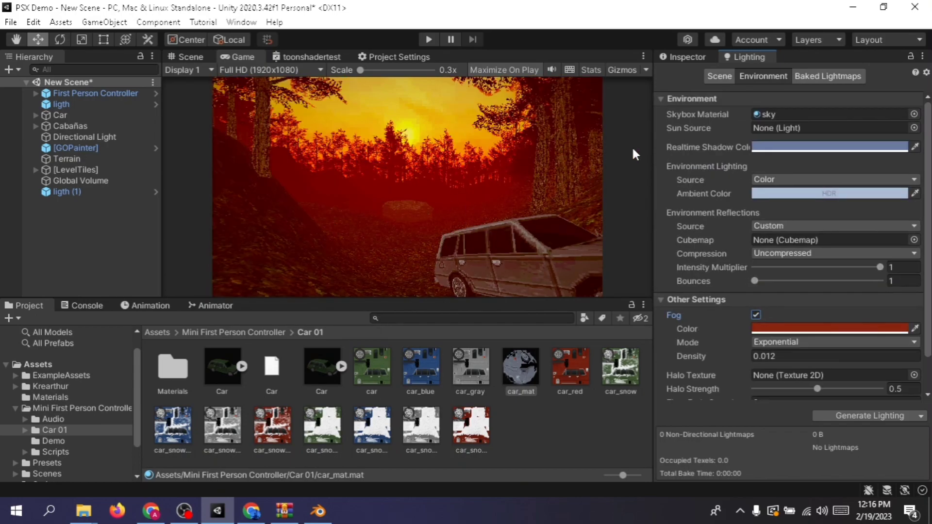
pyautogui.click(430, 39)
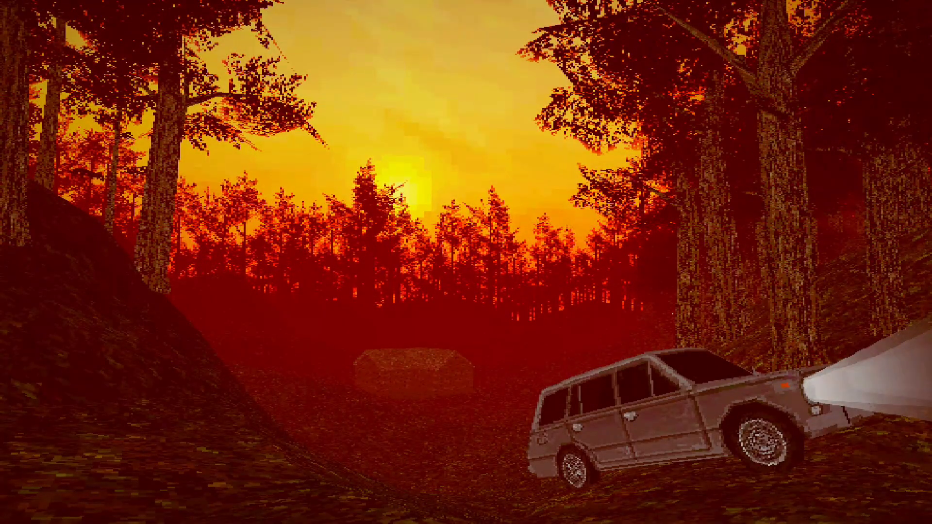